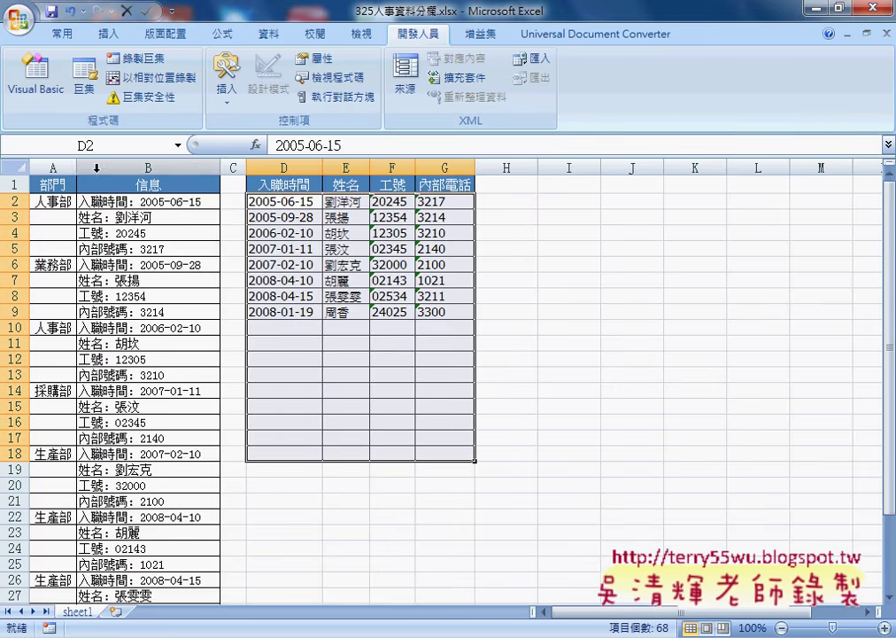
- Clear all values from the D2:G9 table, keeping only its four headers
drag(53, 167, 144, 168)
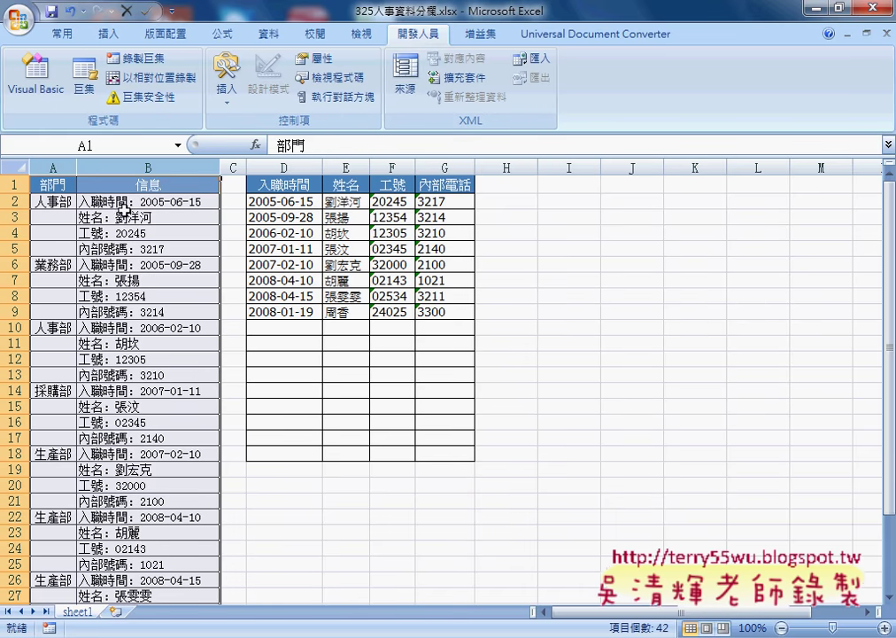
drag(107, 198, 114, 249)
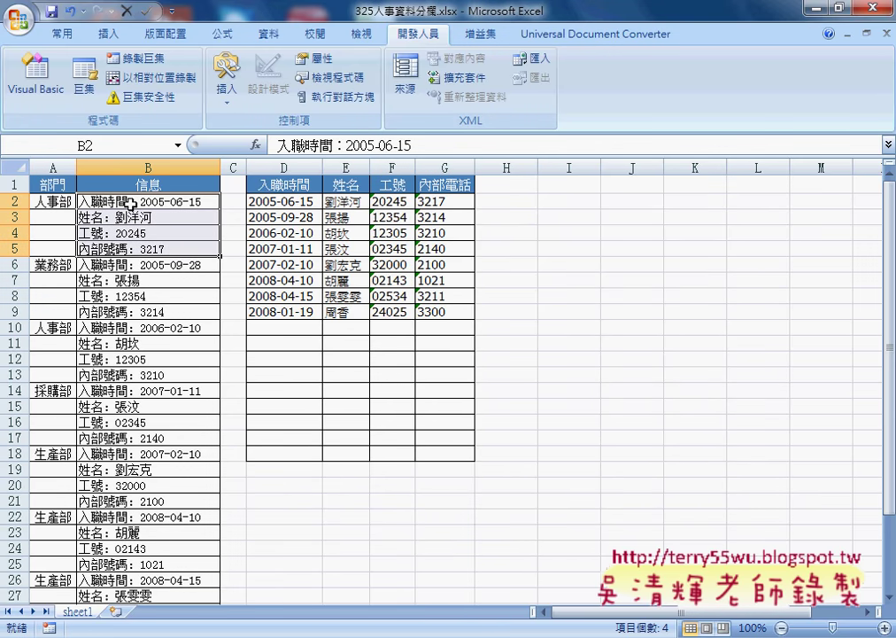
drag(256, 201, 427, 311)
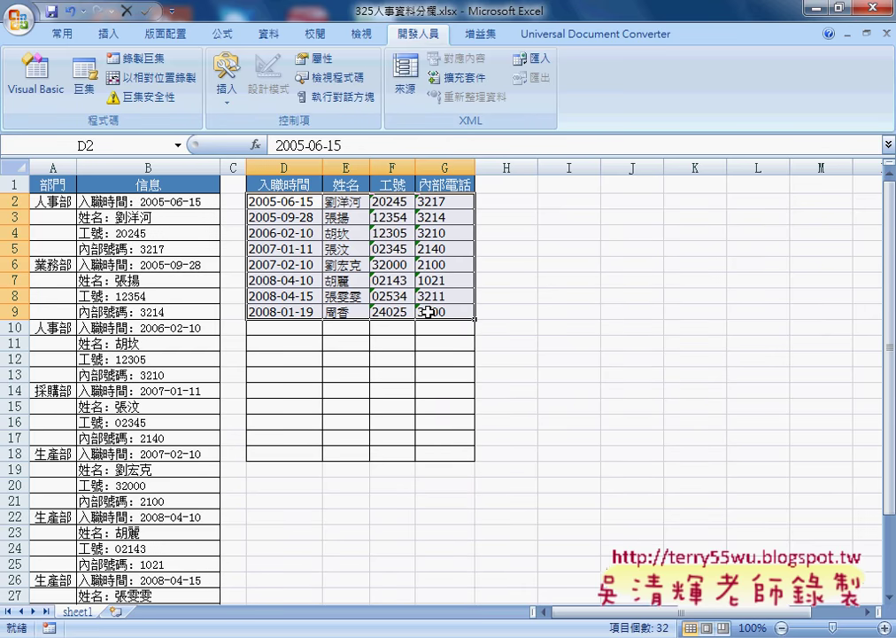
key(Delete)
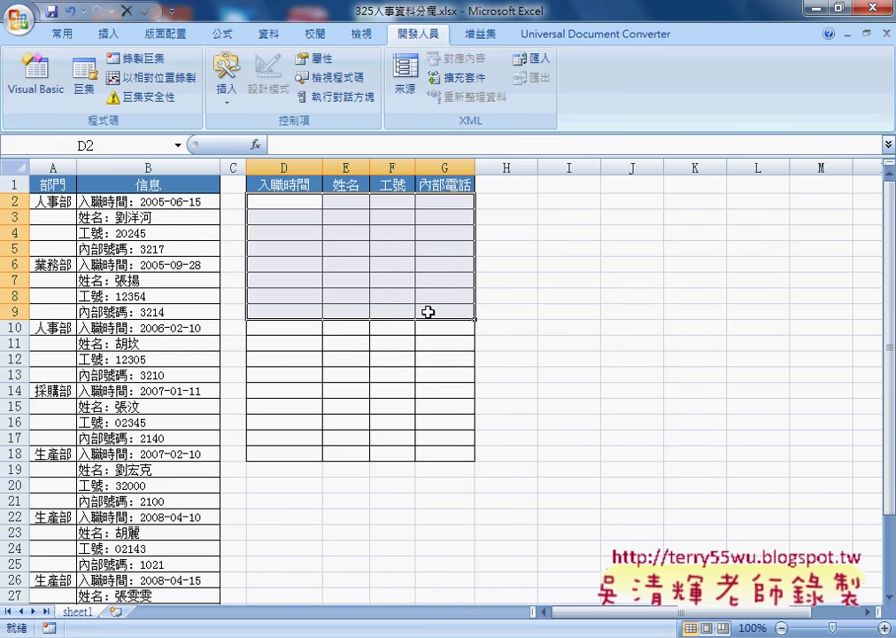
- Compare the first employee's rows B2:B5 with output row D2:G2, then select D2
click(211, 202)
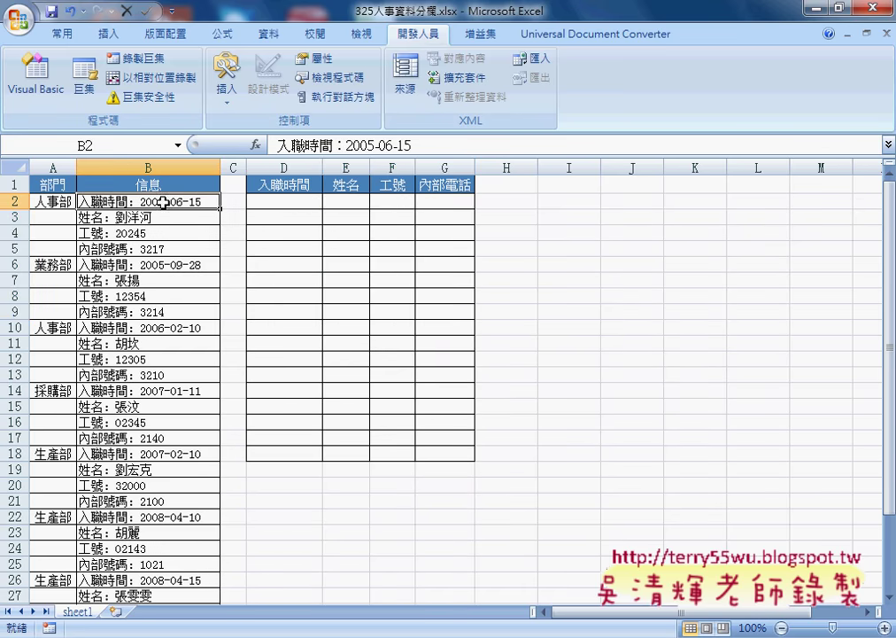
click(290, 201)
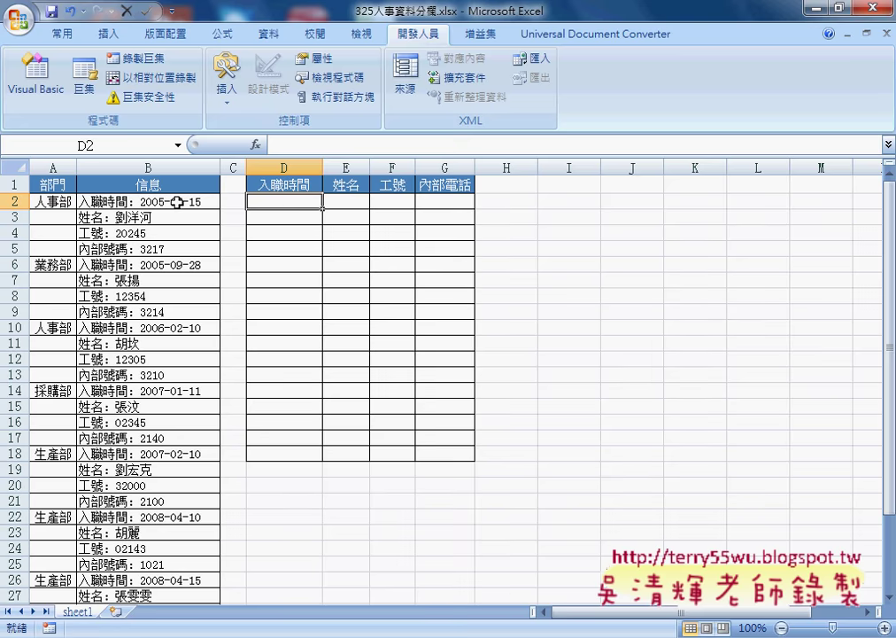
drag(178, 202, 180, 250)
drag(290, 201, 452, 206)
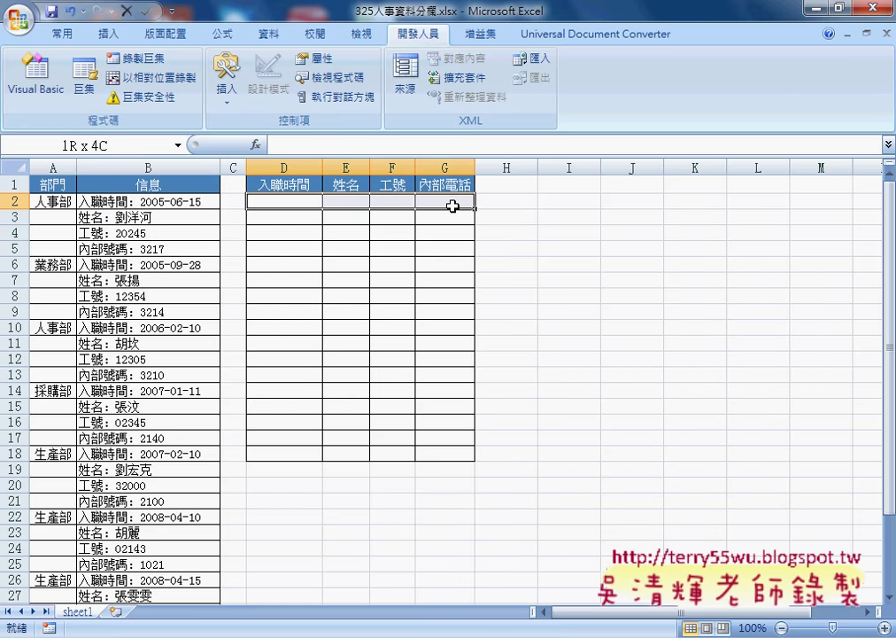
drag(190, 202, 184, 253)
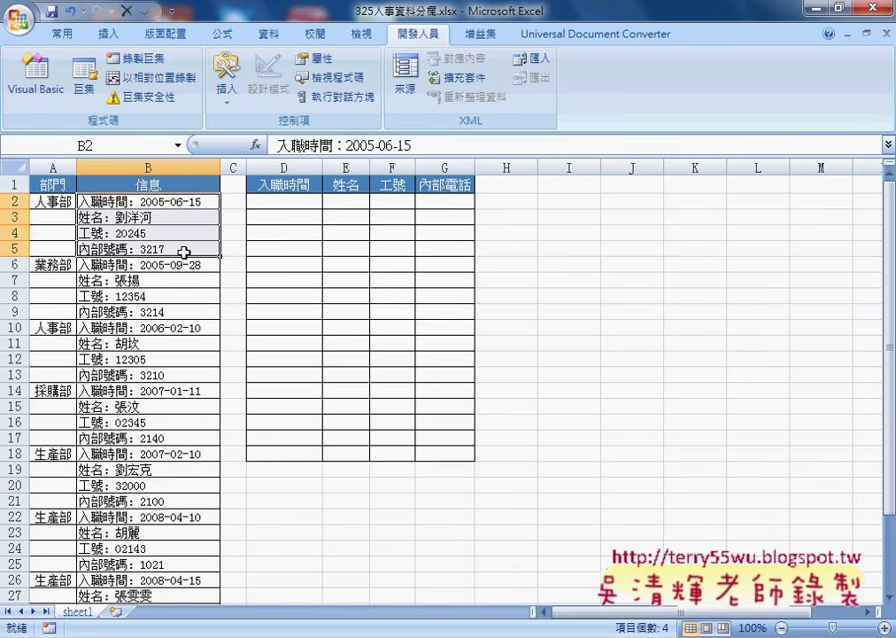
click(295, 202)
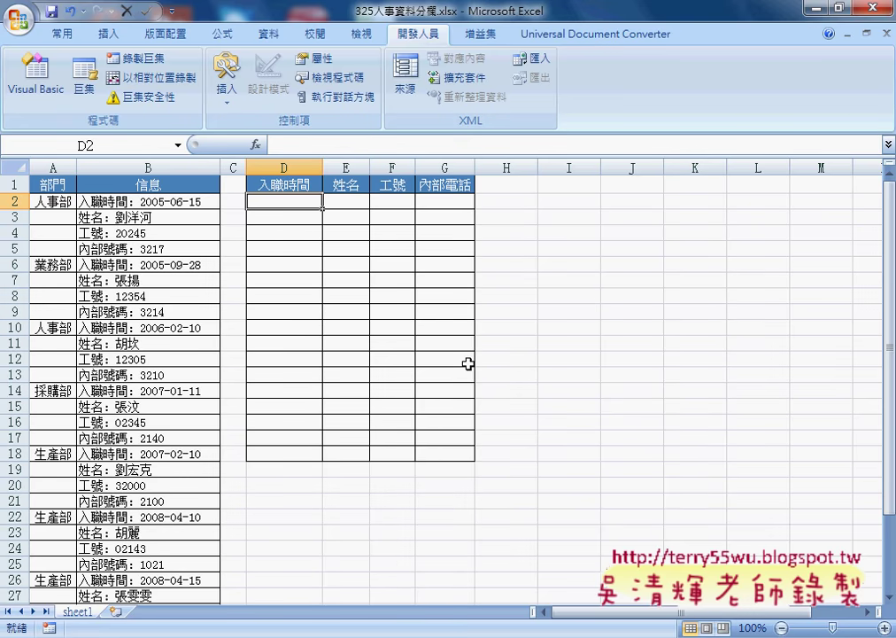
- Insert the INDEX function in its array form into D2
click(256, 144)
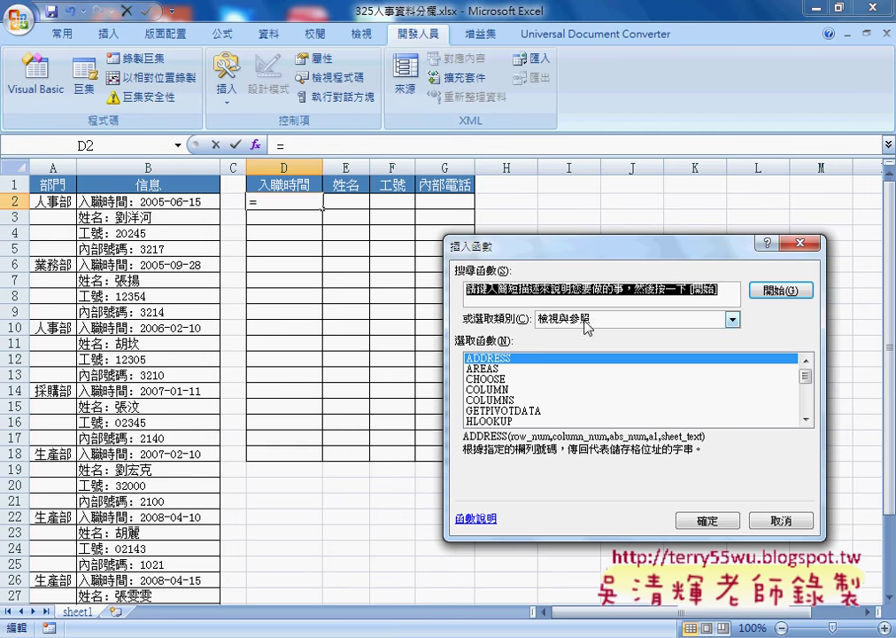
drag(805, 379, 808, 390)
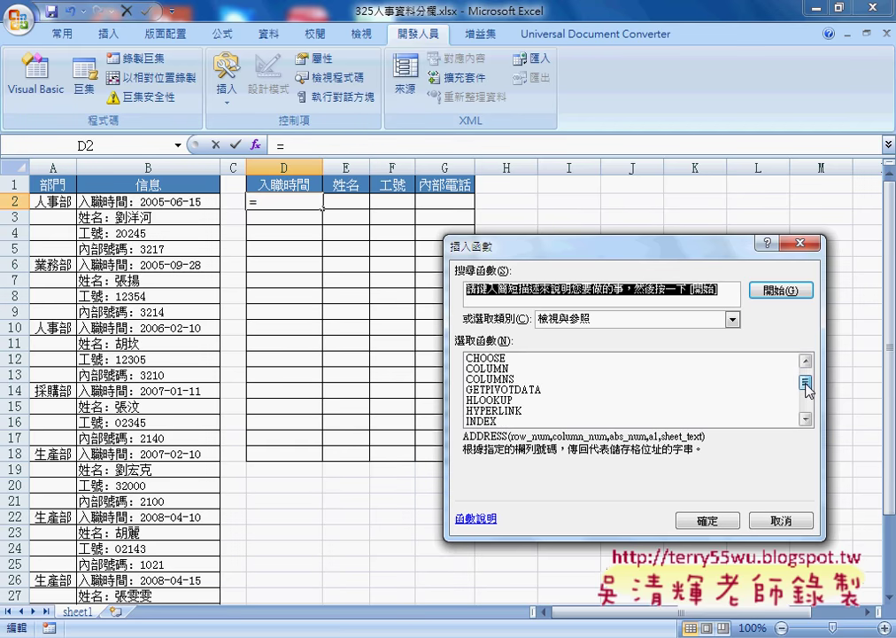
click(499, 421)
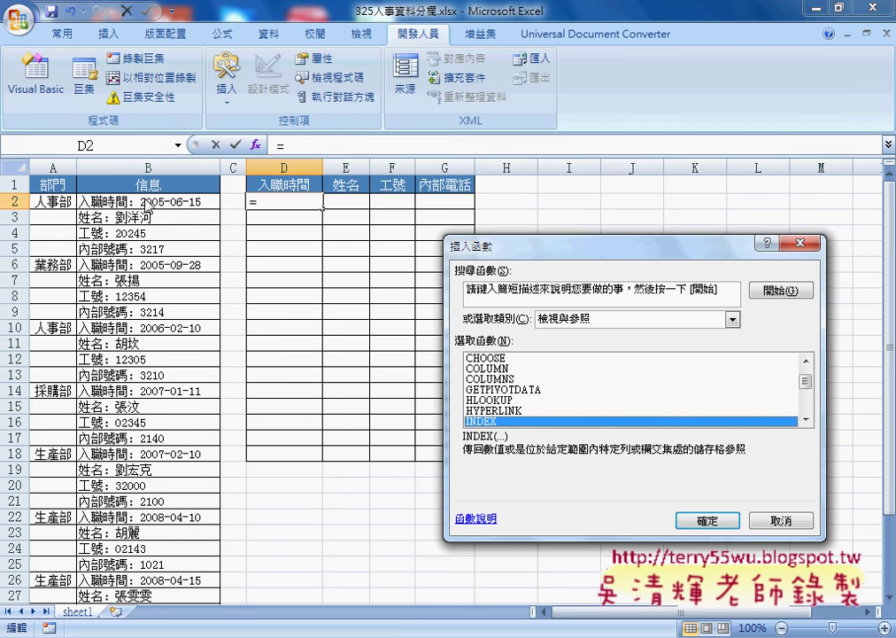
click(707, 520)
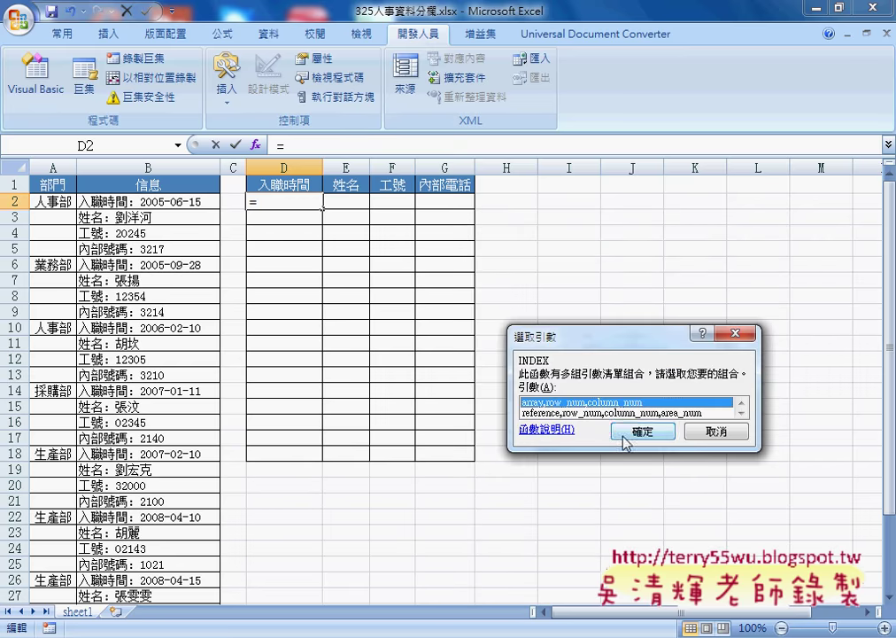
click(647, 434)
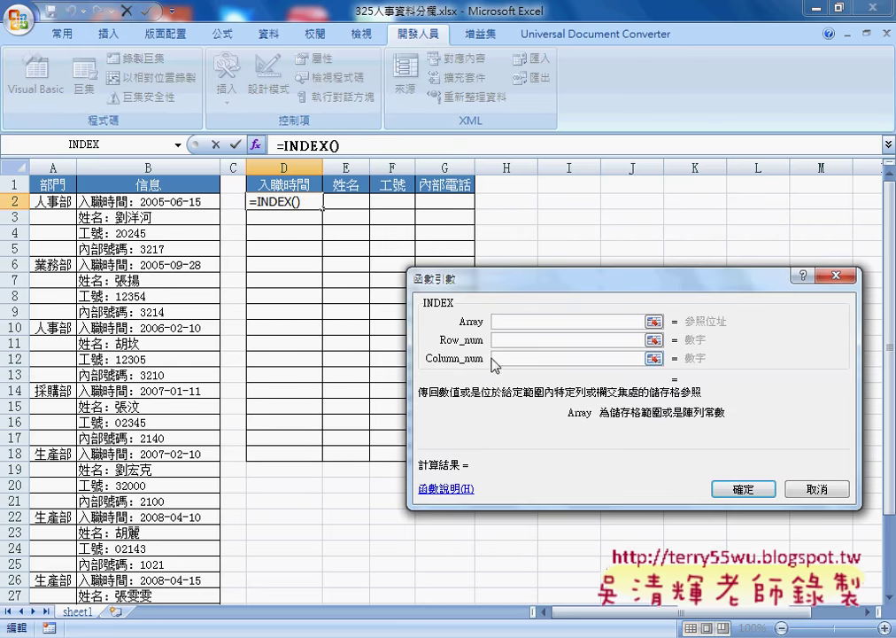
- Set INDEX's Array to B2:B33 with Row_num 1 and Column_num 1
click(141, 201)
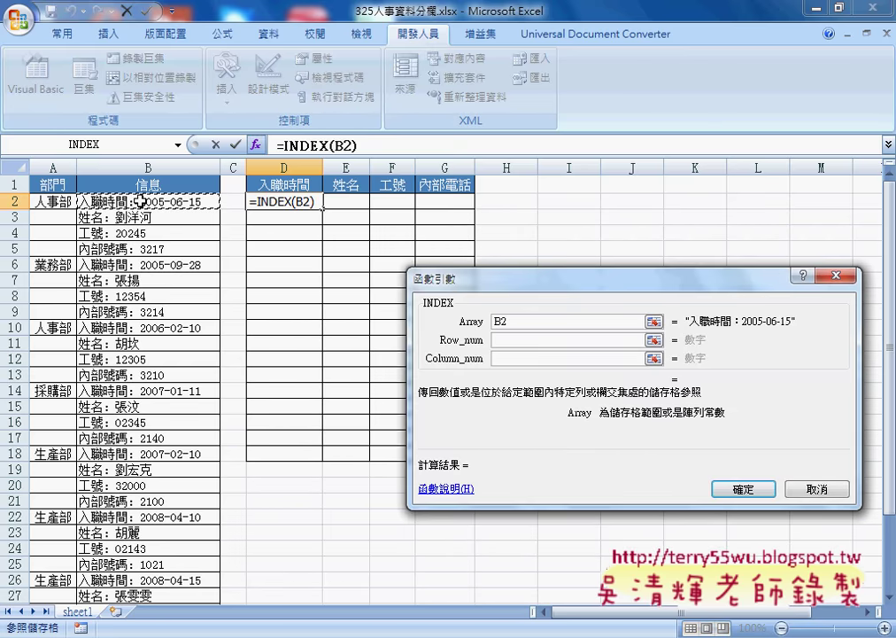
drag(140, 201, 184, 626)
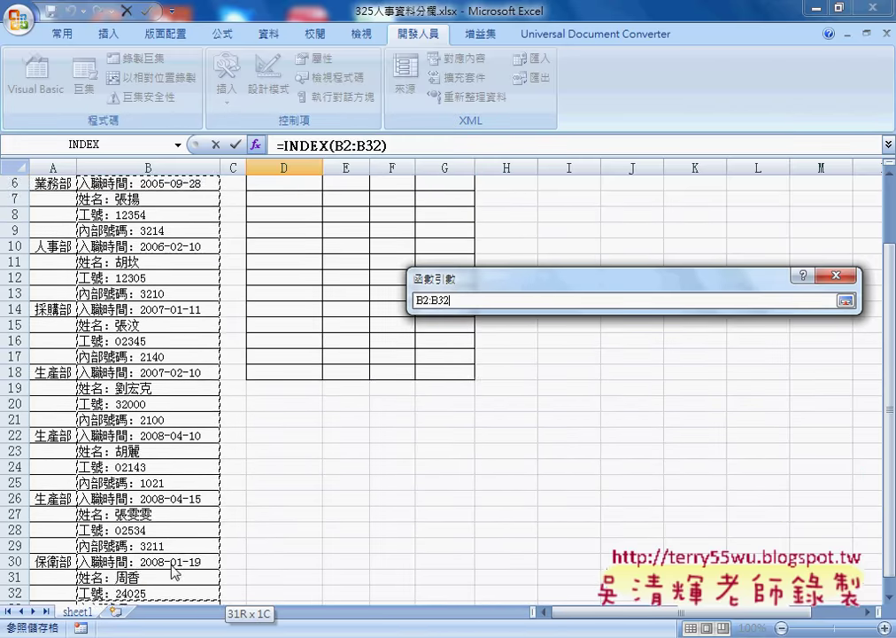
drag(184, 626, 177, 583)
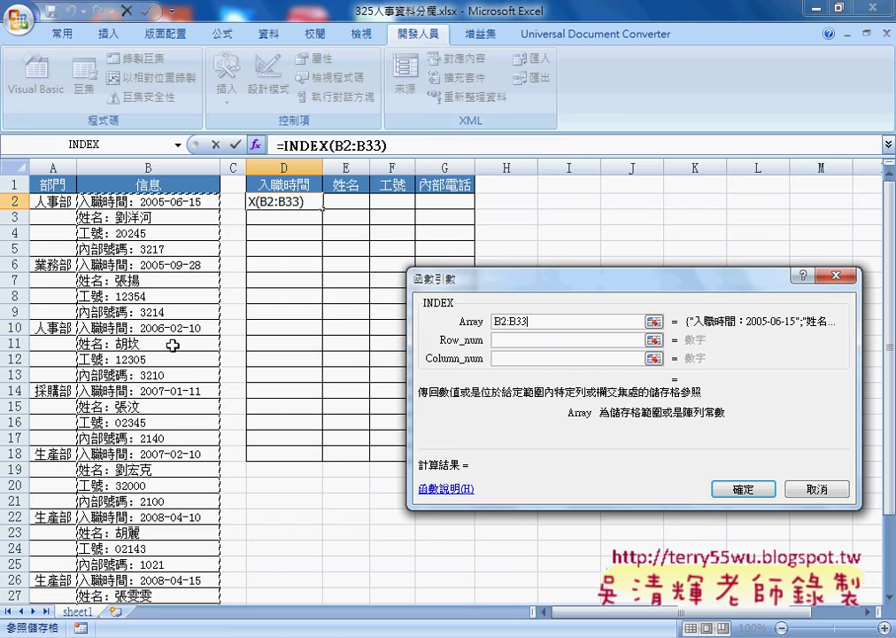
click(514, 339)
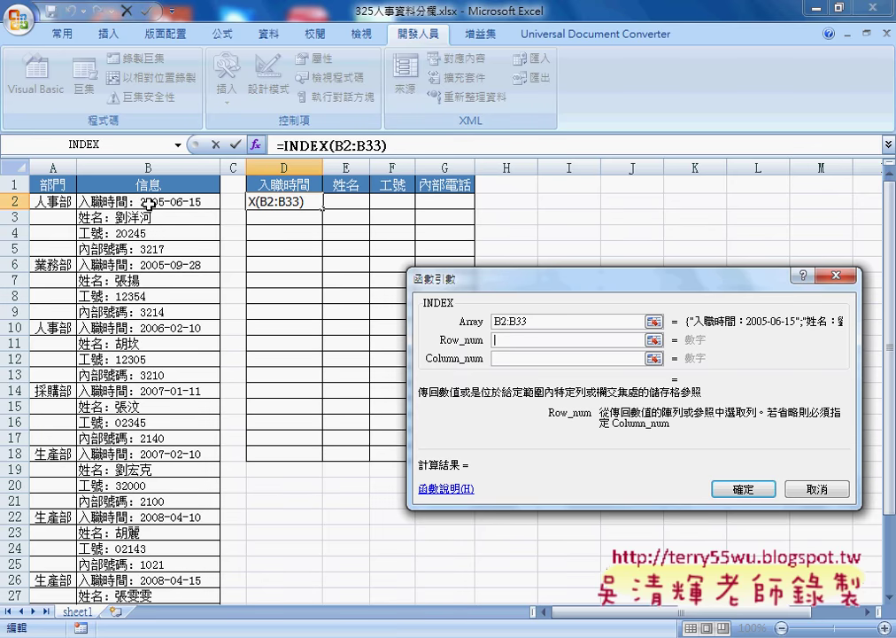
text(1)
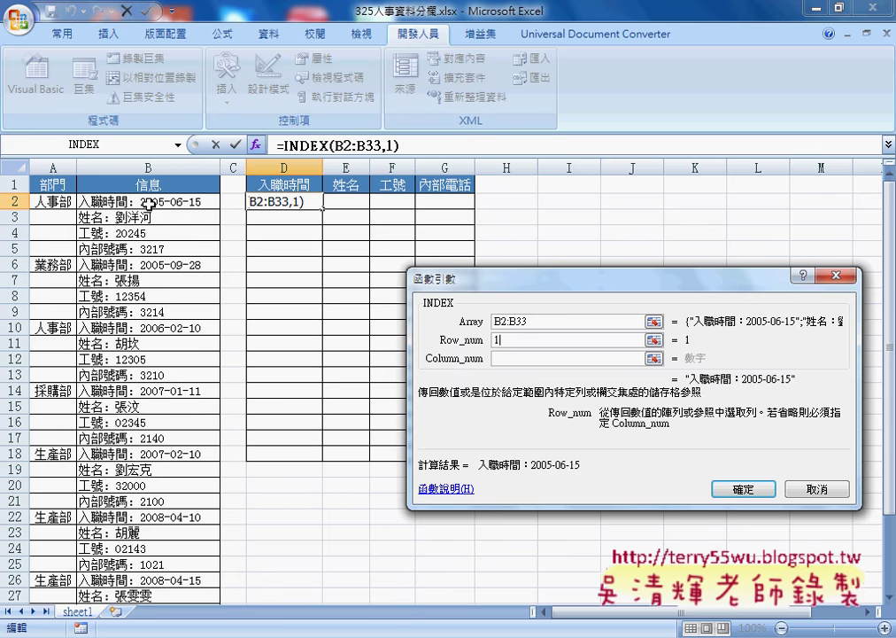
click(506, 358)
text(1)
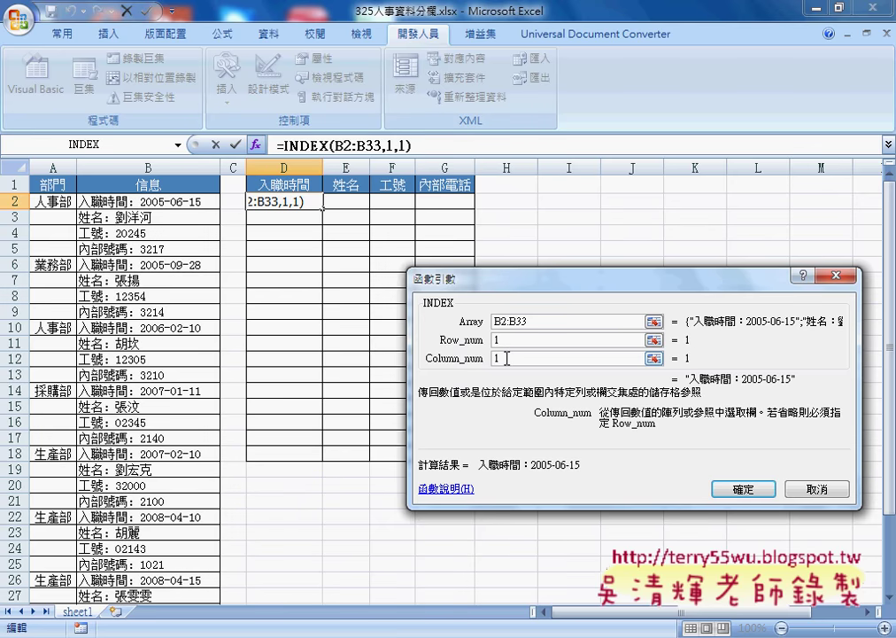
click(744, 489)
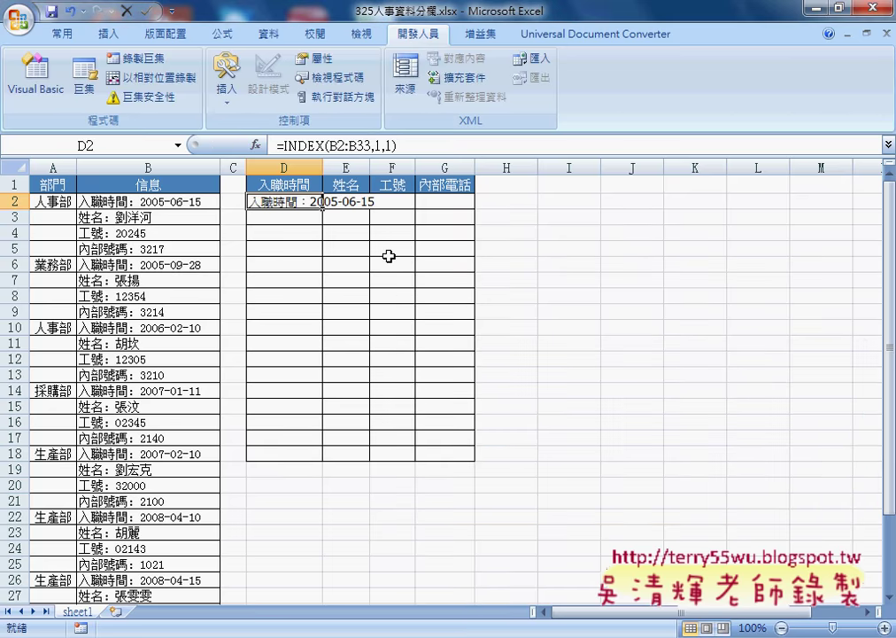
- Widen column D and review D2's =INDEX(B2:B33,1,1) arguments without changing them
double_click(322, 177)
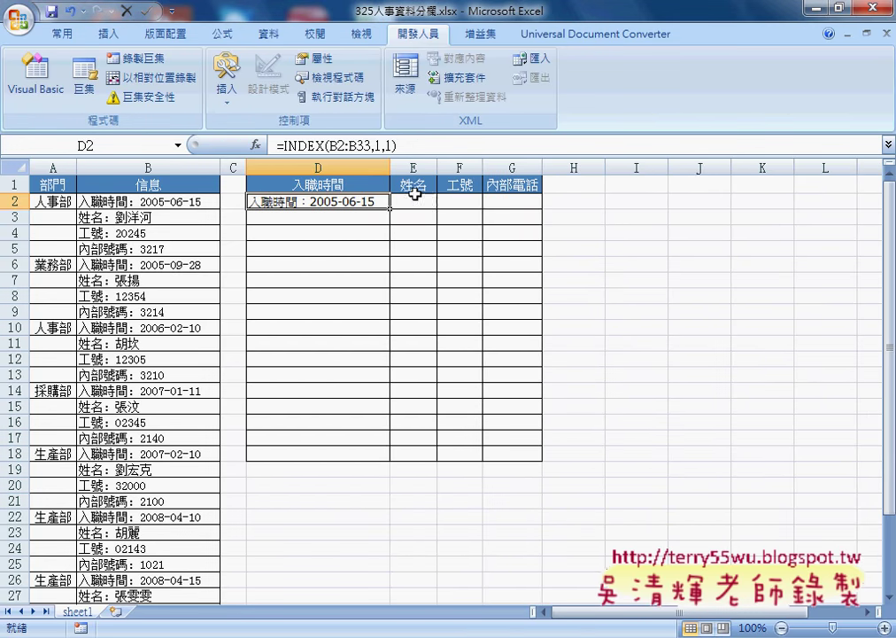
double_click(378, 145)
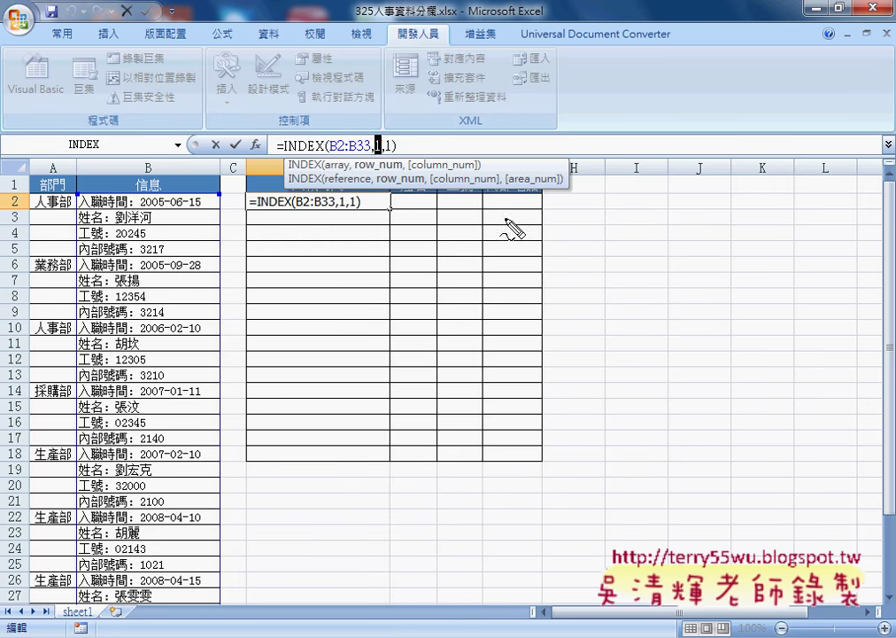
drag(378, 137, 375, 138)
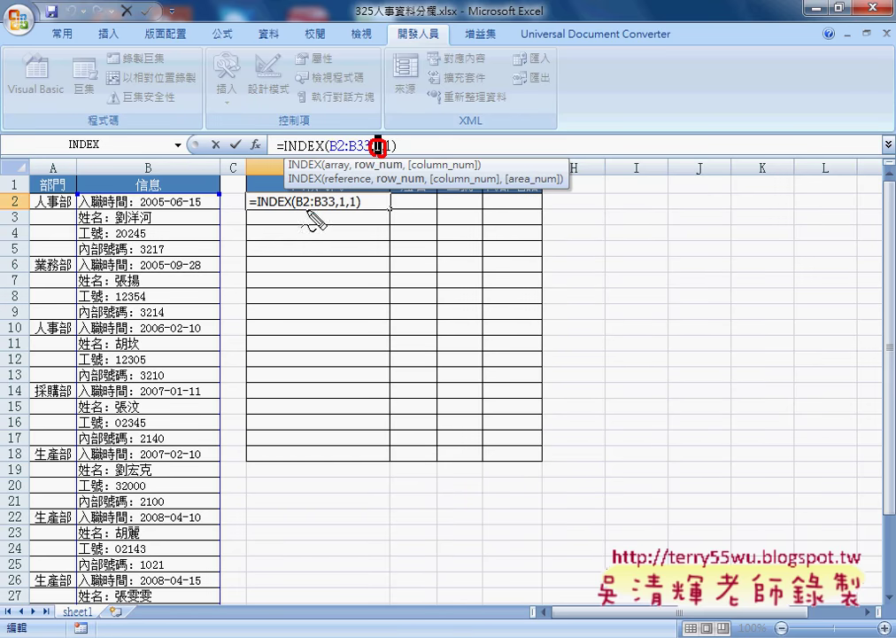
drag(312, 195, 319, 209)
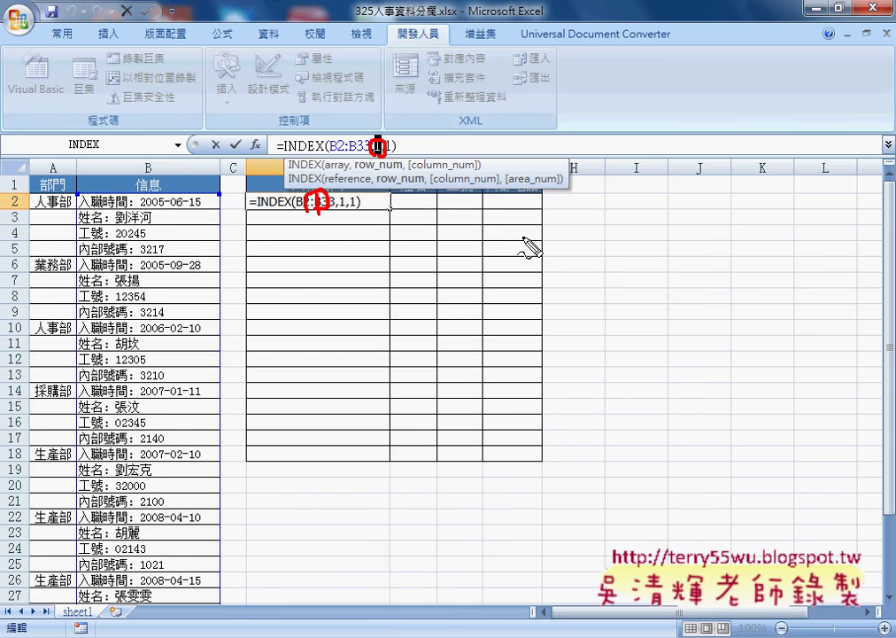
key(Escape)
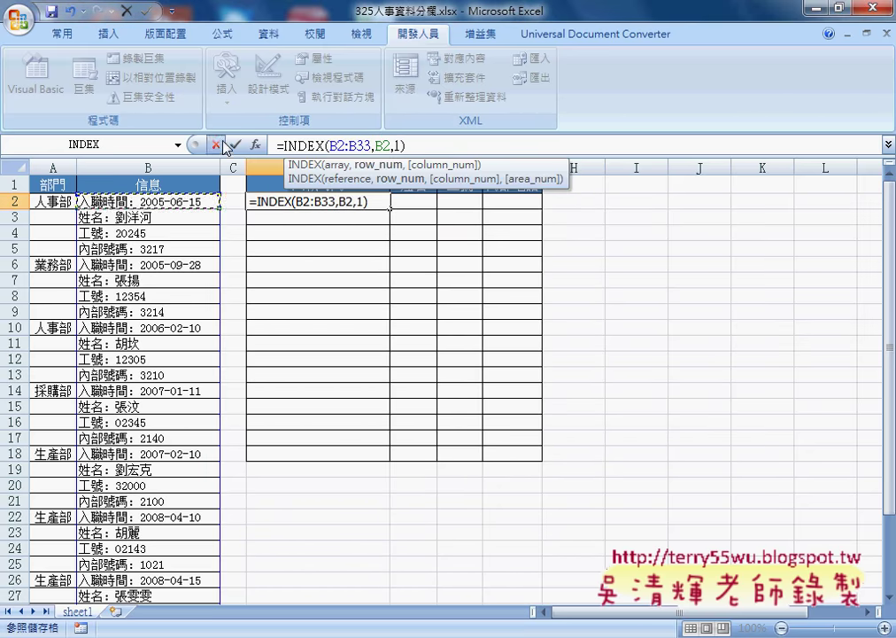
click(235, 144)
- Delete the trial INDEX formula from D2
click(142, 202)
scroll(168, 234, down, 3)
scroll(169, 242, down, 1)
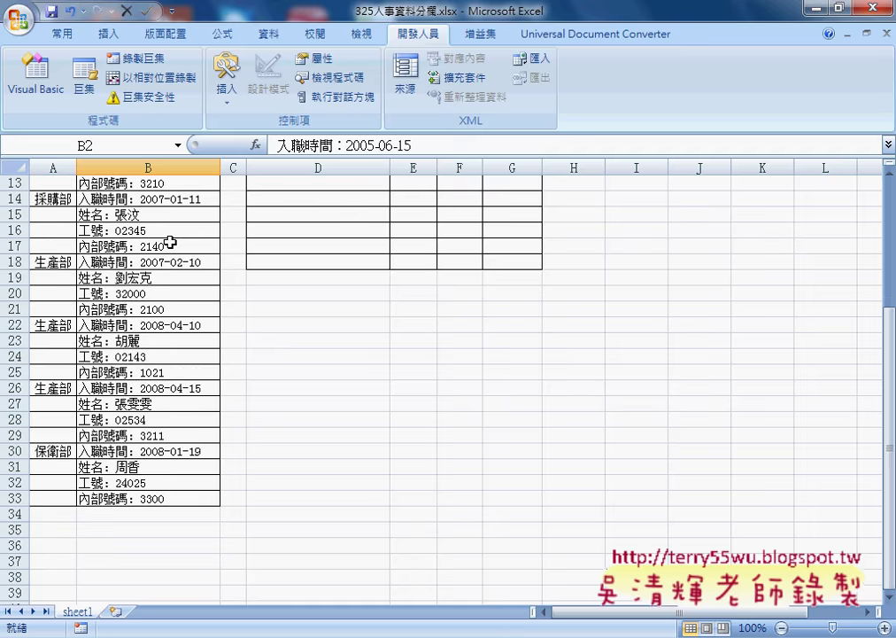
scroll(169, 242, up, 3)
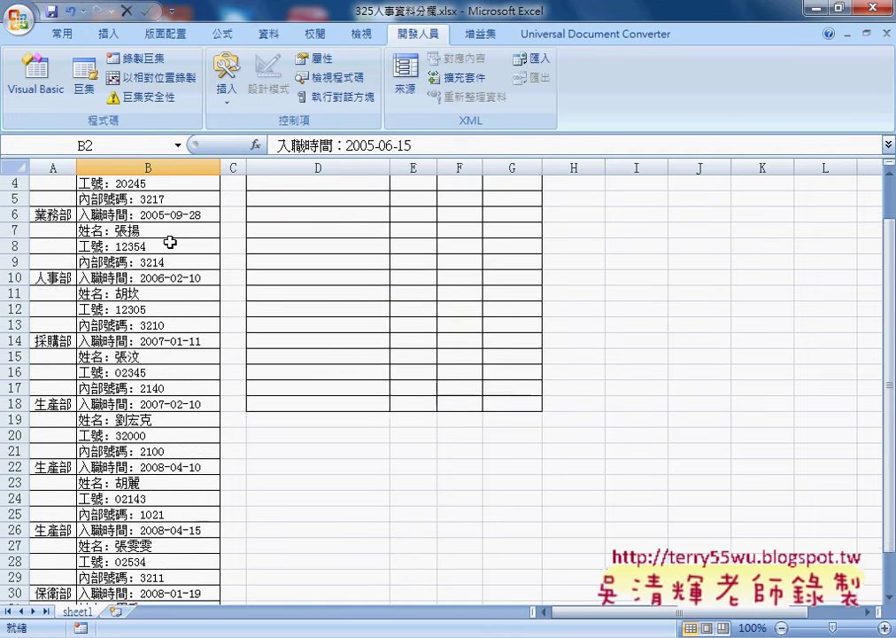
scroll(144, 202, up, 1)
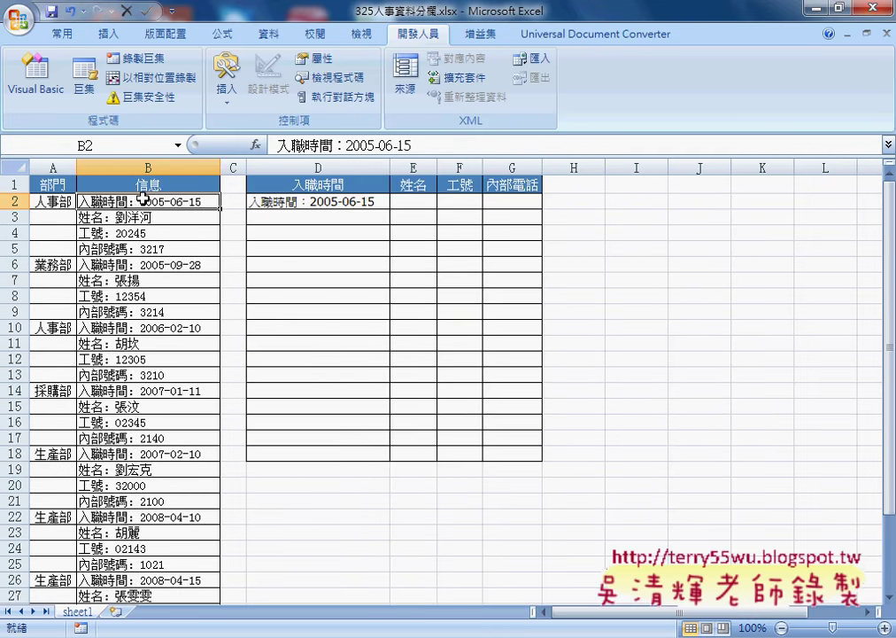
click(315, 202)
key(Delete)
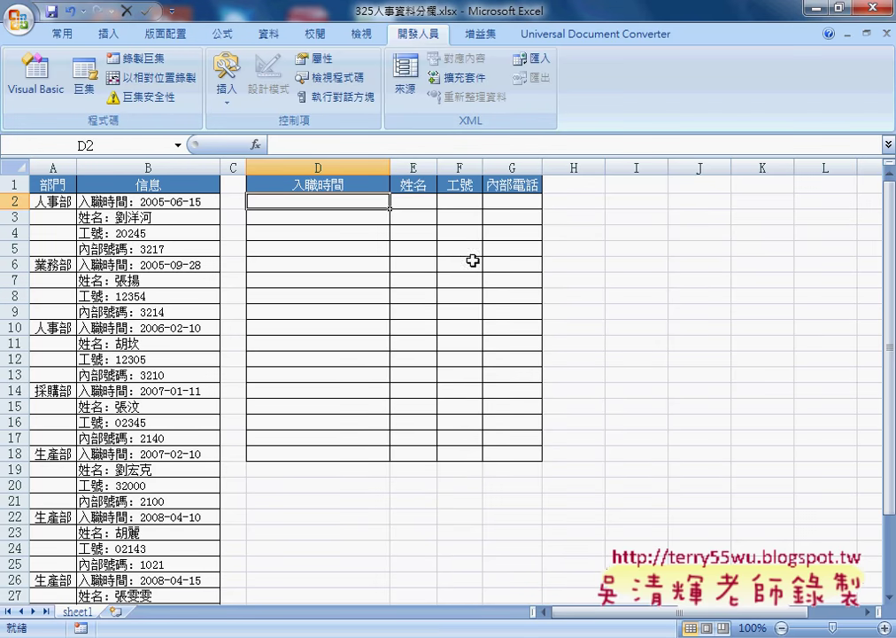
- Enter =COLUMN()-3 in D2 using the COLUMN function
click(256, 145)
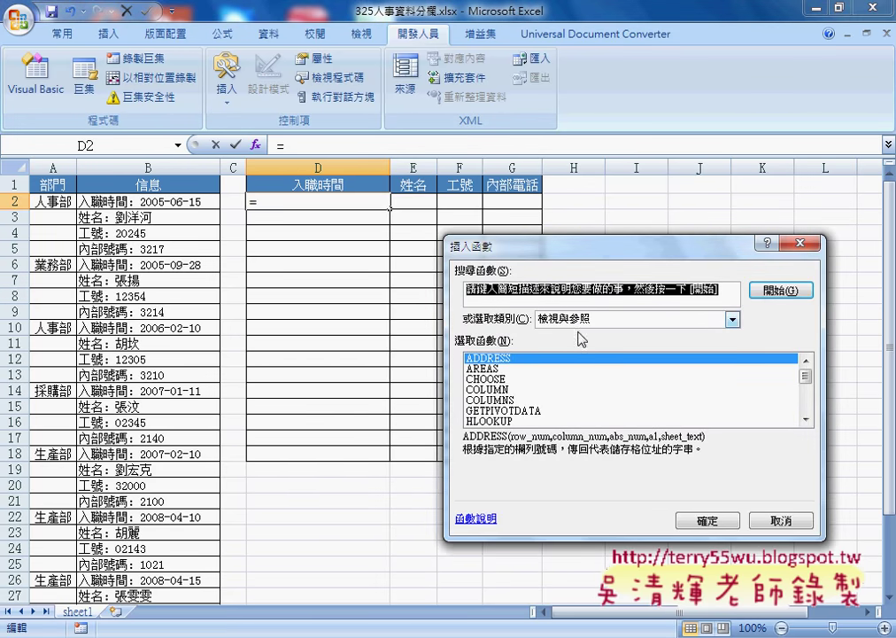
click(511, 389)
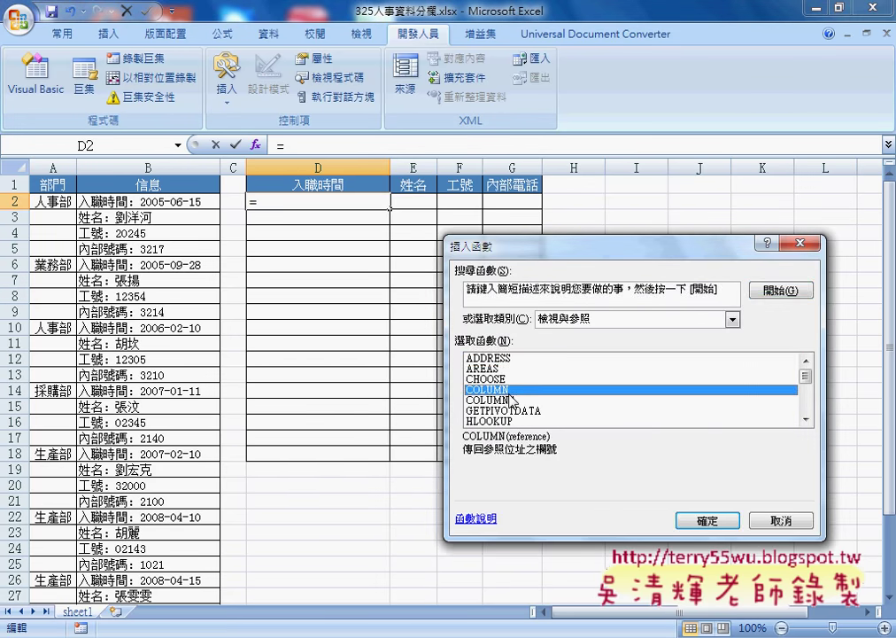
click(731, 520)
click(759, 464)
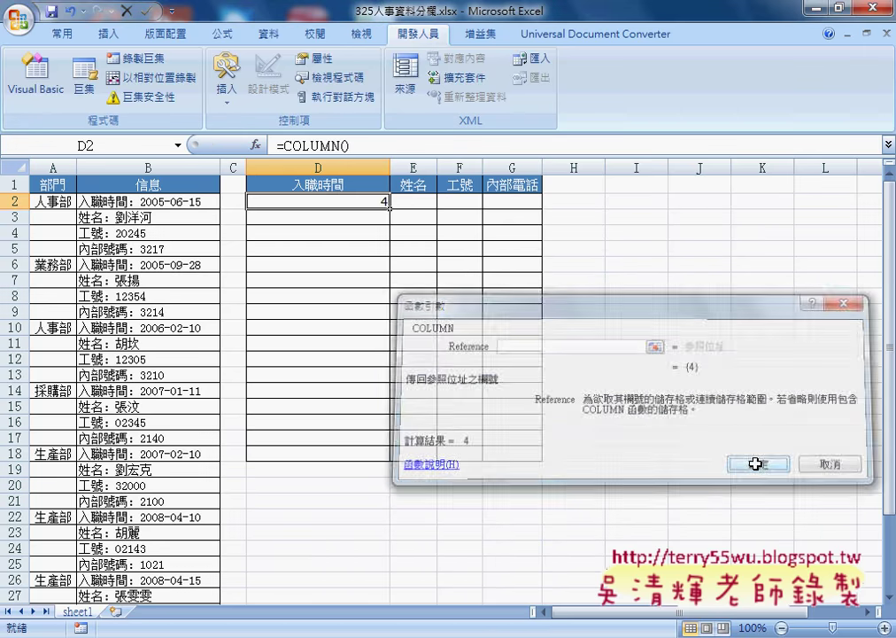
click(372, 144)
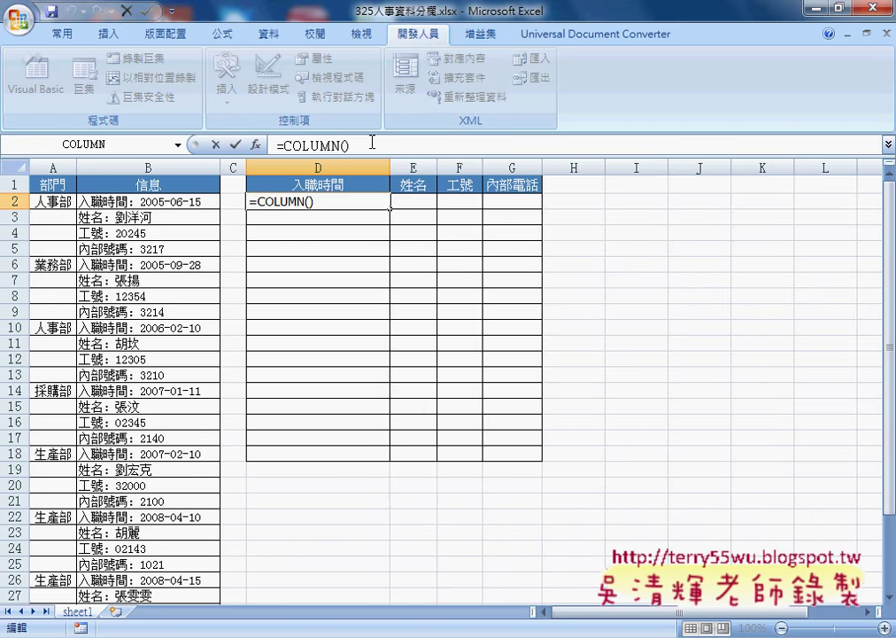
text(-3)
click(235, 143)
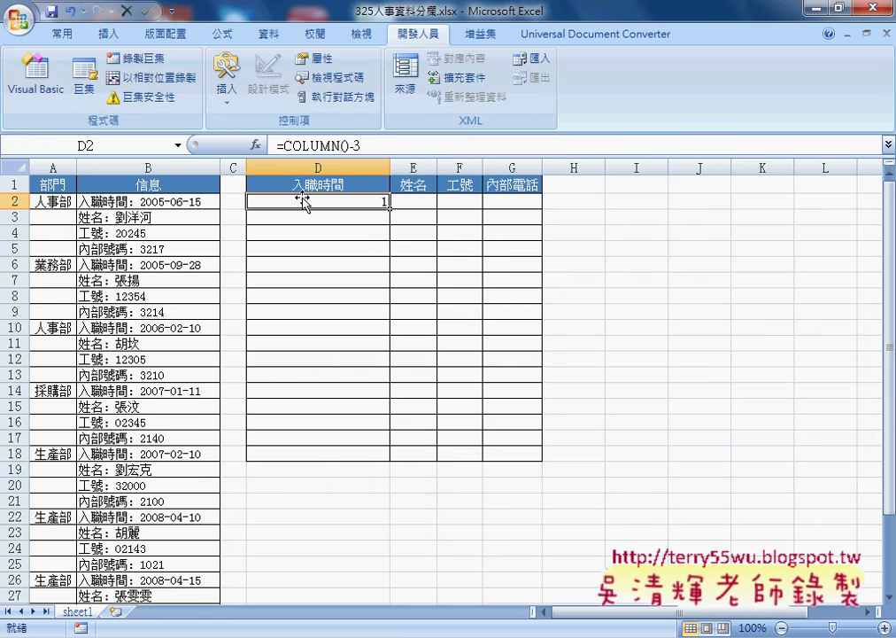
- Fill =COLUMN()-3 across D2:G9, then return to D2's formula for editing
mouse_move(389, 209)
mouse_down()
mouse_move(518, 213)
mouse_move(543, 314)
mouse_up()
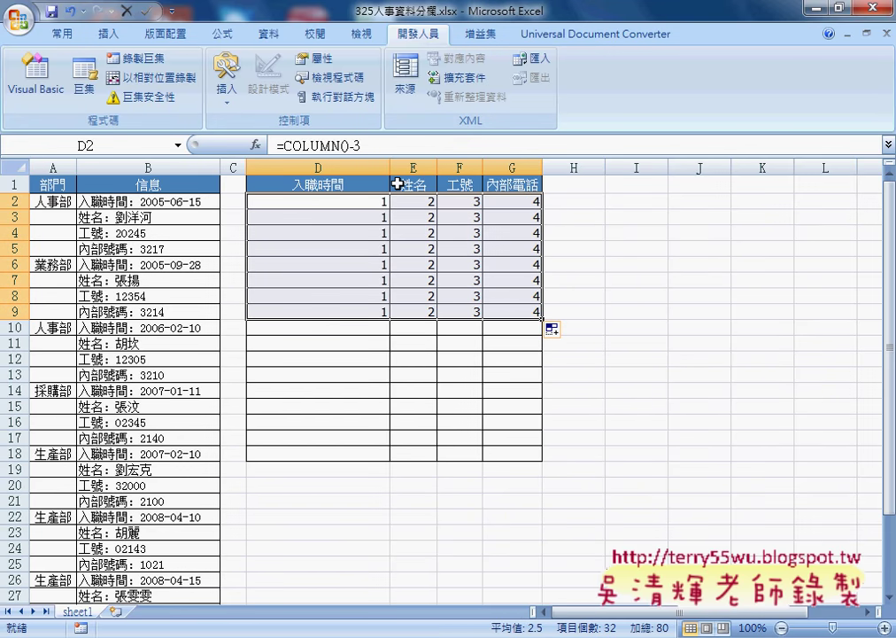
click(362, 202)
click(384, 147)
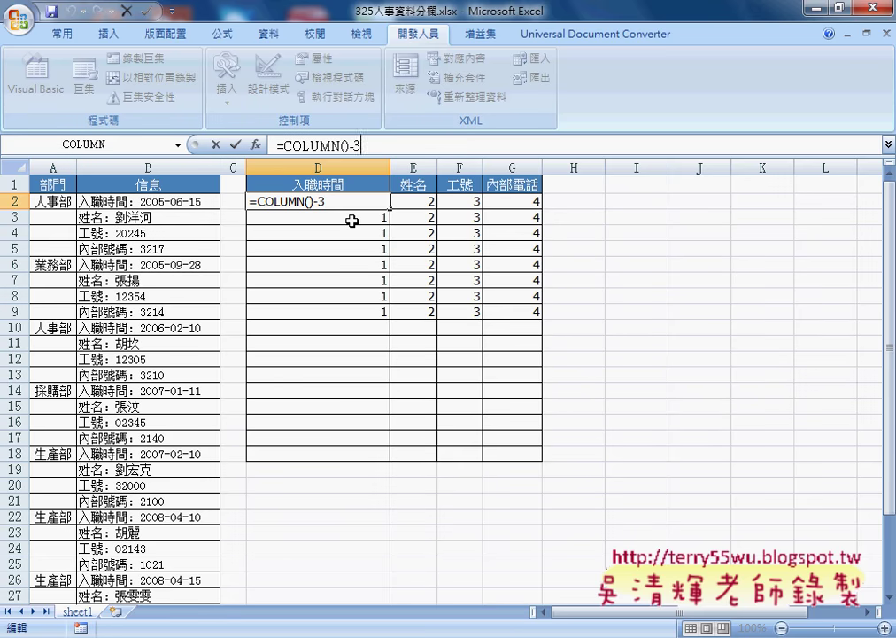
- Change D2's formula to =COLUMN()-3+(ROW()-2)*4
text(+)
text(ro)
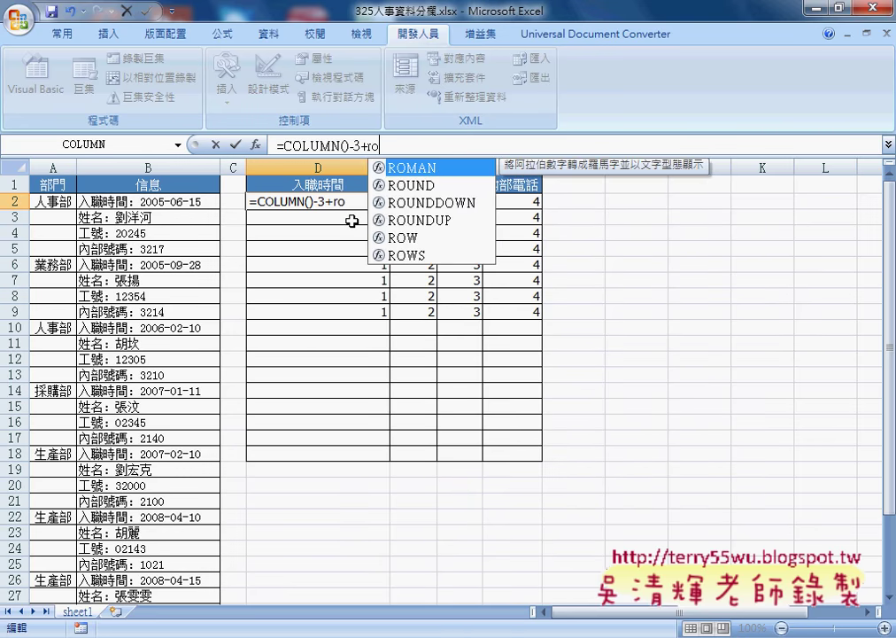
text(w())
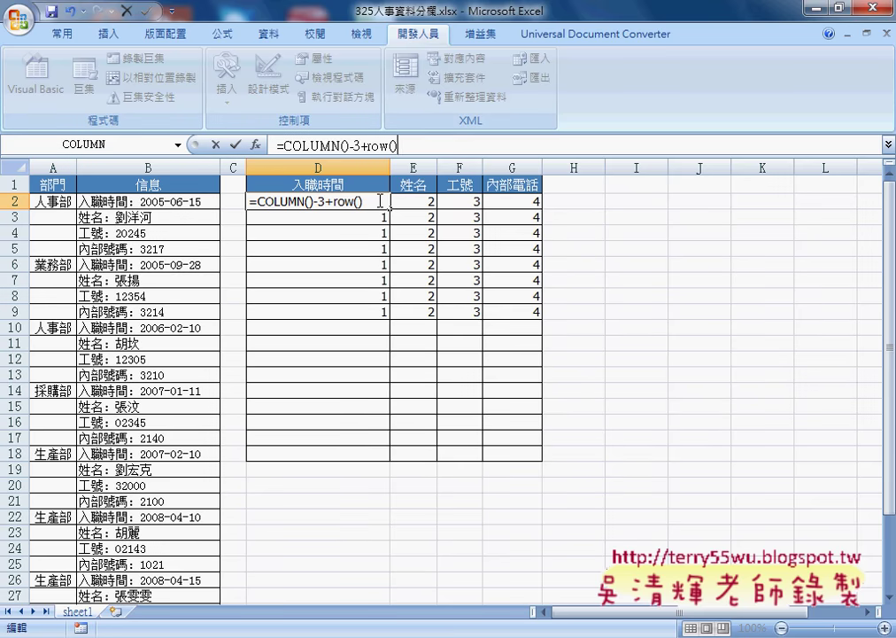
text(-2)
click(369, 145)
text(()
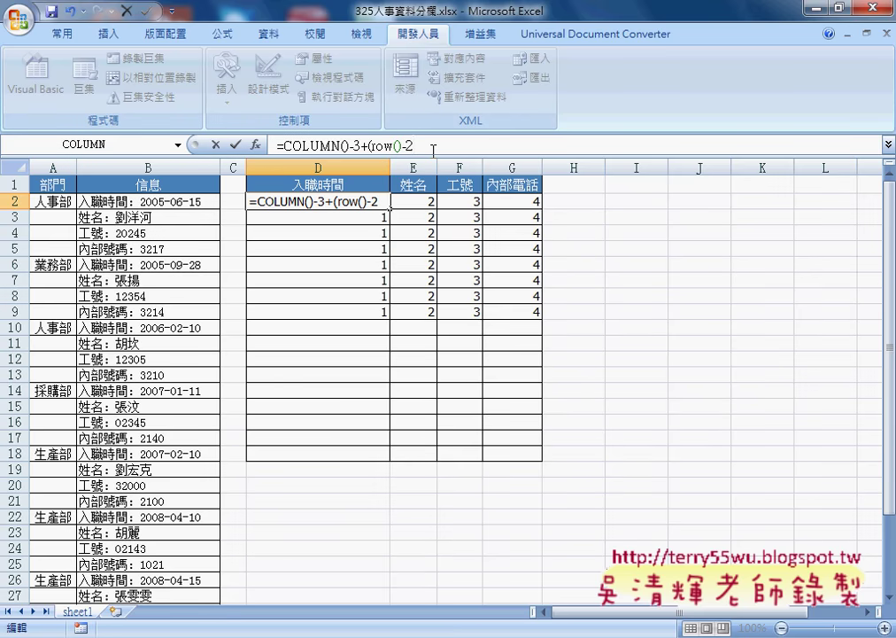
text()-2))
text(*)
text(4)
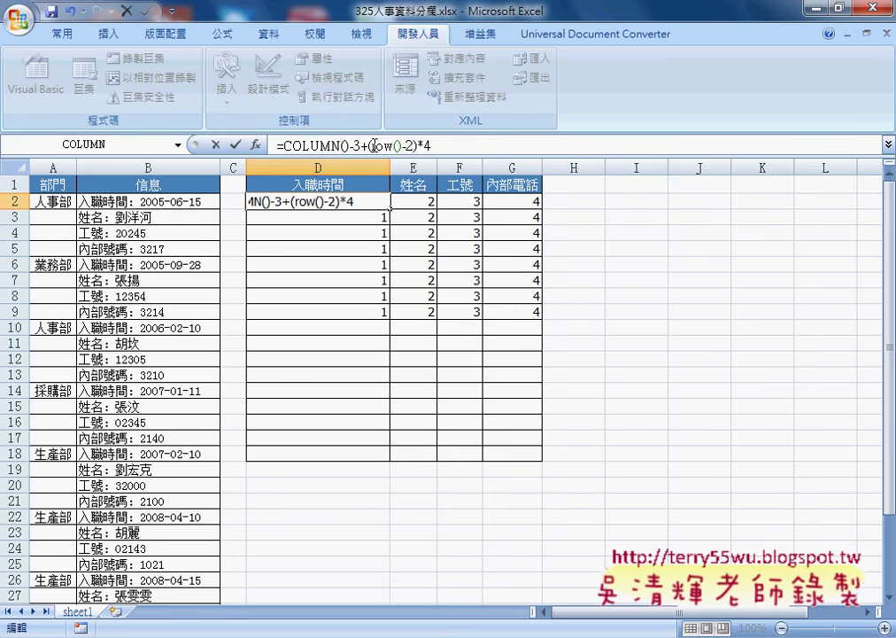
drag(371, 145, 411, 150)
click(436, 146)
double_click(436, 146)
drag(285, 145, 434, 145)
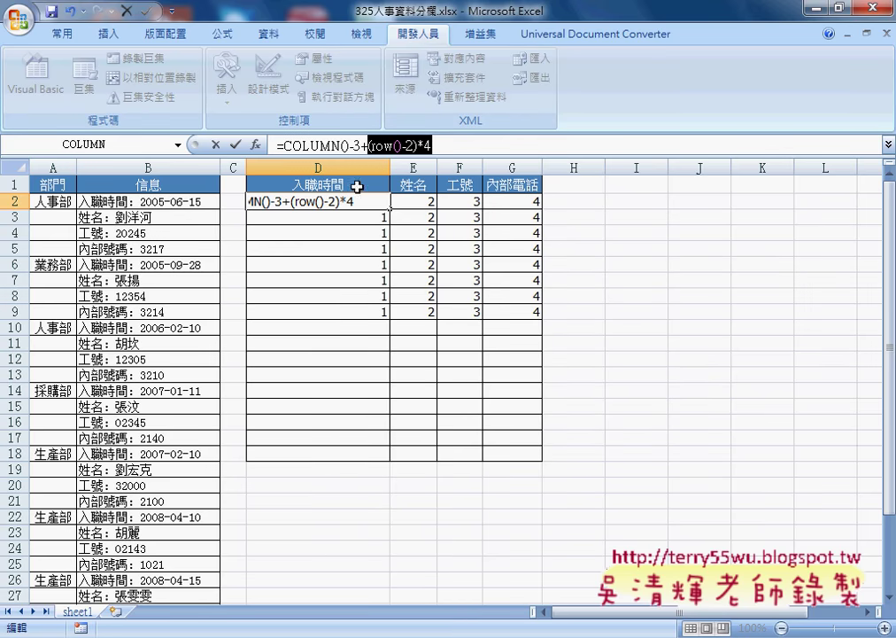
click(234, 143)
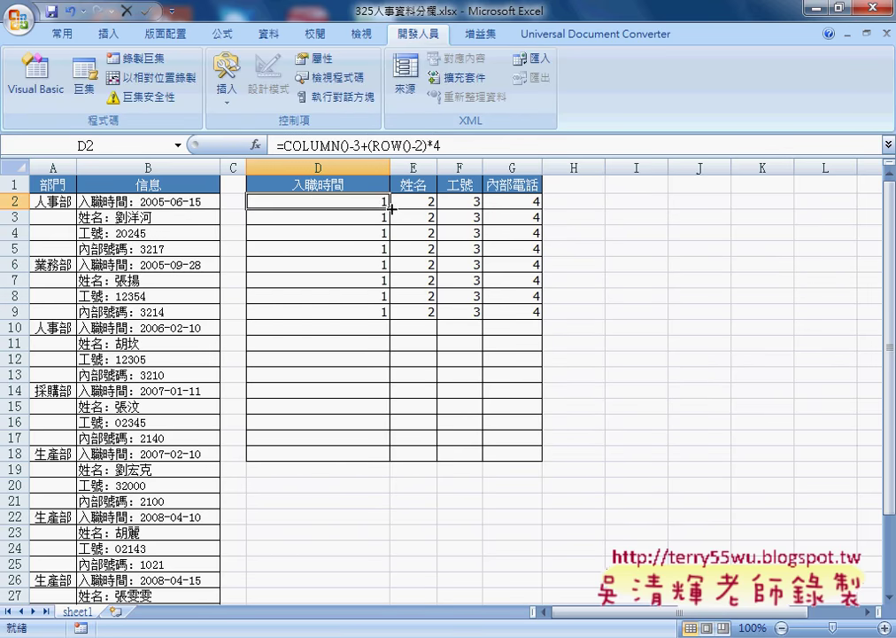
- Fill the new formula across to G and down to row 9, numbering 1–32
mouse_move(390, 209)
mouse_down()
mouse_move(537, 208)
mouse_move(542, 318)
mouse_up()
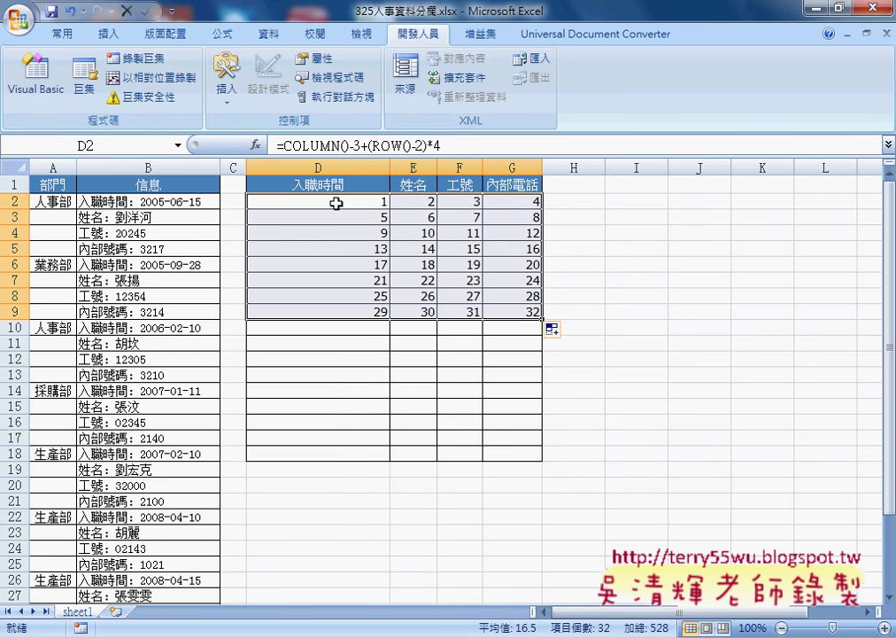
drag(337, 203, 521, 312)
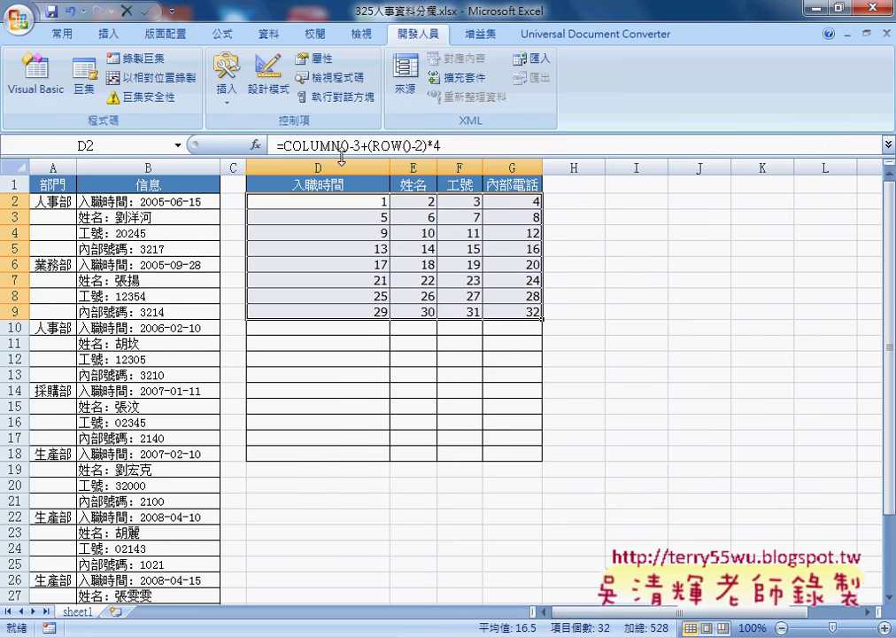
mouse_move(390, 203)
mouse_down()
mouse_move(521, 252)
mouse_move(524, 314)
mouse_up()
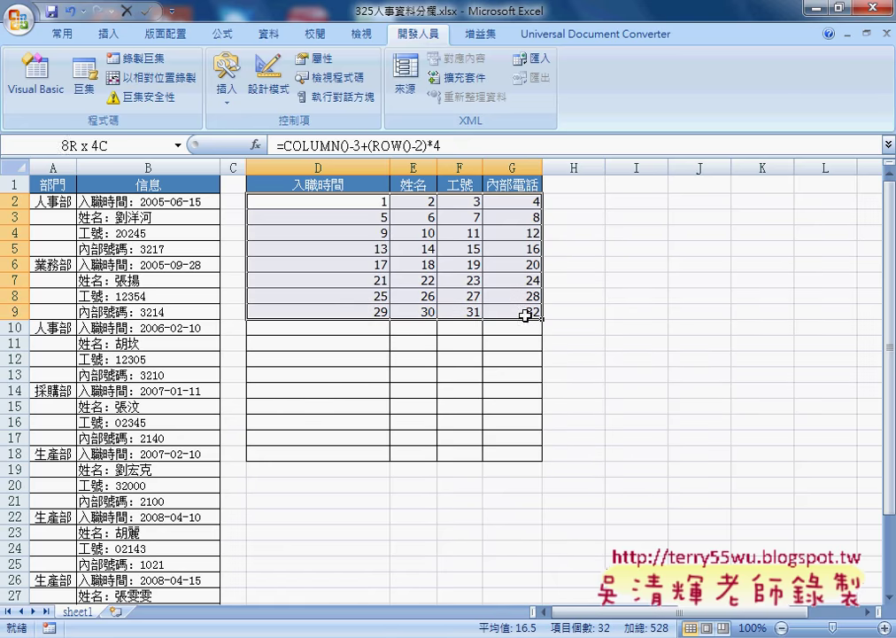
- Cut the numbering formula text out of D2
click(336, 202)
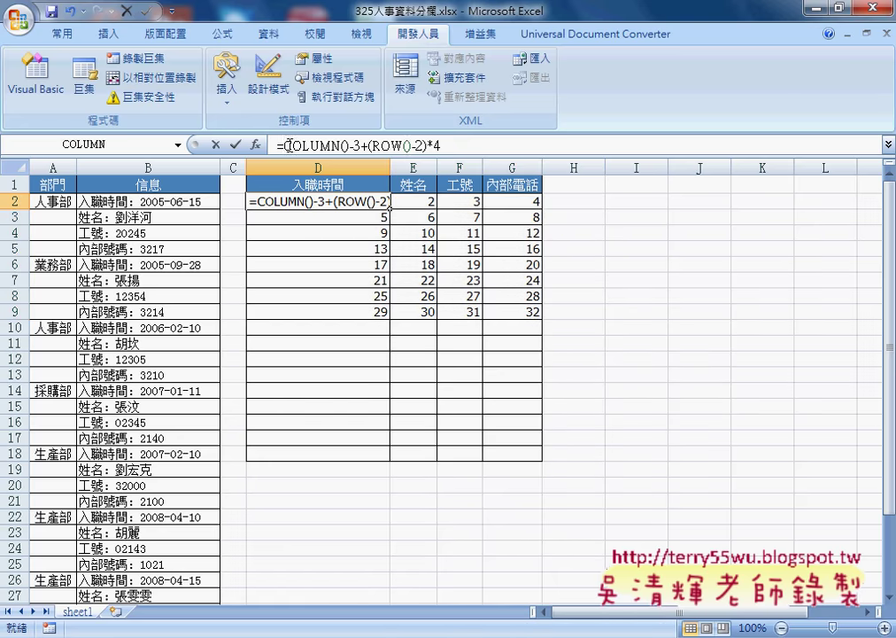
drag(282, 144, 444, 145)
right_click(420, 145)
click(455, 157)
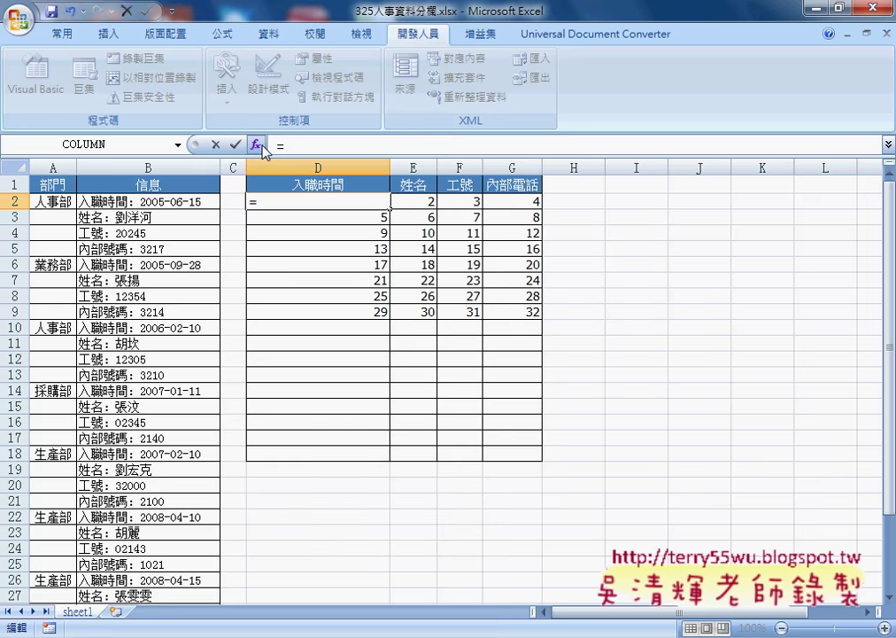
- Insert the INDEX function (array form) into D2 with empty arguments
click(256, 145)
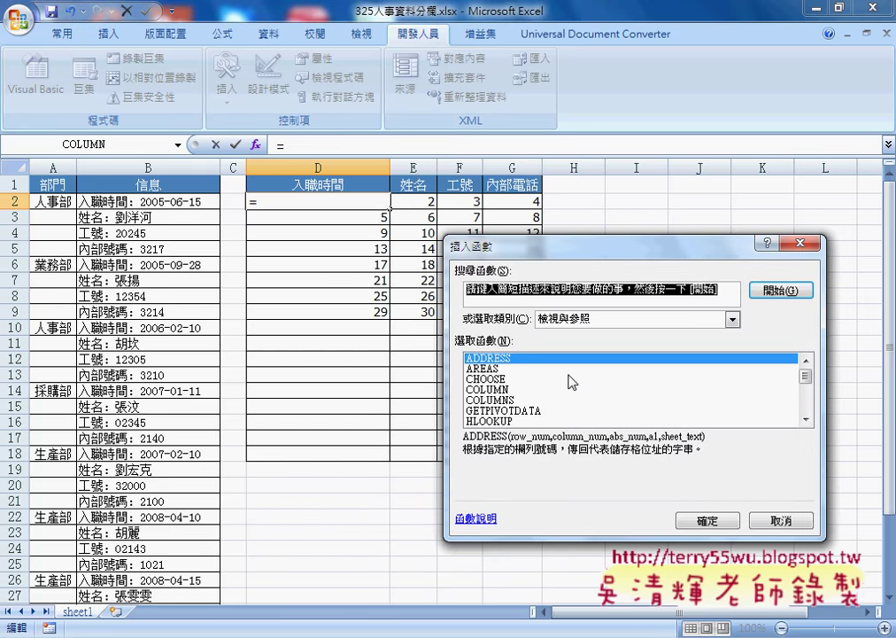
drag(805, 375, 807, 400)
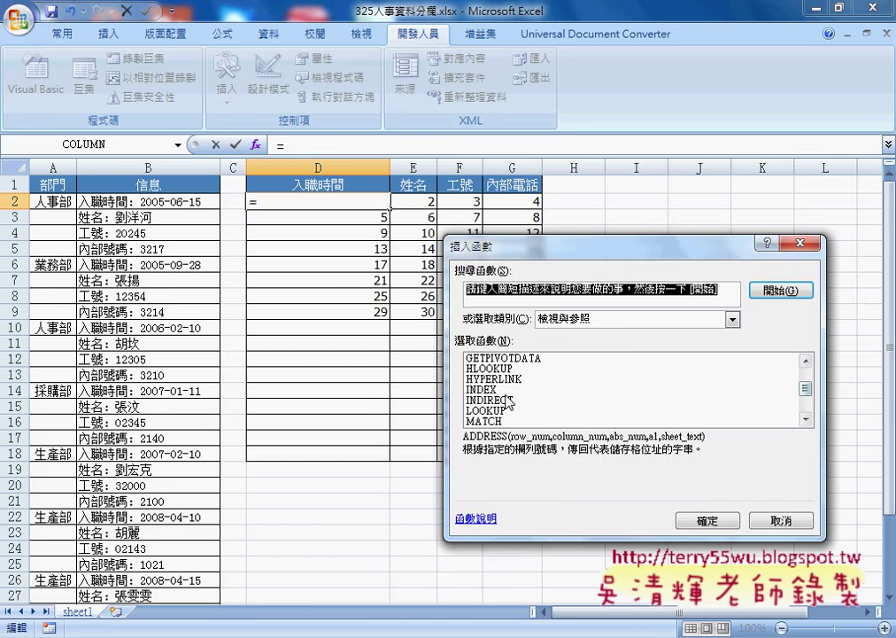
click(503, 394)
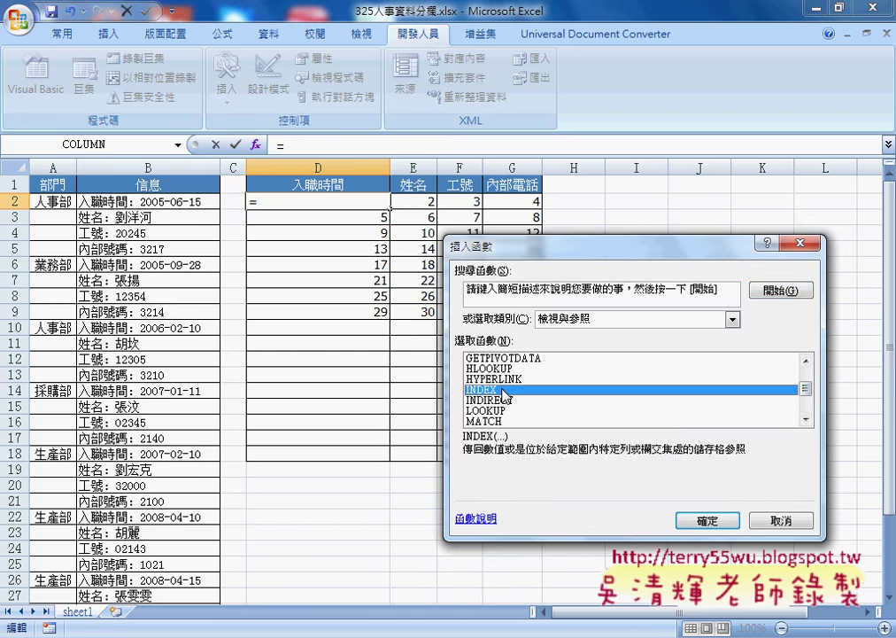
click(509, 403)
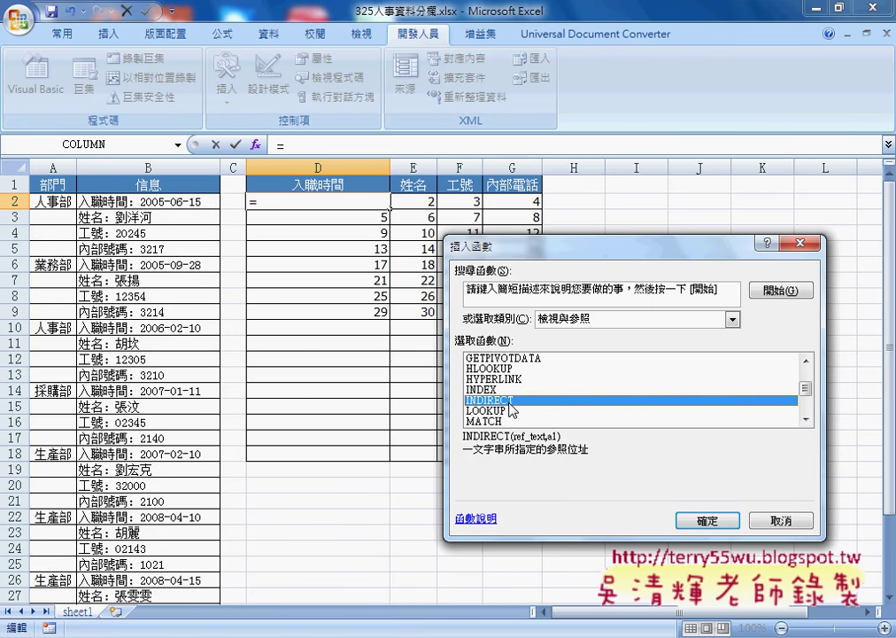
click(505, 390)
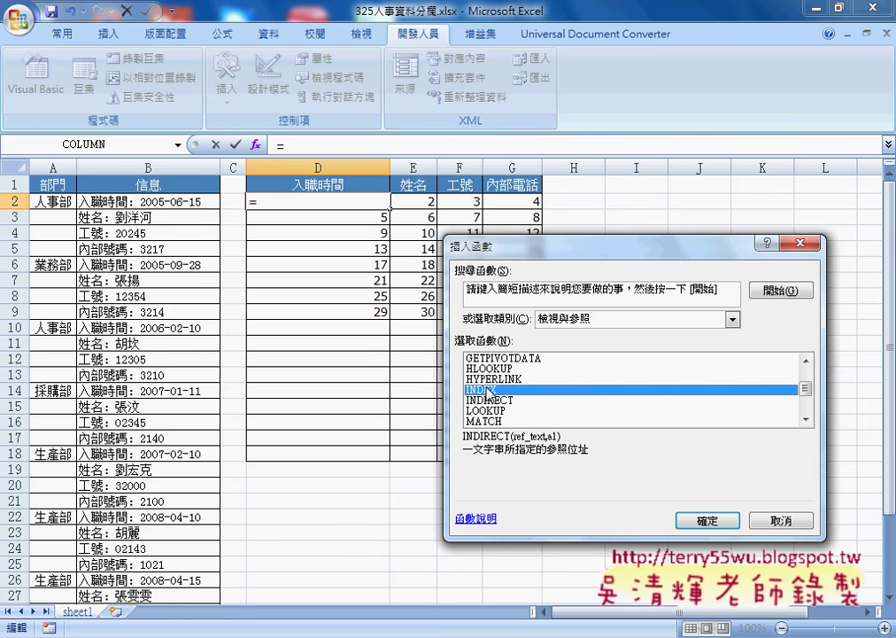
click(709, 521)
click(652, 430)
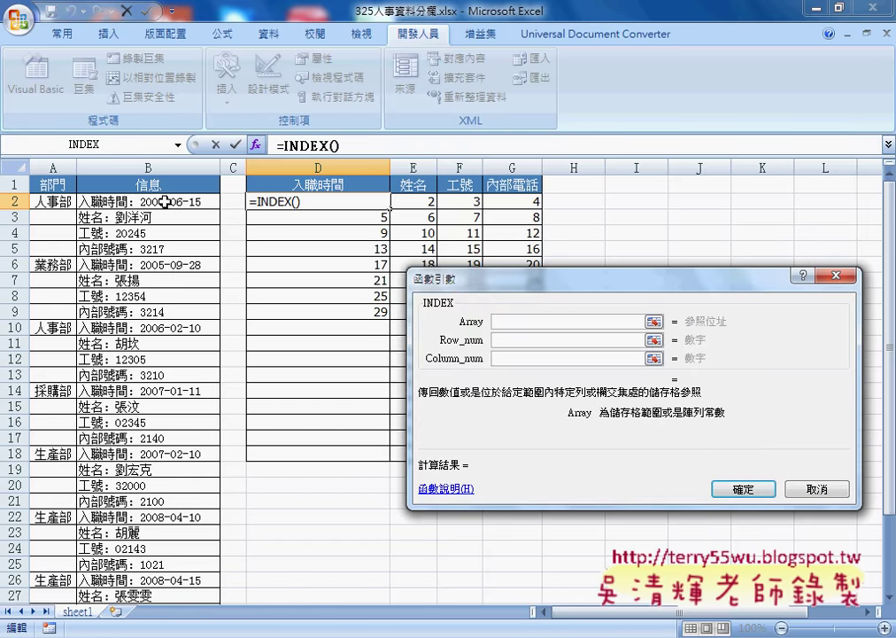
- Set INDEX's Array to the absolute range $B$2:$B$33
click(165, 202)
drag(165, 202, 162, 635)
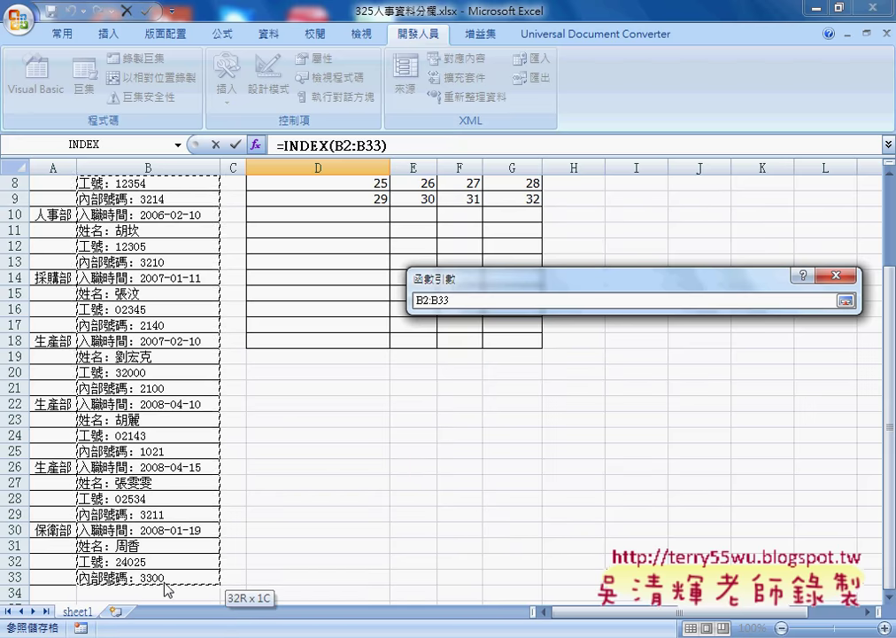
drag(162, 635, 168, 587)
click(434, 321)
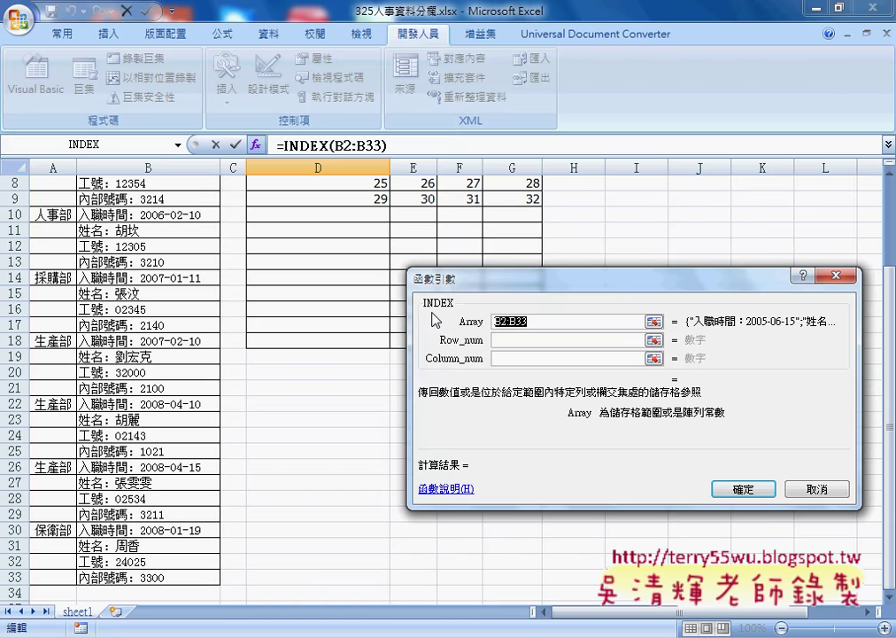
key(F4)
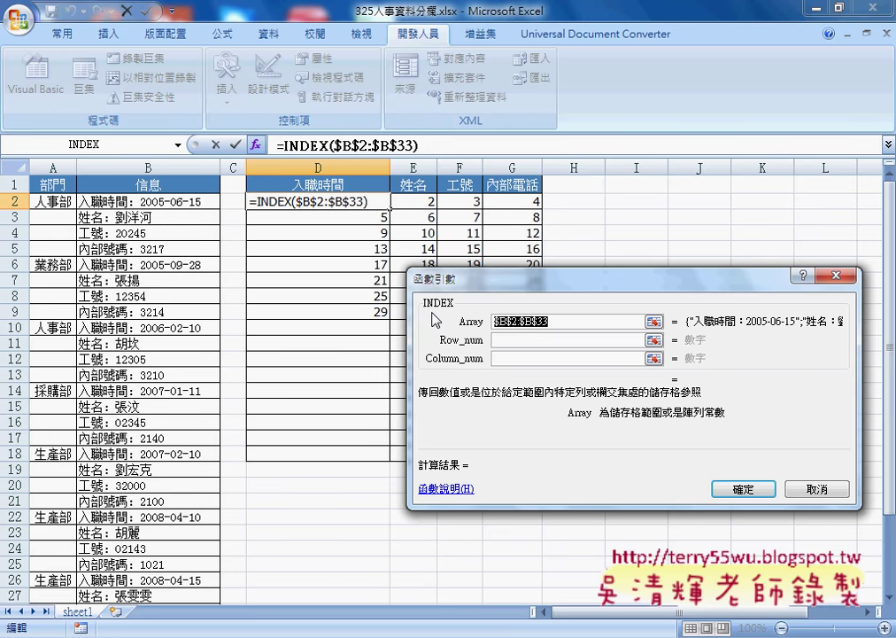
- Use COLUMN()-3+(ROW()-2)*4 as Row_num and 1 as Column_num, then confirm
click(579, 340)
right_click(518, 341)
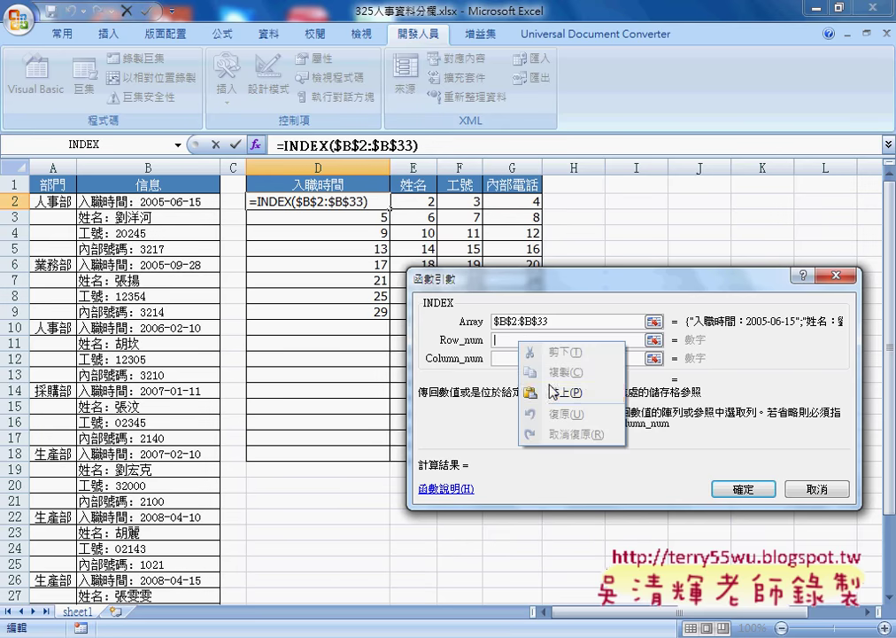
click(554, 395)
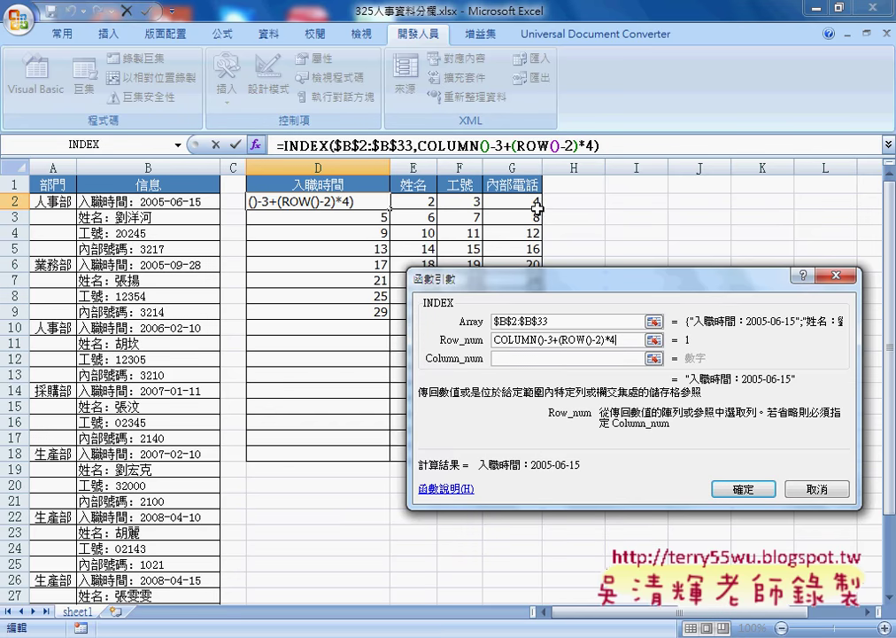
drag(551, 283, 549, 348)
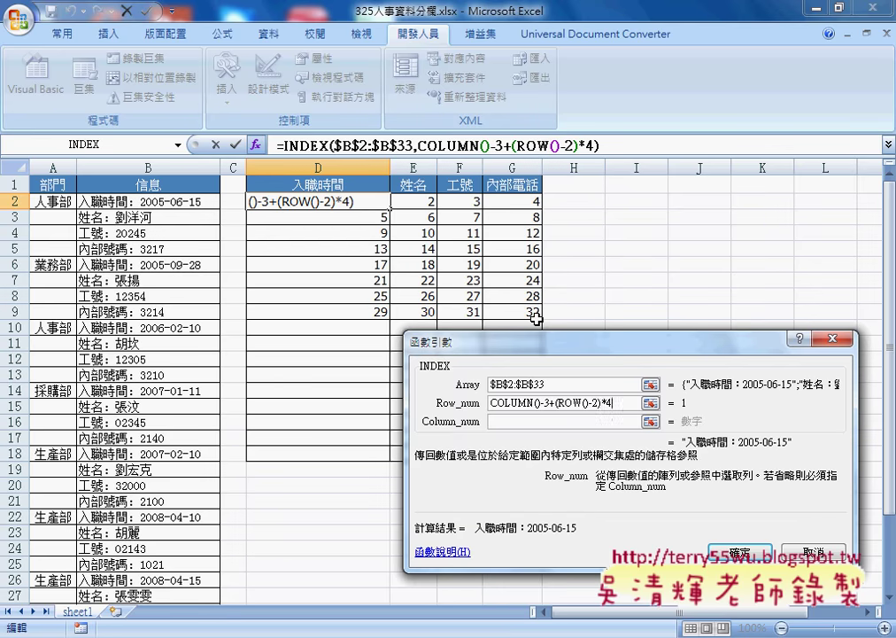
click(567, 422)
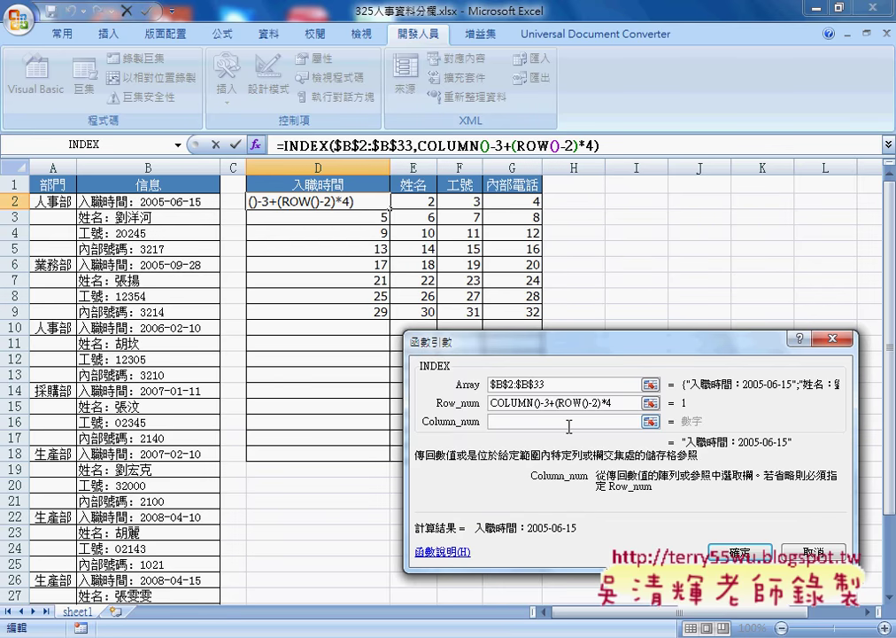
text(1)
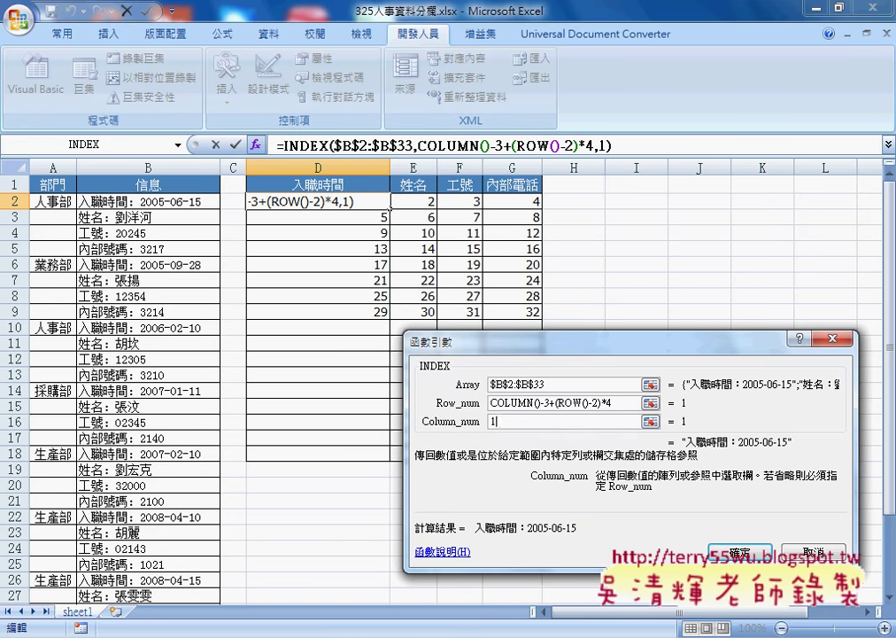
key(Return)
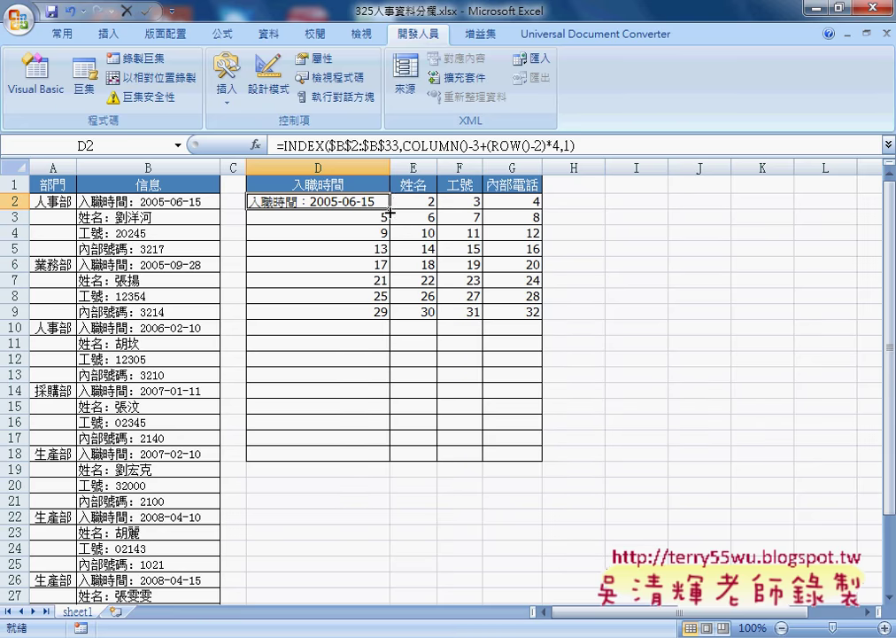
- Fill D2's INDEX formula across to G2 and down to row 9, autofitting columns E–G
drag(390, 209, 546, 206)
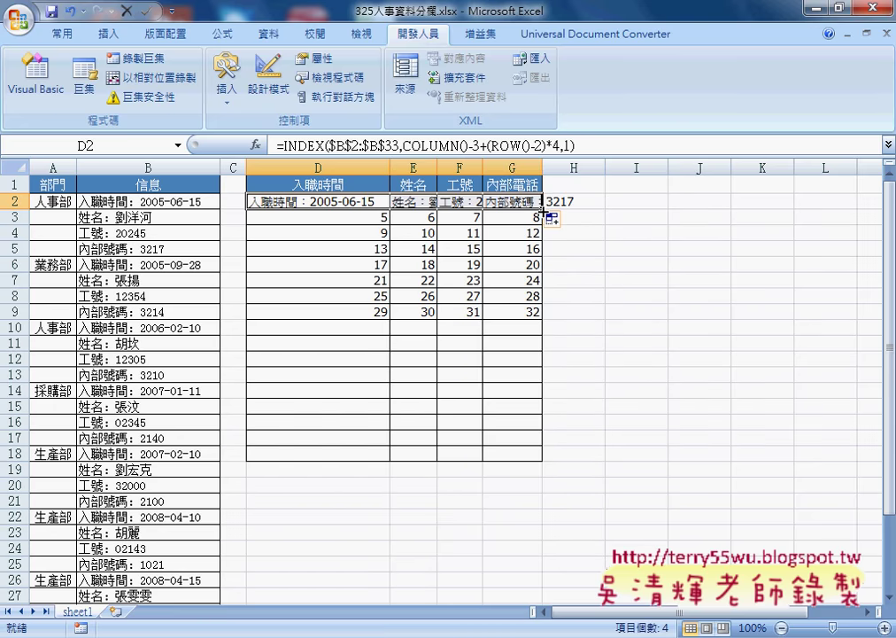
double_click(544, 208)
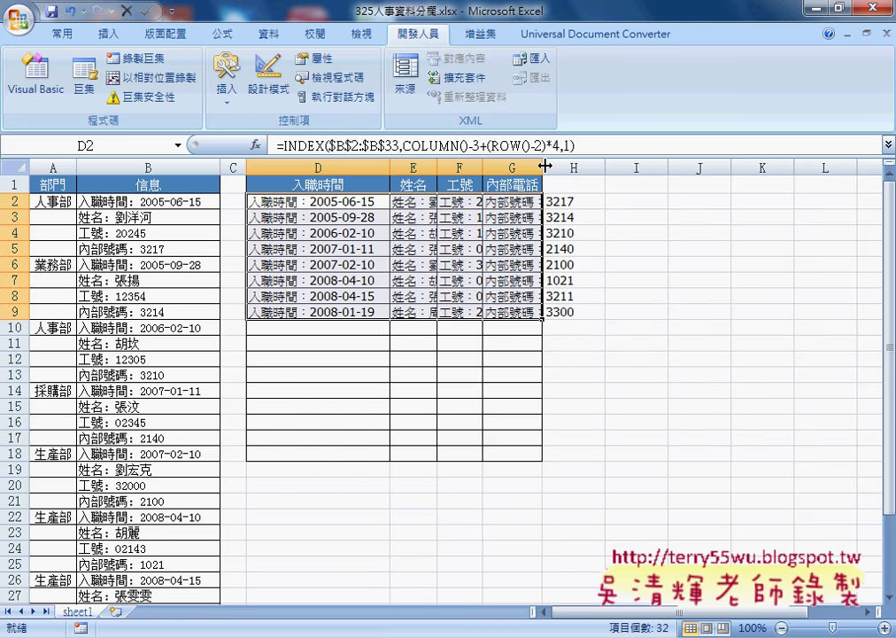
double_click(542, 168)
double_click(483, 168)
double_click(437, 167)
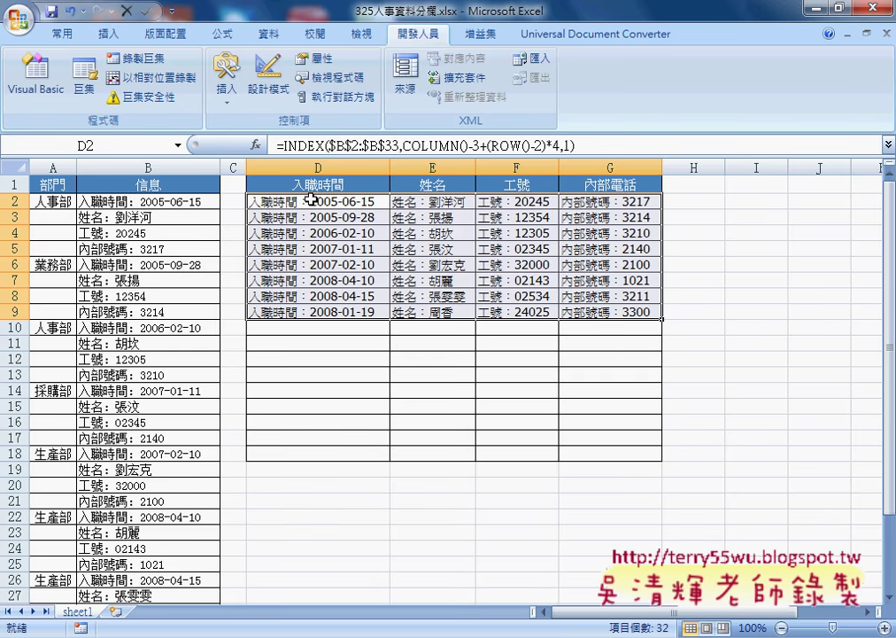
click(366, 203)
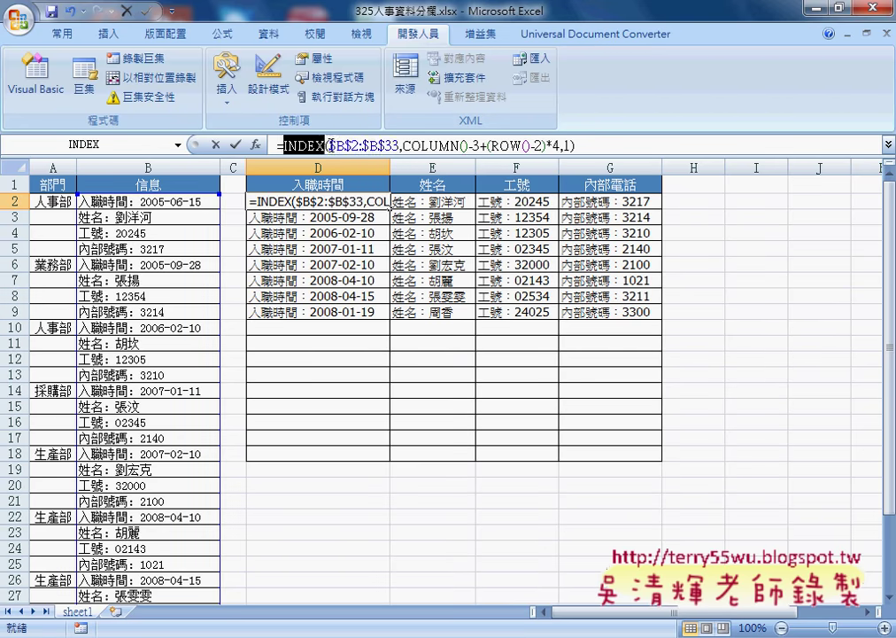
drag(288, 144, 576, 145)
right_click(501, 151)
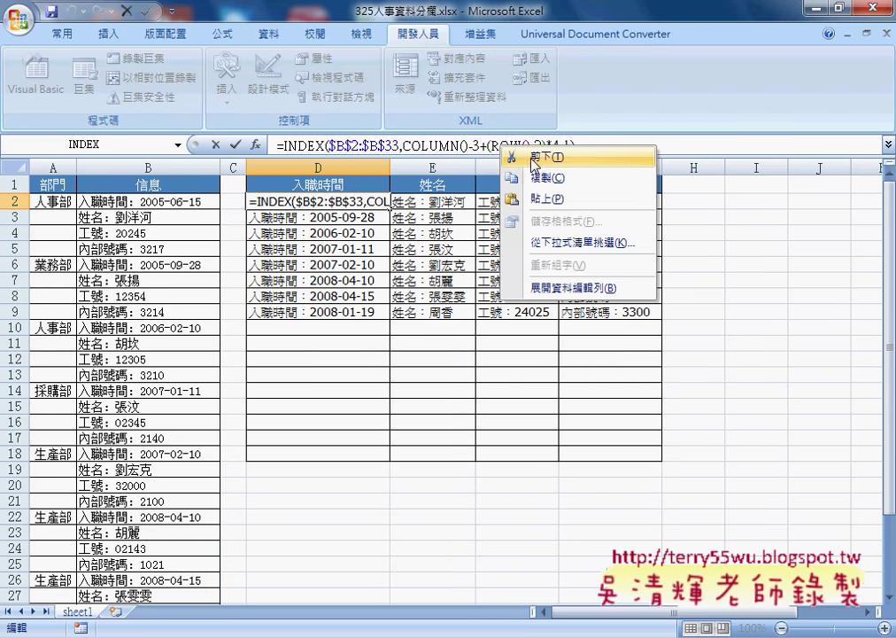
click(531, 157)
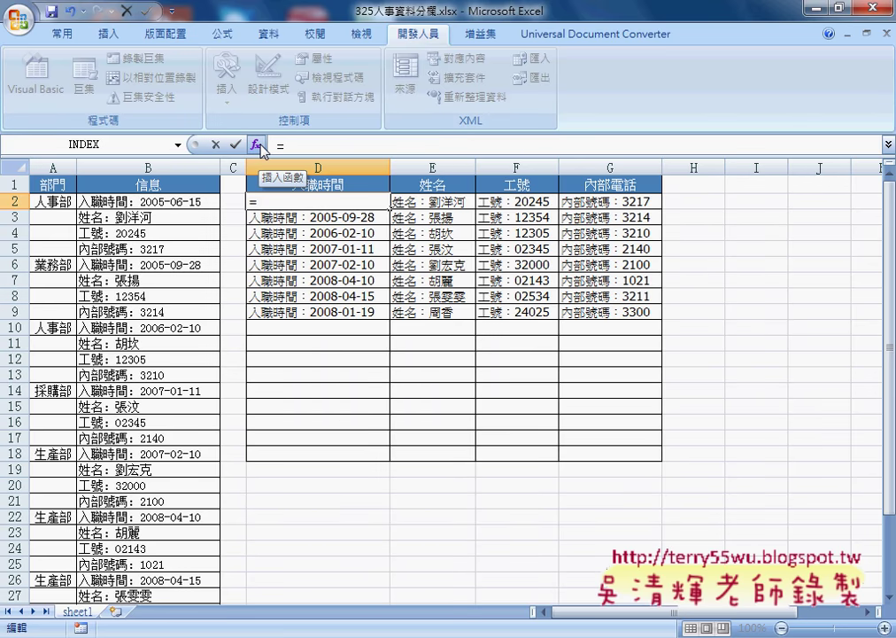
click(259, 145)
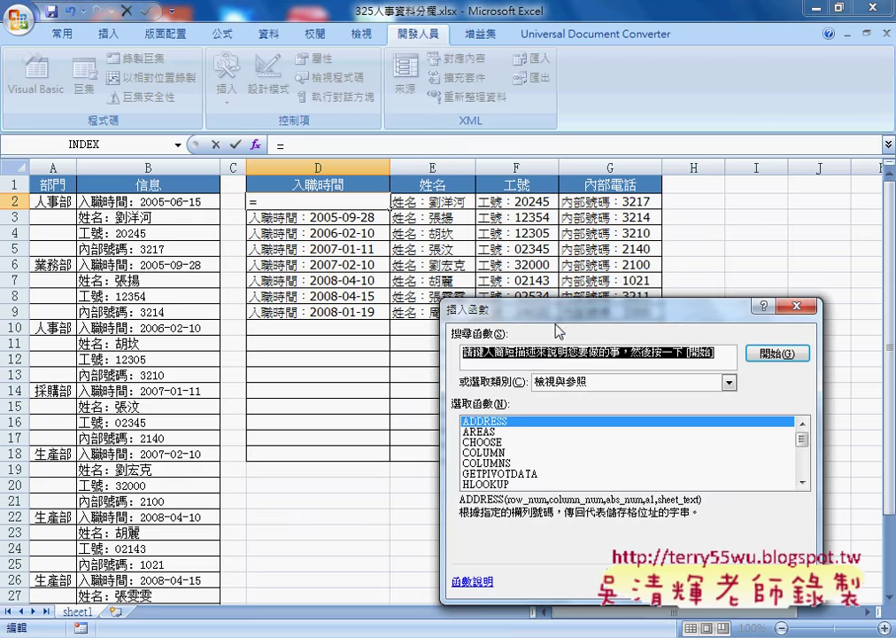
drag(558, 274, 514, 81)
click(549, 178)
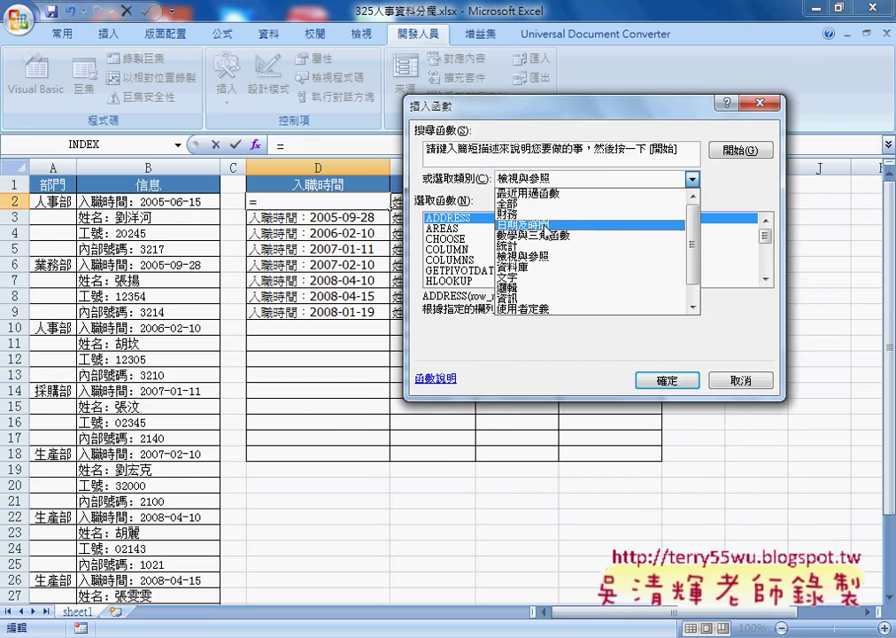
click(509, 277)
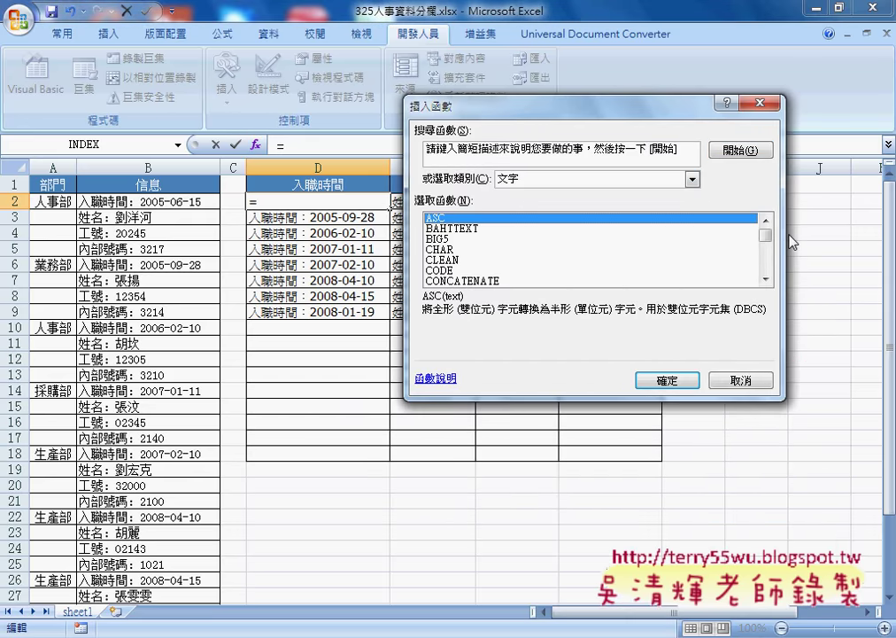
drag(767, 228, 771, 252)
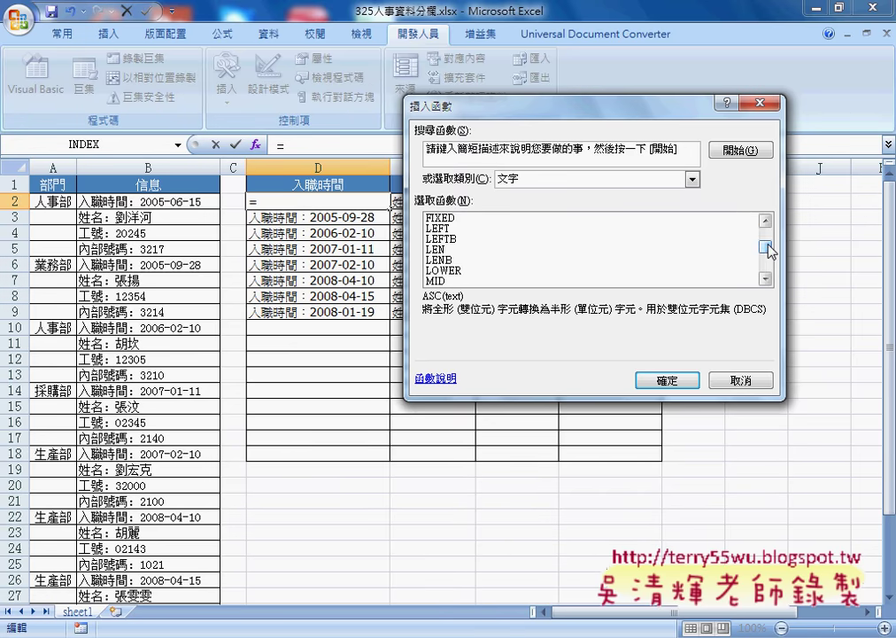
click(767, 221)
click(767, 221)
click(531, 217)
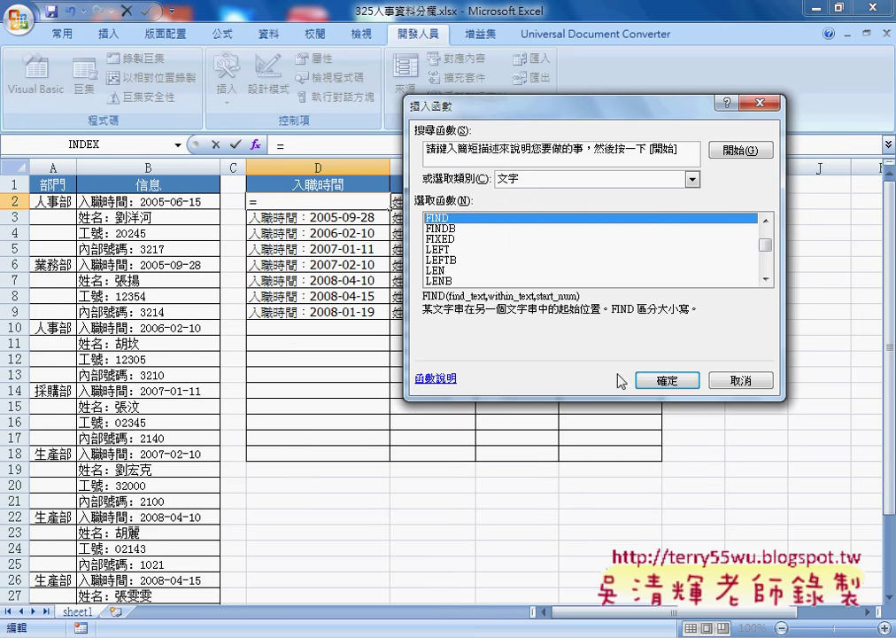
click(667, 380)
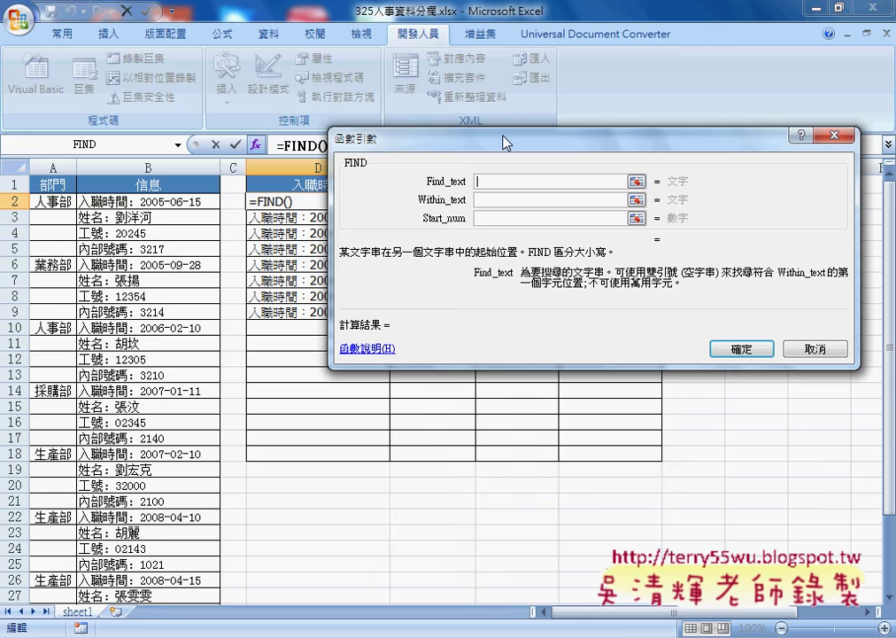
drag(390, 140, 459, 161)
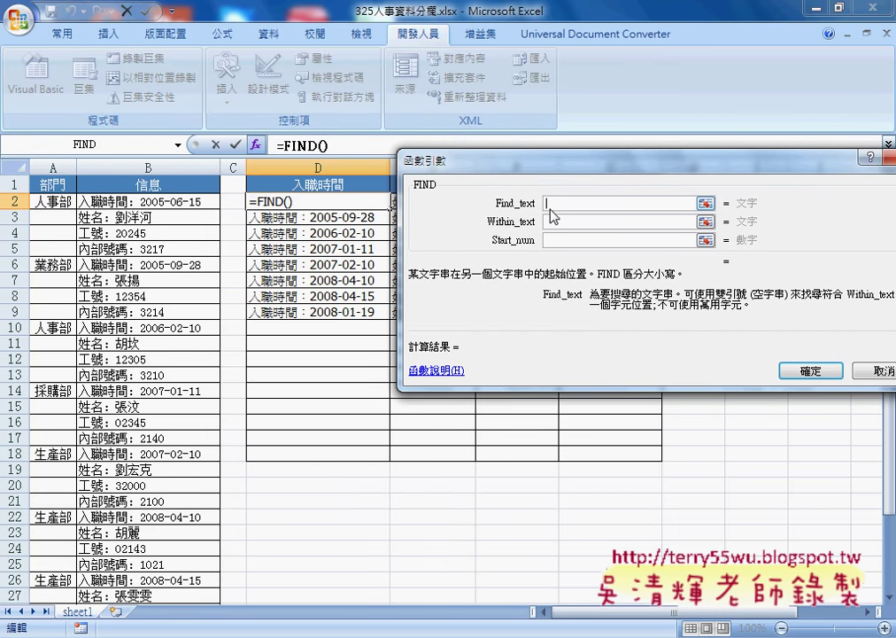
key(Escape)
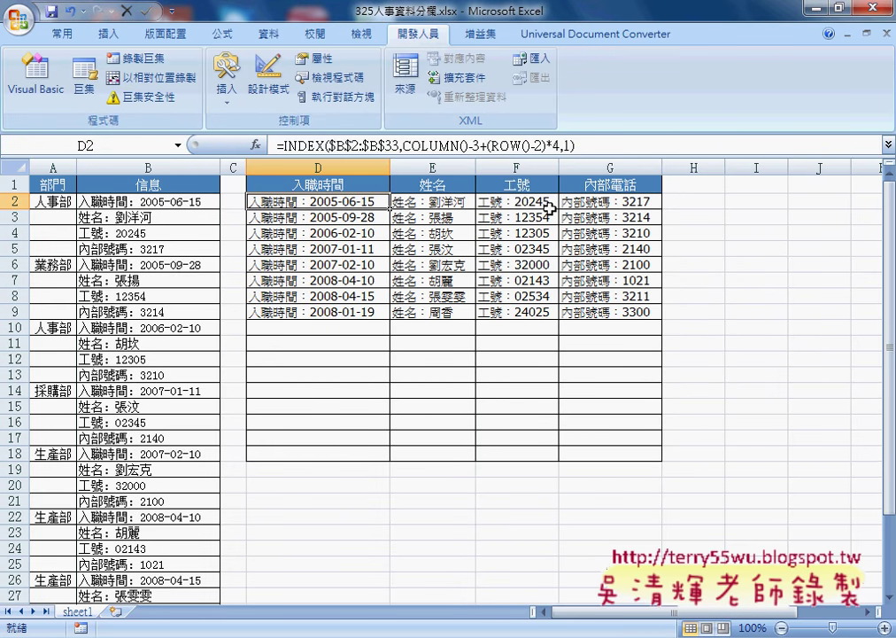
key(F2)
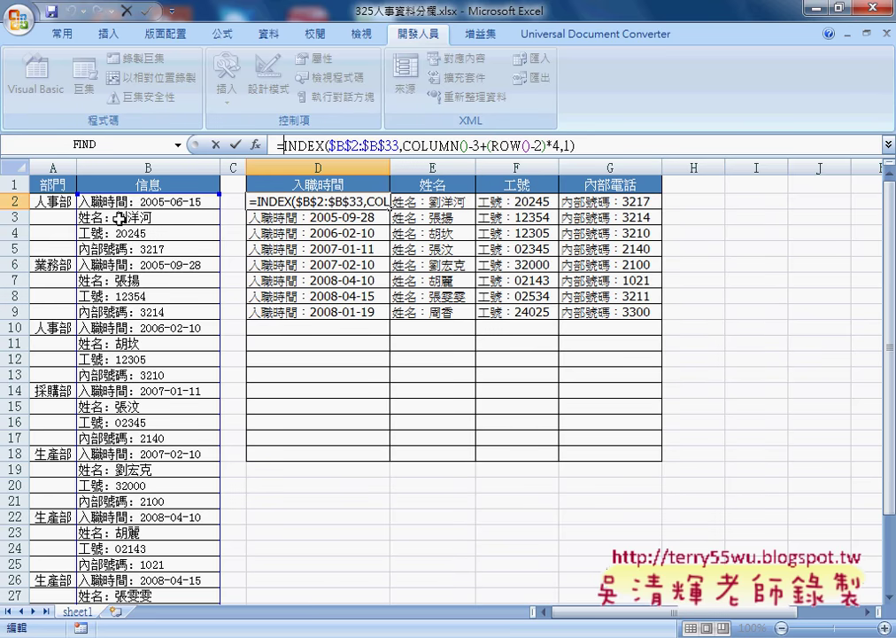
- Keep D2's INDEX formula and inspect the full-width colon in B3's text
key(ctrl+Return)
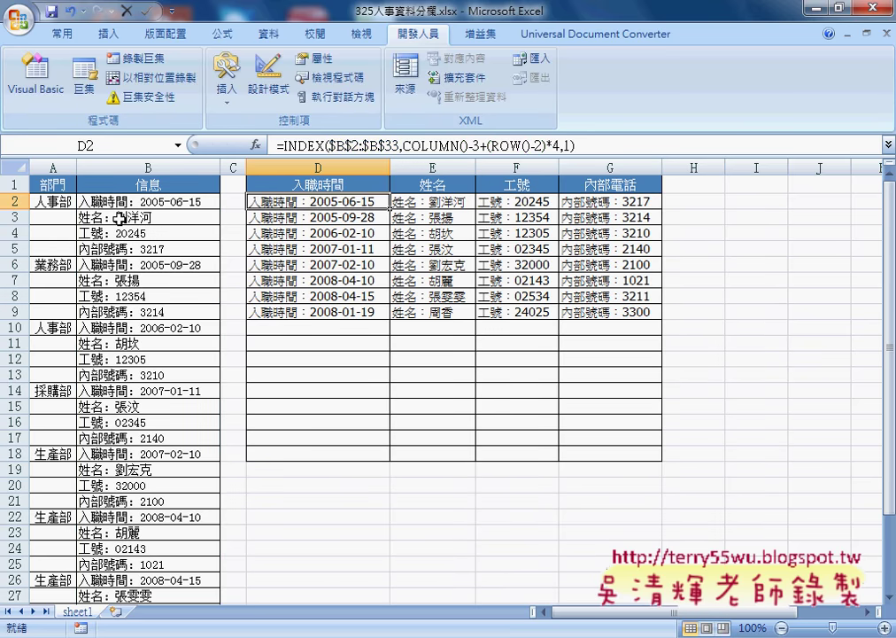
click(119, 218)
double_click(312, 146)
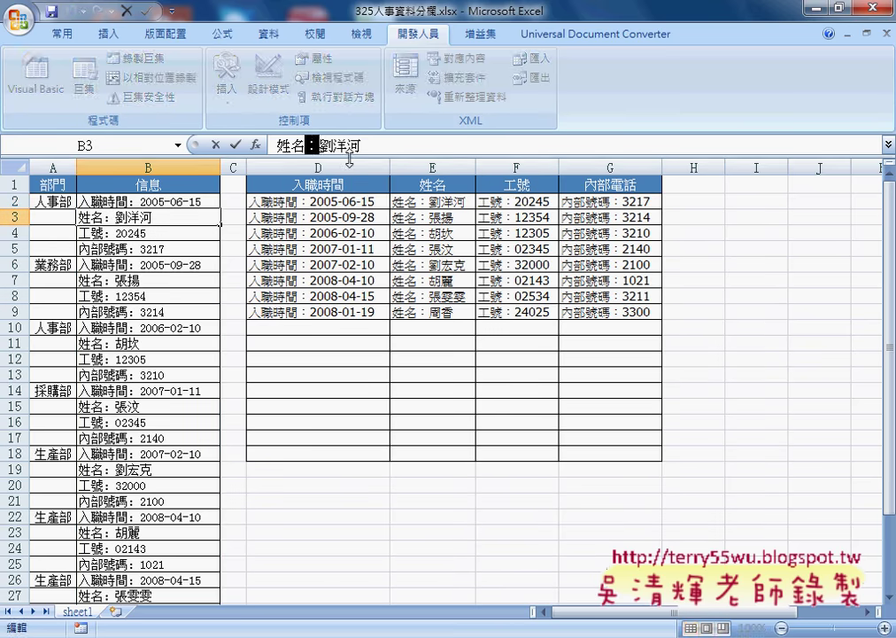
key(Escape)
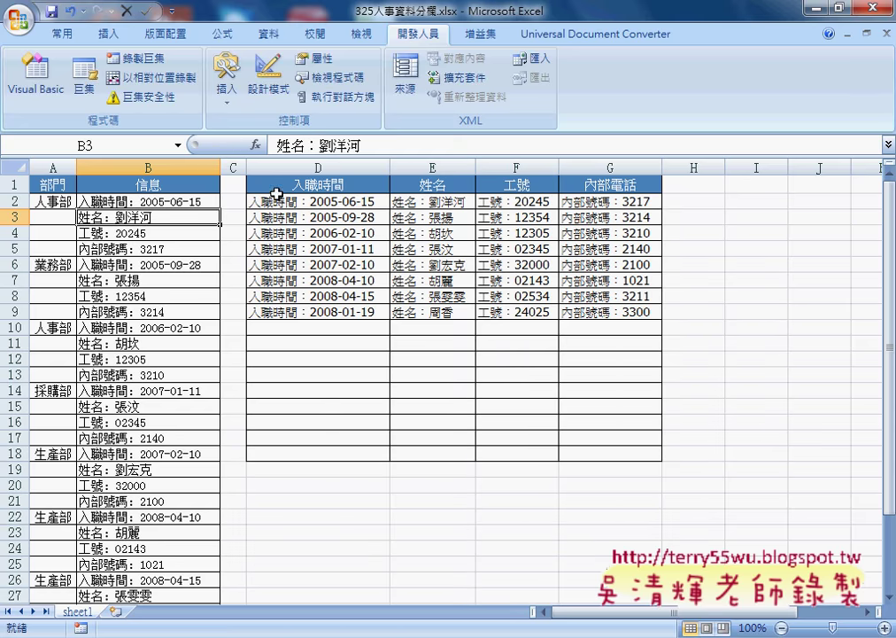
- Cut the INDEX formula text out of D2
click(276, 193)
triple_click(610, 147)
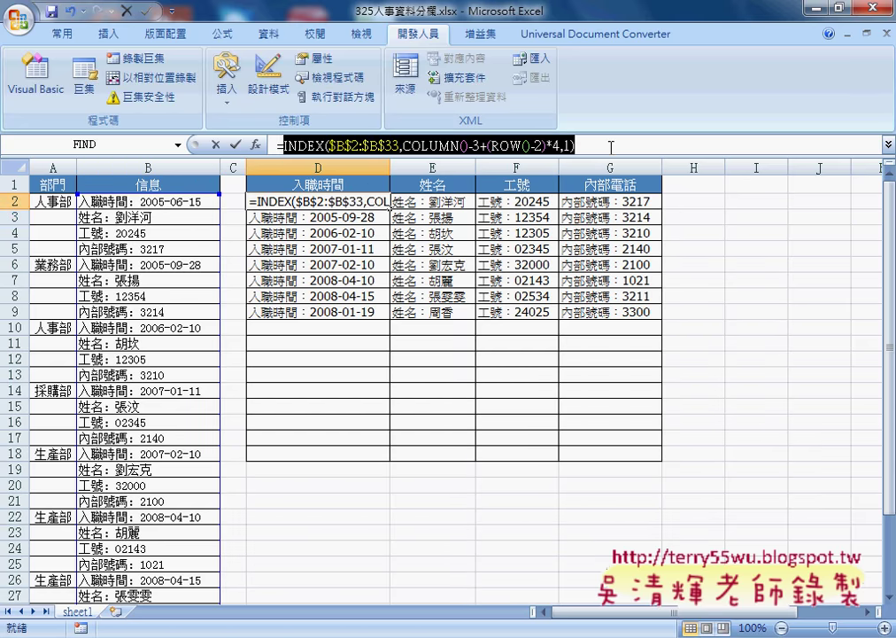
right_click(538, 147)
click(576, 152)
- Start a FIND formula in D2 with Find_text set to "："
click(255, 143)
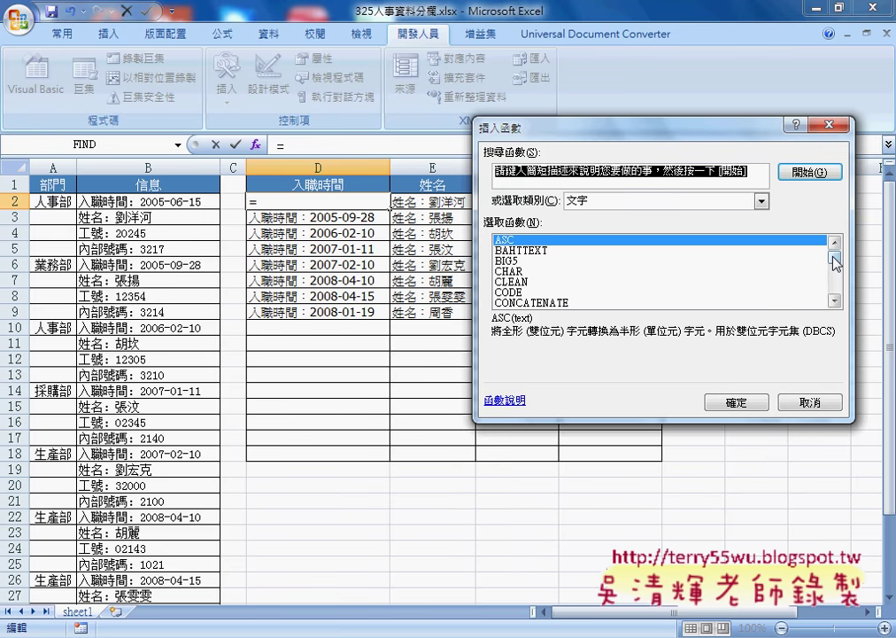
mouse_move(836, 262)
mouse_down()
mouse_move(838, 280)
mouse_move(836, 265)
mouse_up()
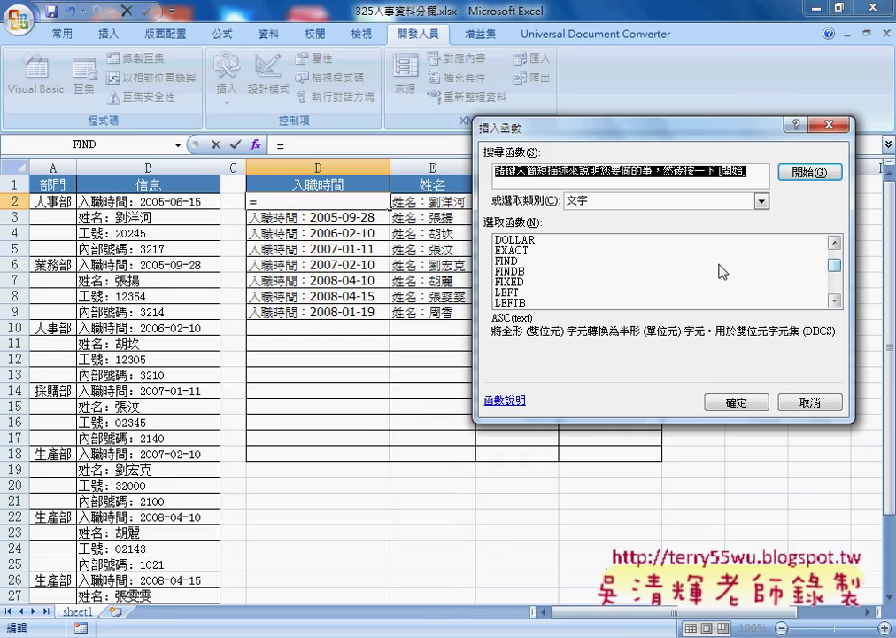
double_click(506, 261)
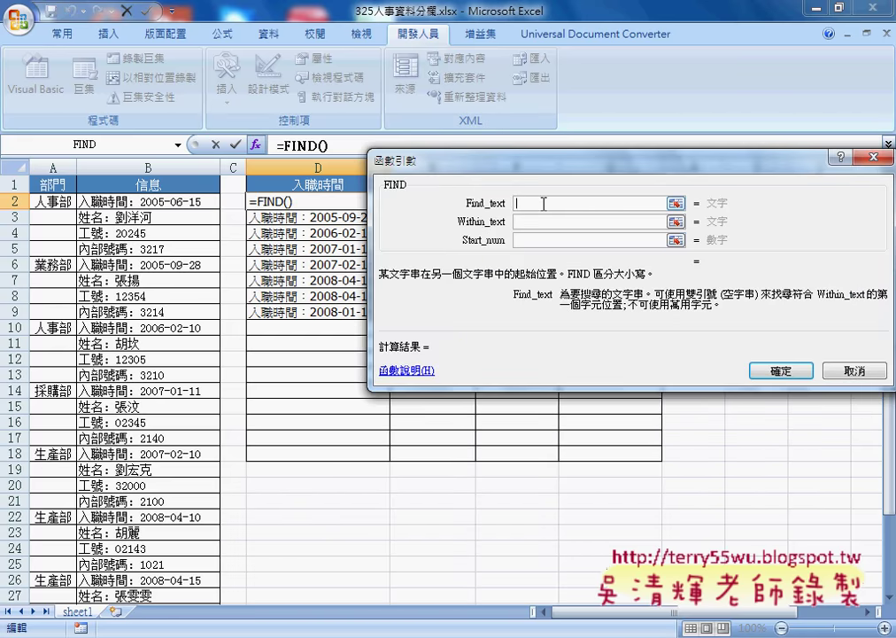
text(")
text(：)
key(Down)
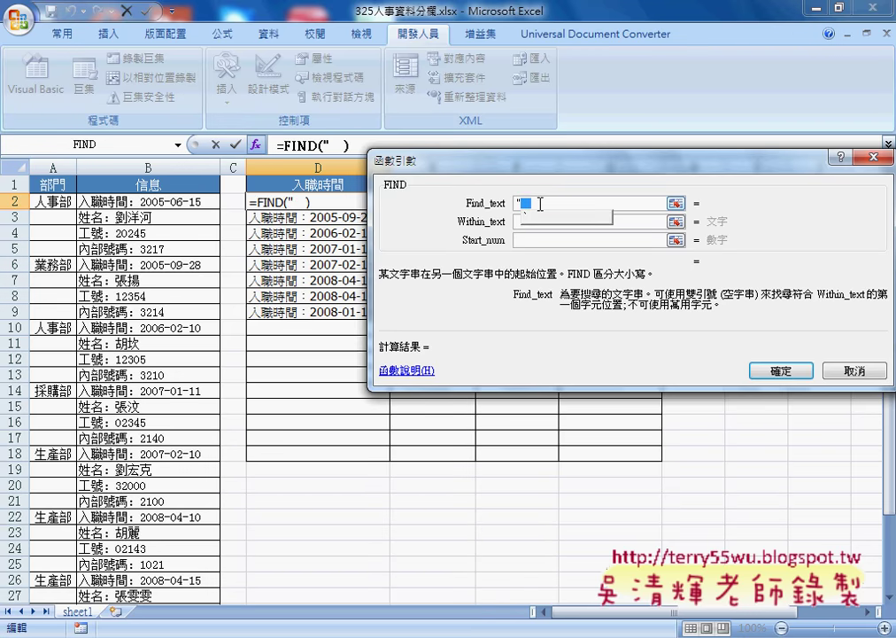
key(Return)
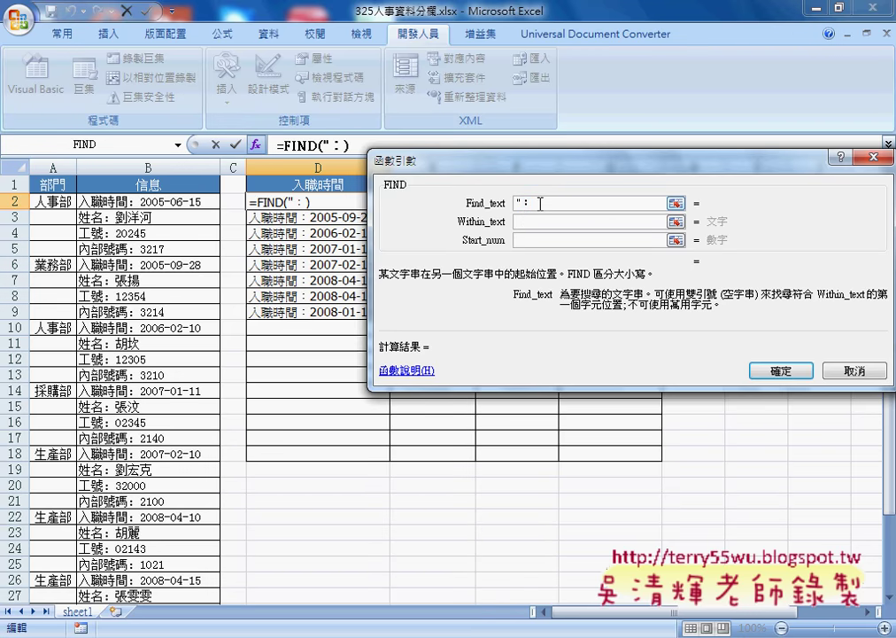
text(")
key(Tab)
- Paste the INDEX lookup as FIND's Within_text and confirm, returning 5
key(ctrl+v)
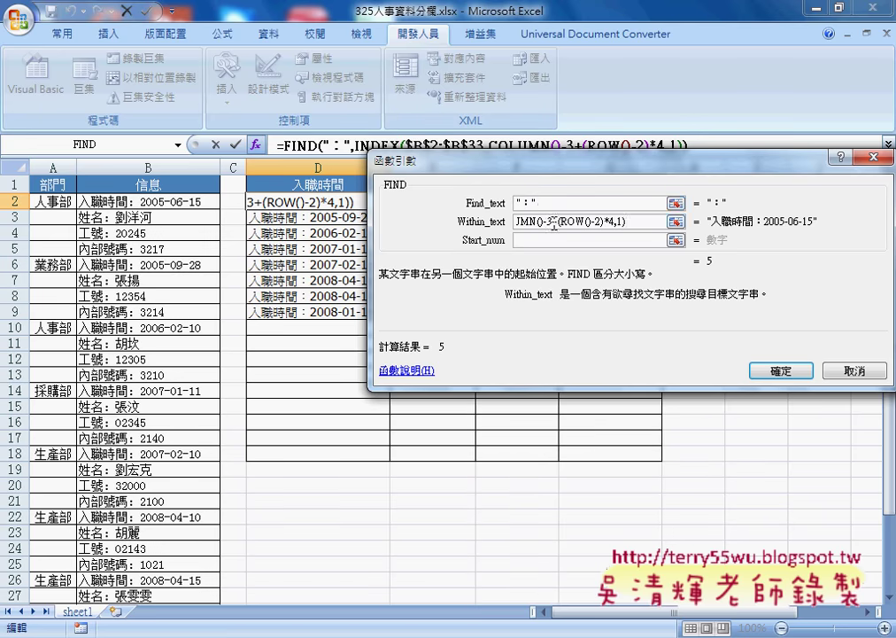
double_click(526, 204)
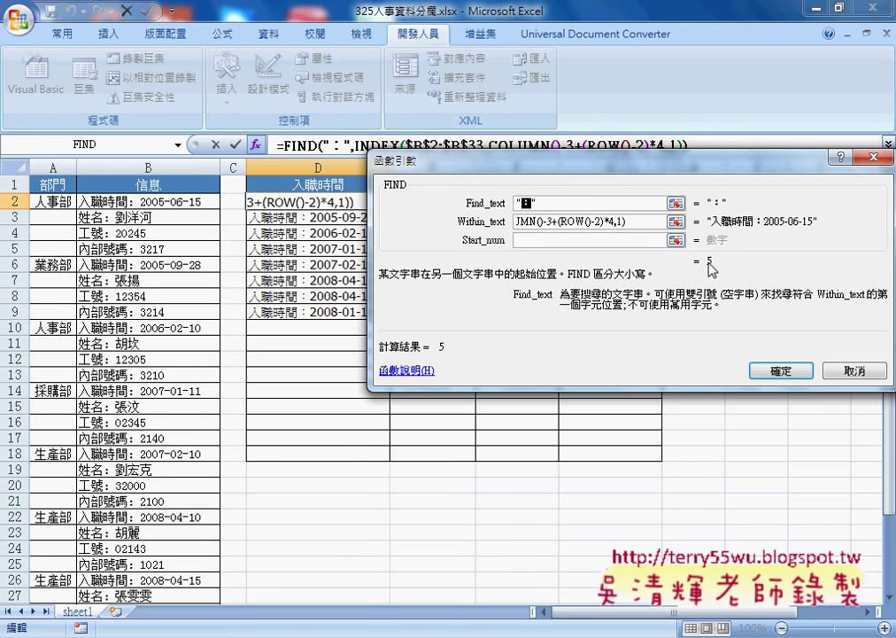
click(578, 221)
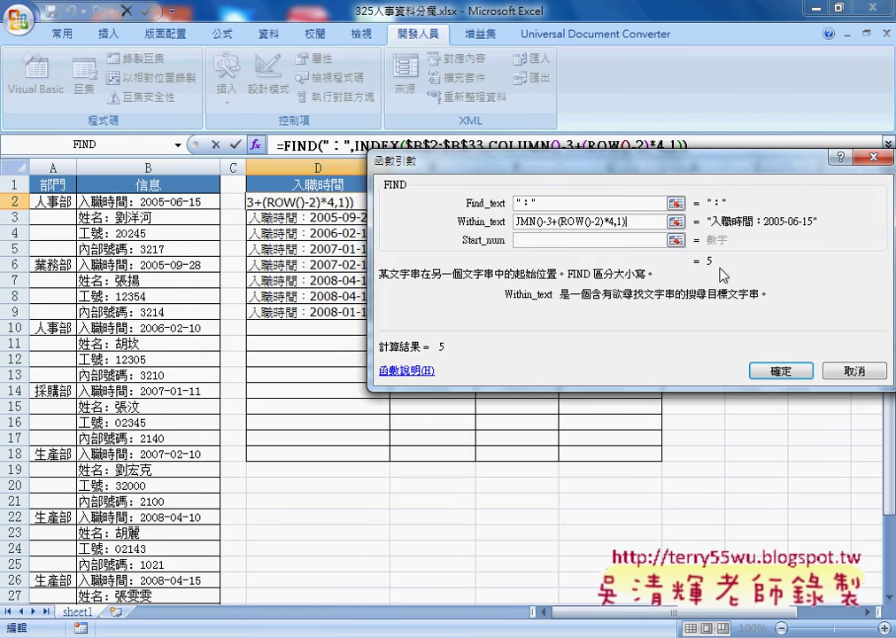
click(783, 372)
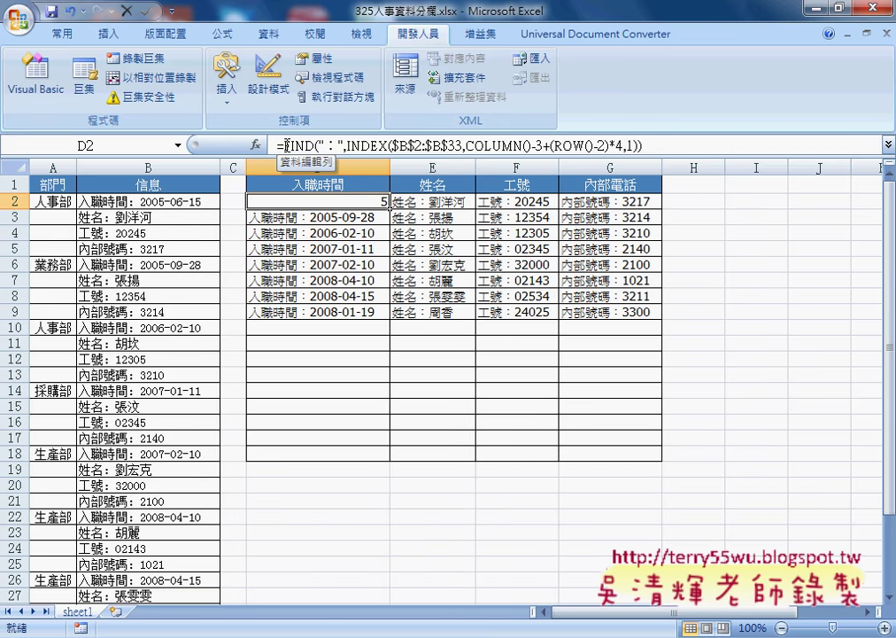
- Cut the FIND formula out of D2
drag(283, 144, 481, 141)
key(shift+End)
right_click(531, 145)
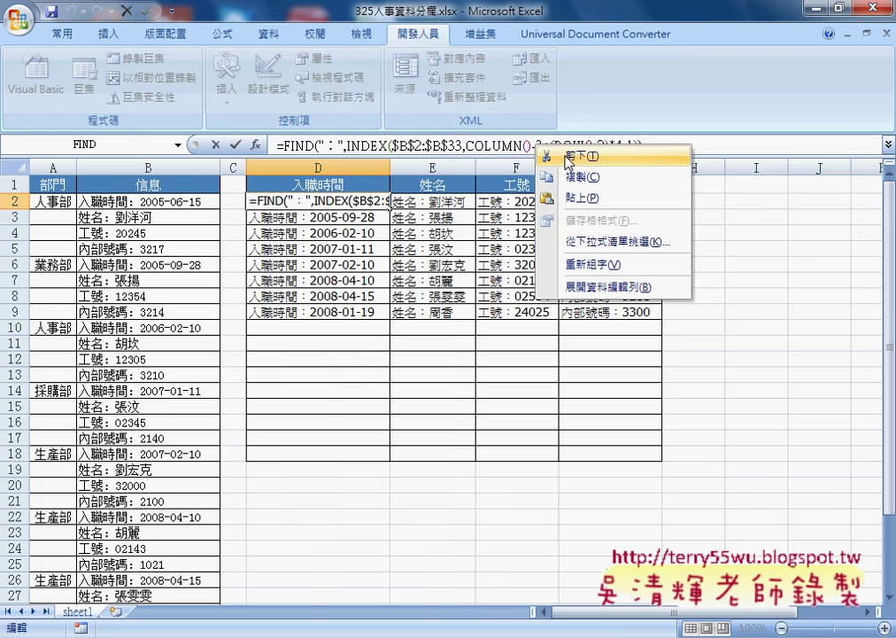
key(t)
- Insert the MID text function into D2
click(255, 143)
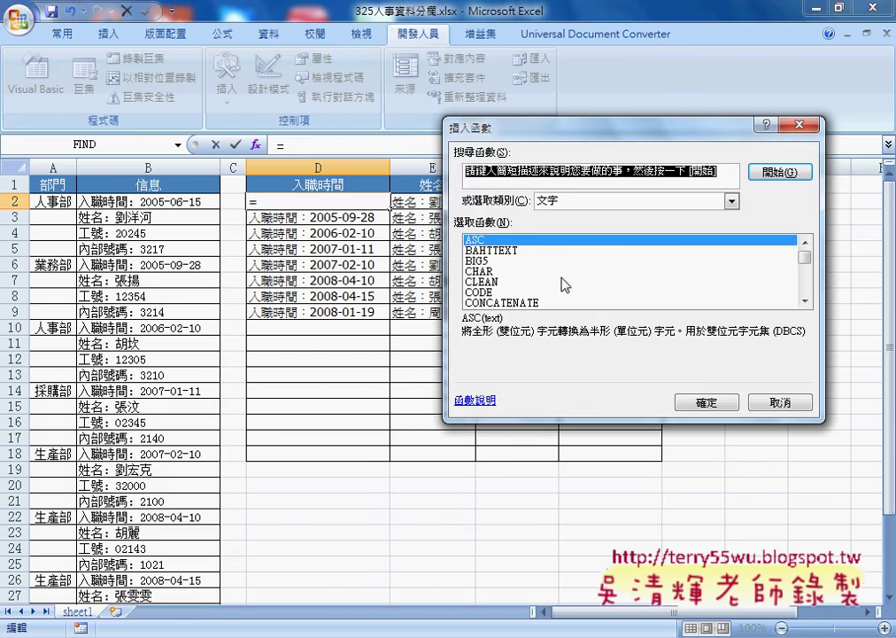
click(805, 301)
click(805, 301)
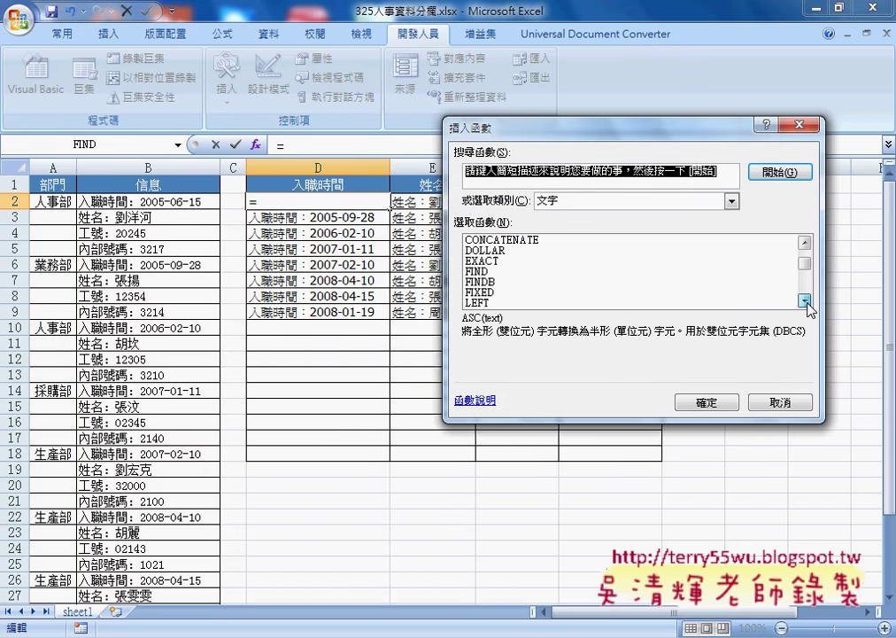
click(805, 301)
click(805, 301)
click(805, 301)
click(805, 301)
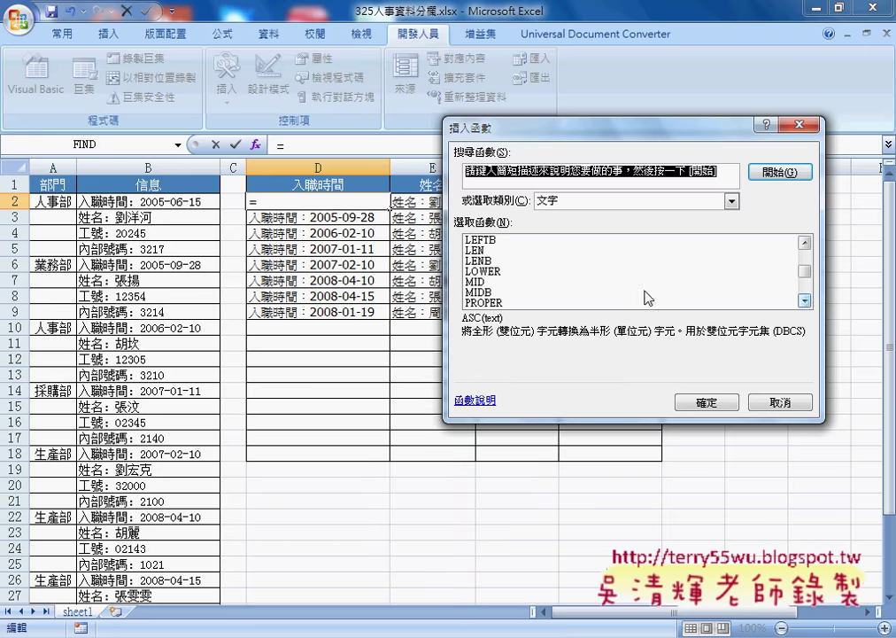
double_click(559, 281)
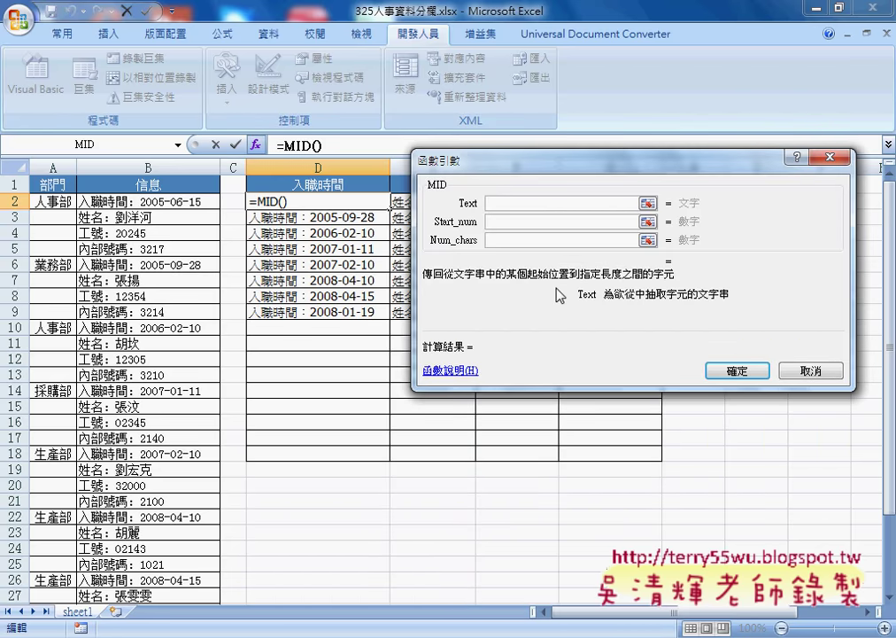
- Paste the FIND formula as MID's Start_num and the INDEX lookup as its Text
click(512, 223)
right_click(513, 223)
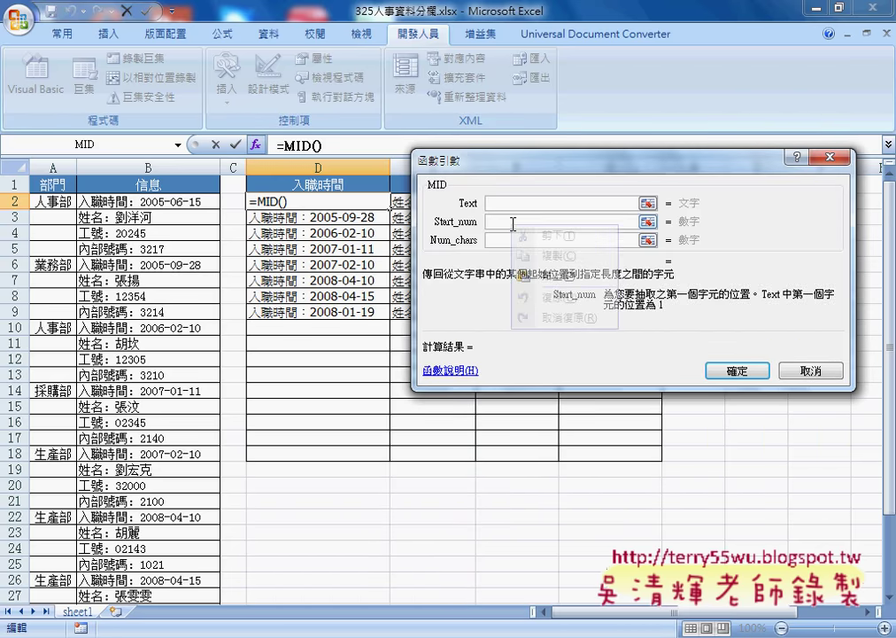
click(540, 276)
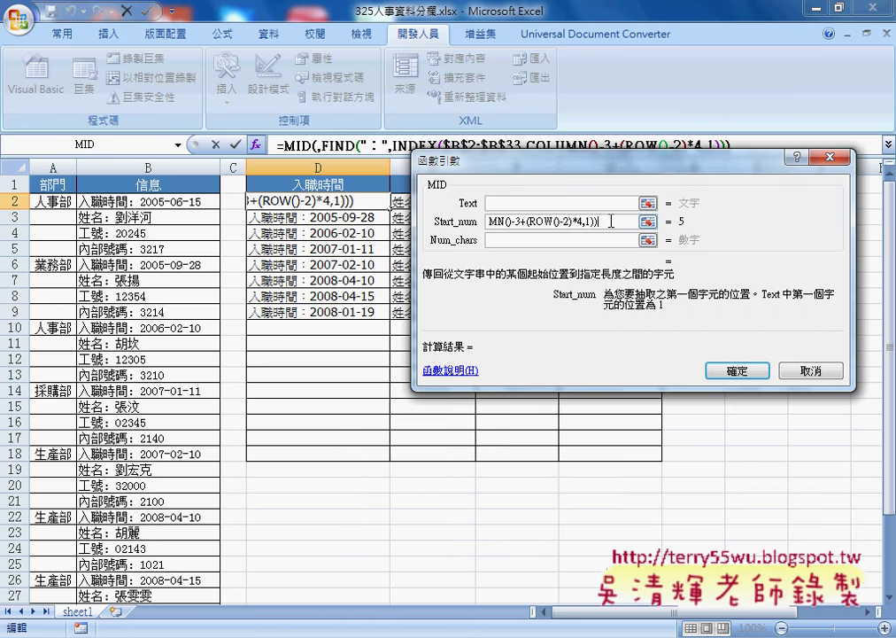
mouse_move(611, 221)
mouse_down()
mouse_move(489, 221)
mouse_move(629, 223)
mouse_up()
click(538, 222)
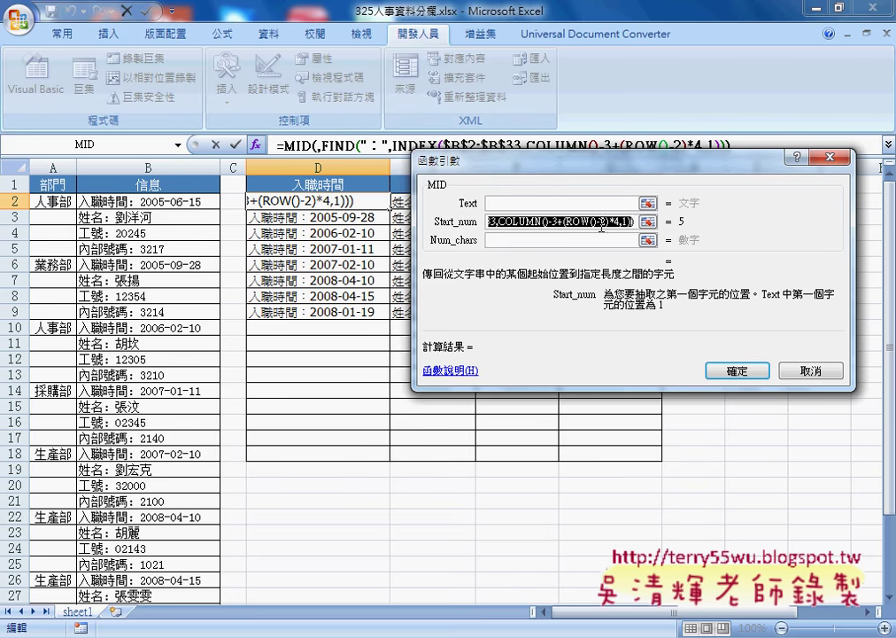
right_click(601, 227)
click(642, 256)
click(576, 205)
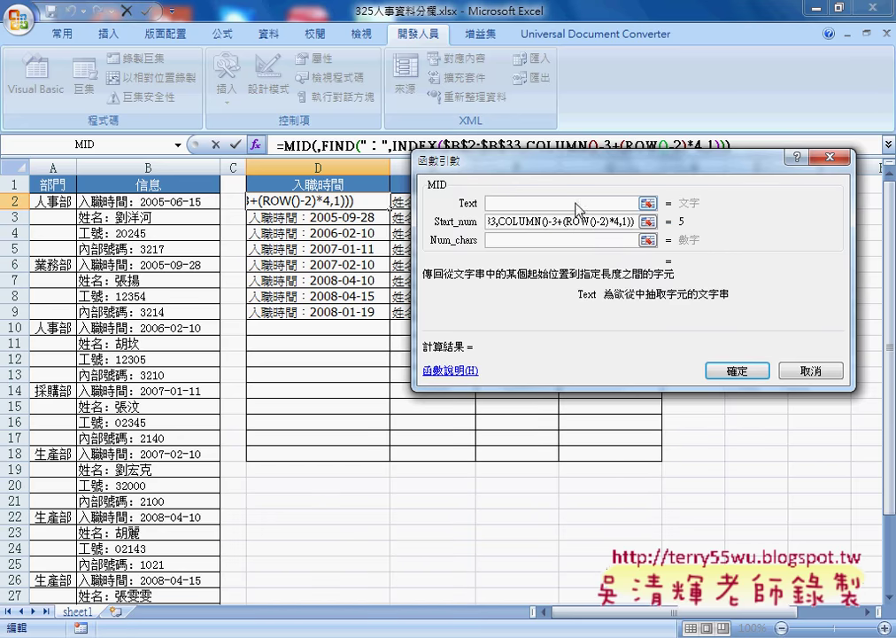
right_click(576, 206)
click(594, 256)
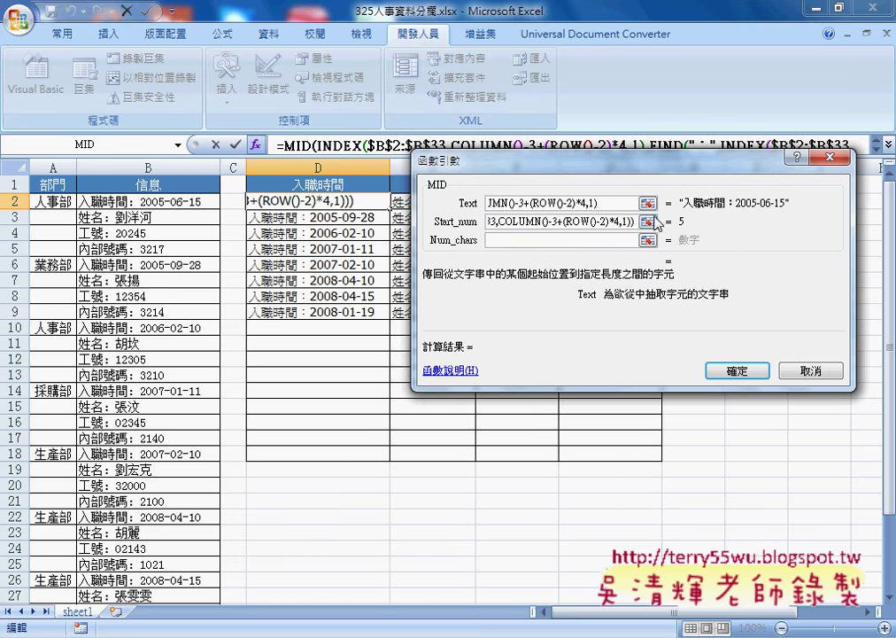
- Set the MID formula's character count to 99 and append +1 to its FIND start position
drag(634, 205, 524, 209)
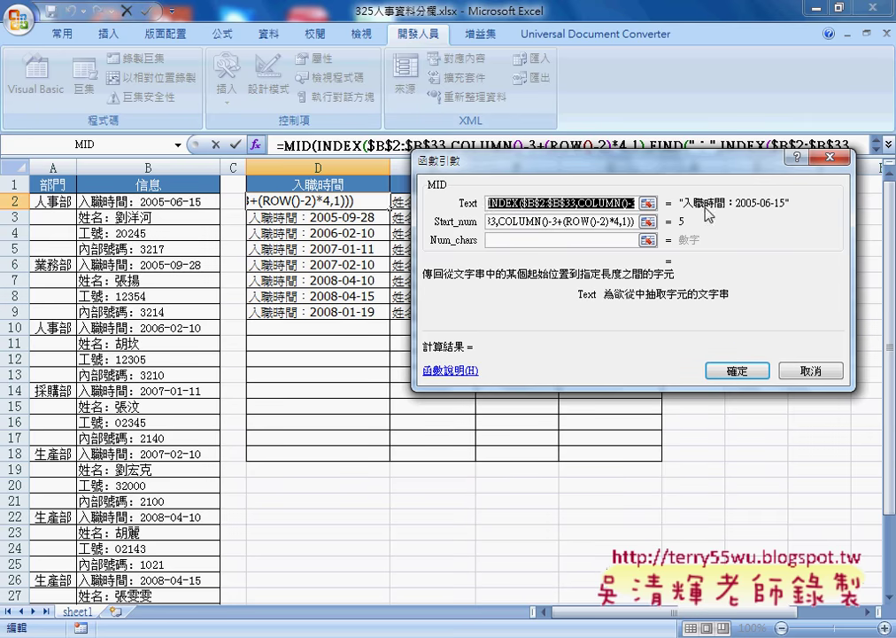
click(597, 227)
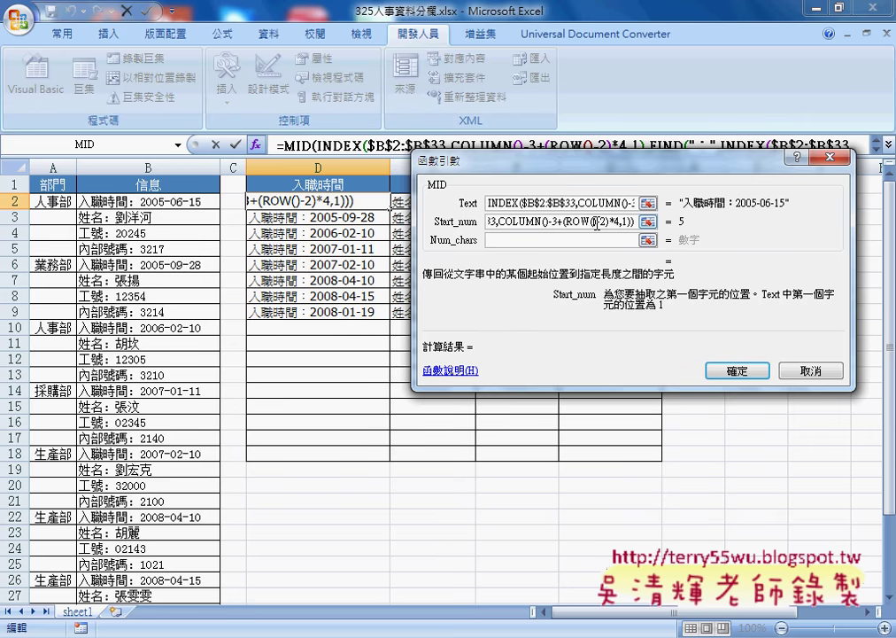
click(571, 240)
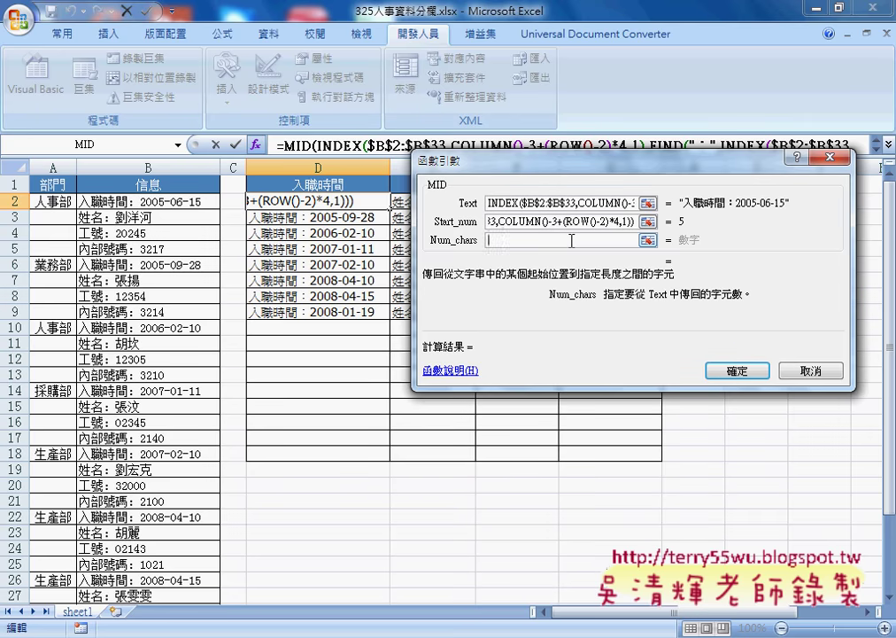
text(99)
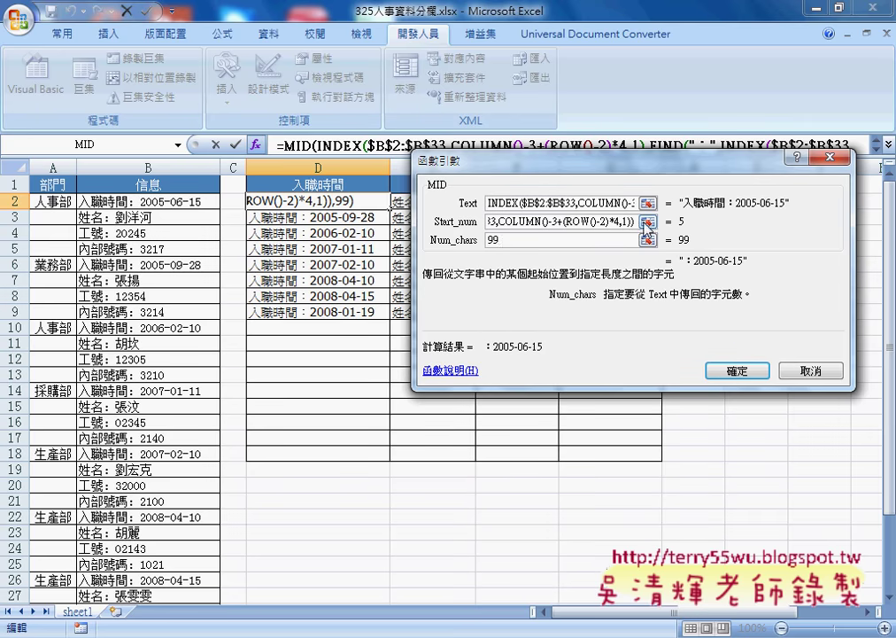
click(622, 221)
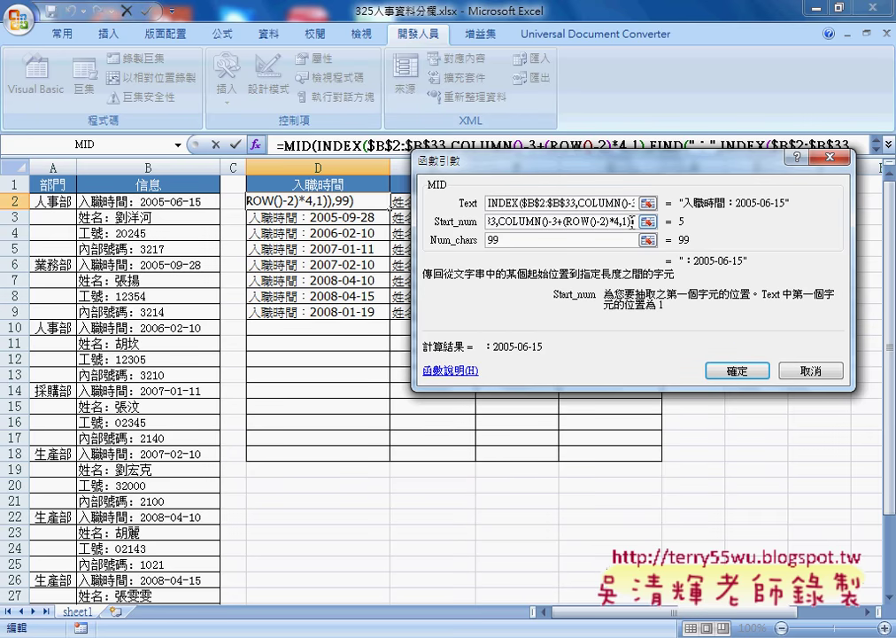
text(+)
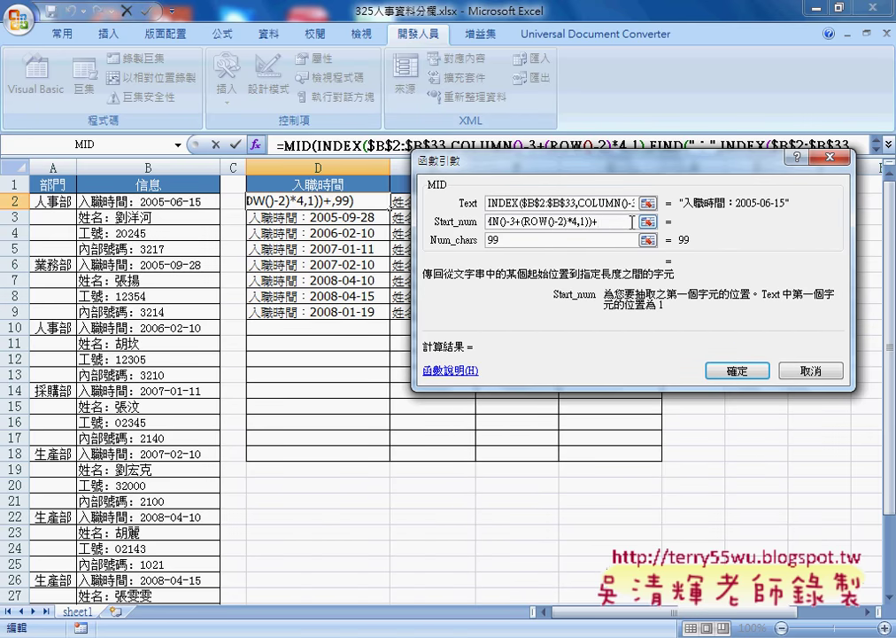
text(1)
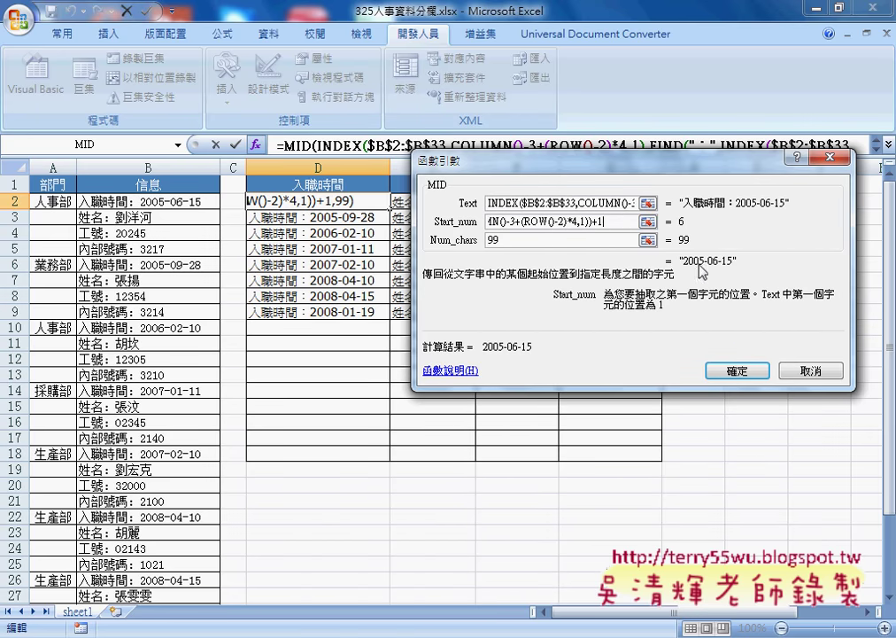
- Commit D2's MID formula with start FIND(...)+1 and 99 characters, showing 2005-06-15
click(601, 241)
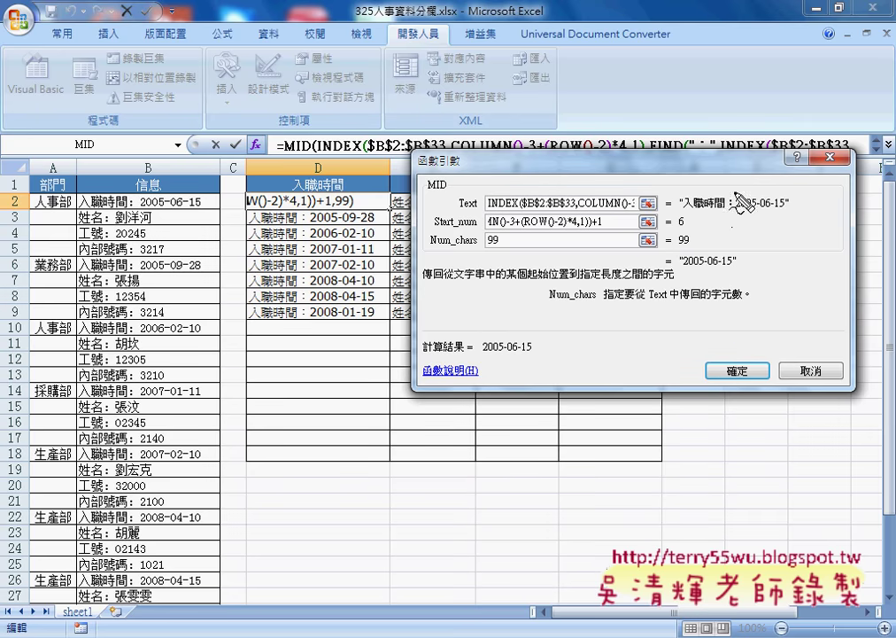
mouse_move(737, 197)
mouse_down()
mouse_move(848, 202)
mouse_move(791, 237)
mouse_move(815, 240)
mouse_up()
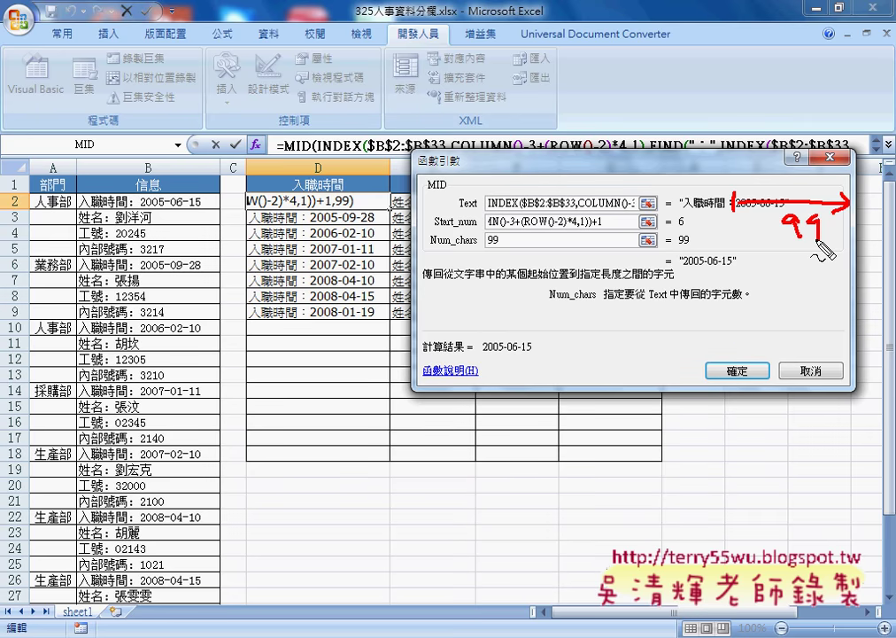
key(Escape)
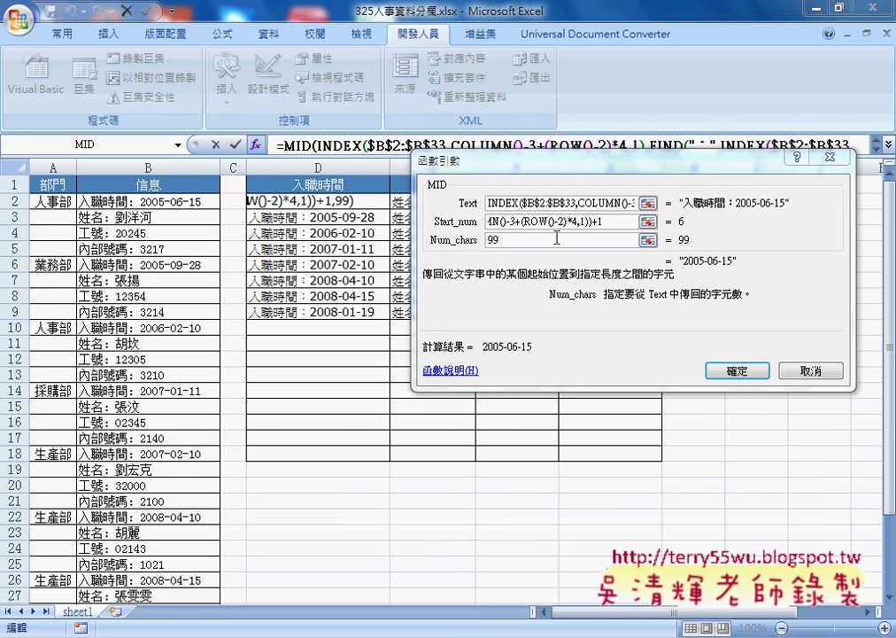
click(474, 225)
drag(492, 221, 512, 223)
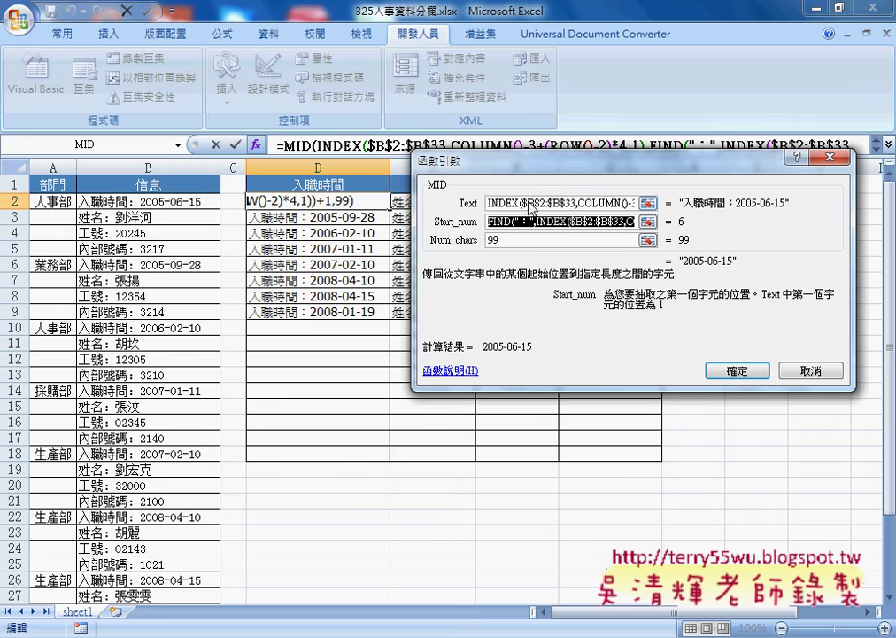
click(530, 203)
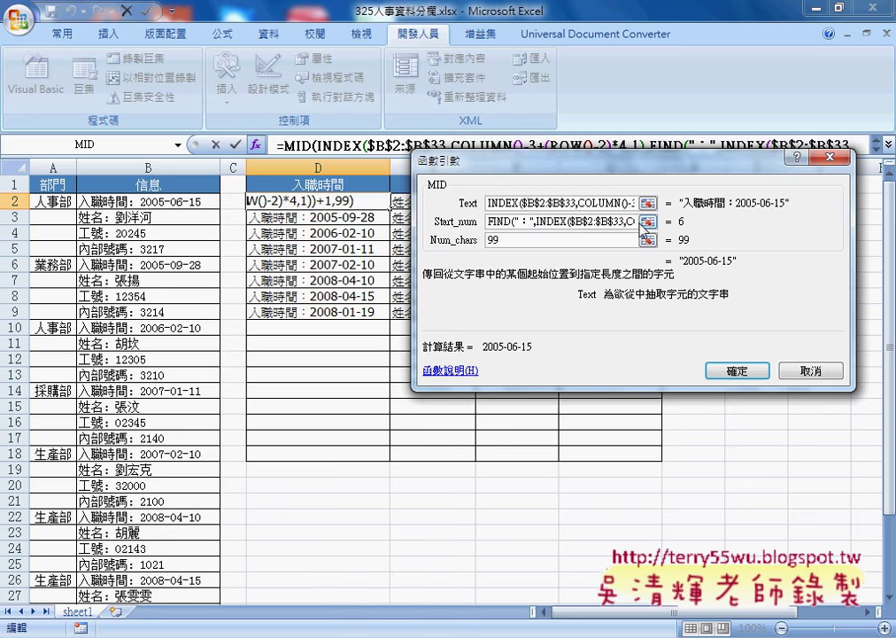
click(607, 228)
key(End)
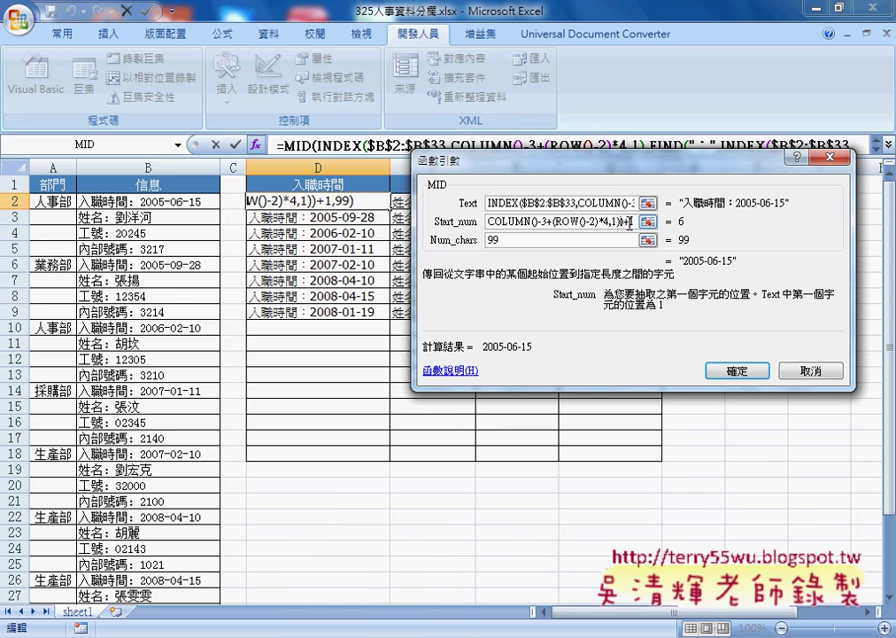
double_click(492, 241)
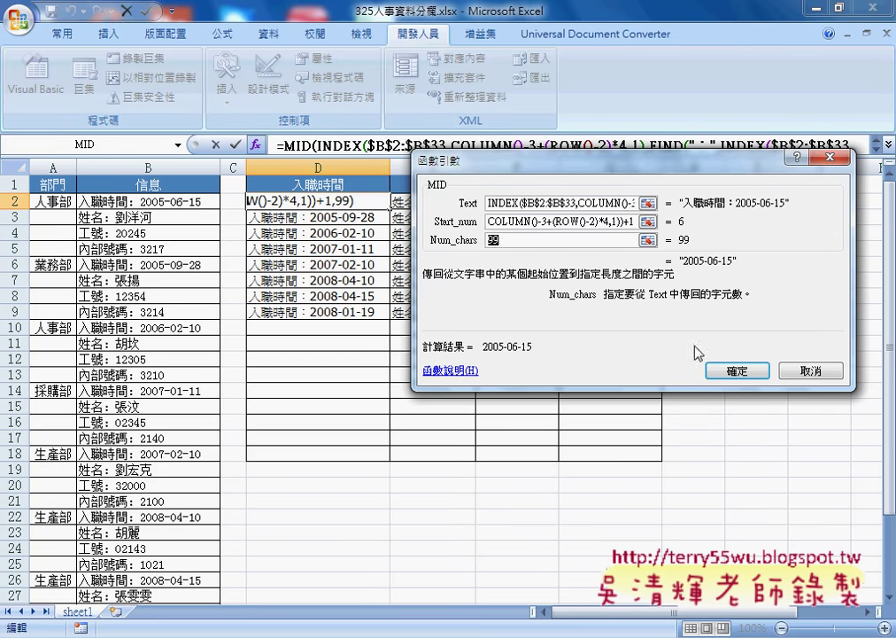
click(751, 371)
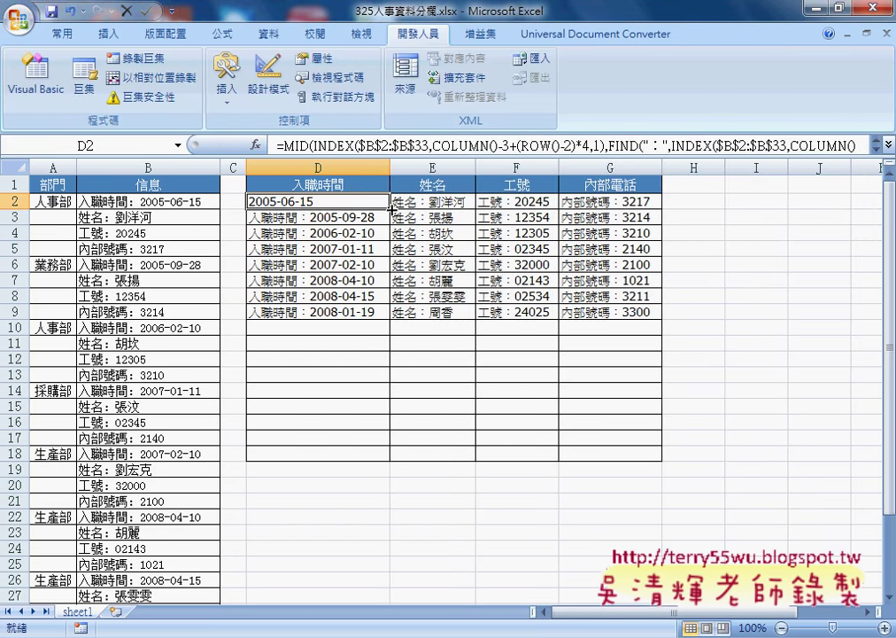
- Fill the MID formula from D2 across to G2, then select D2:G2 to extend down to row 9
drag(389, 209, 660, 205)
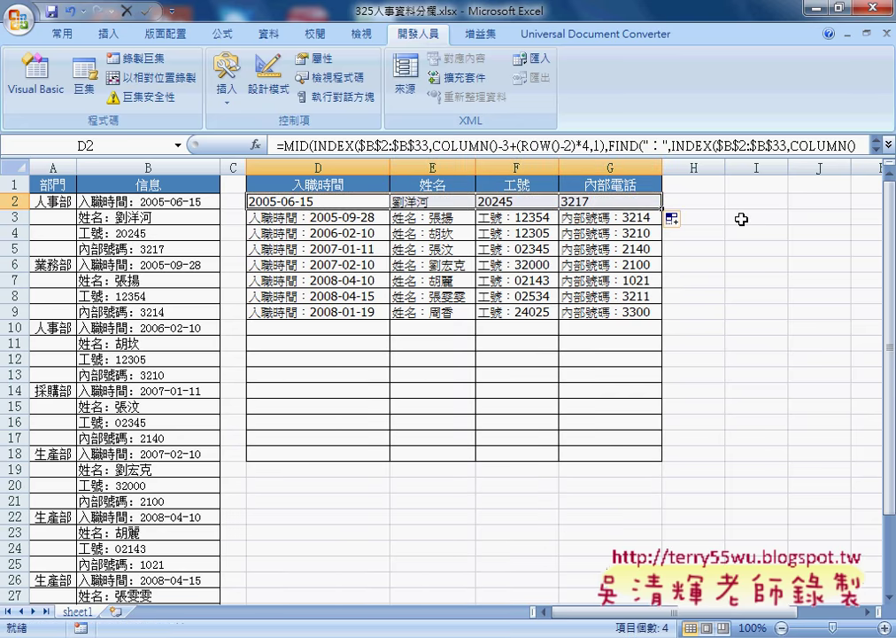
click(673, 204)
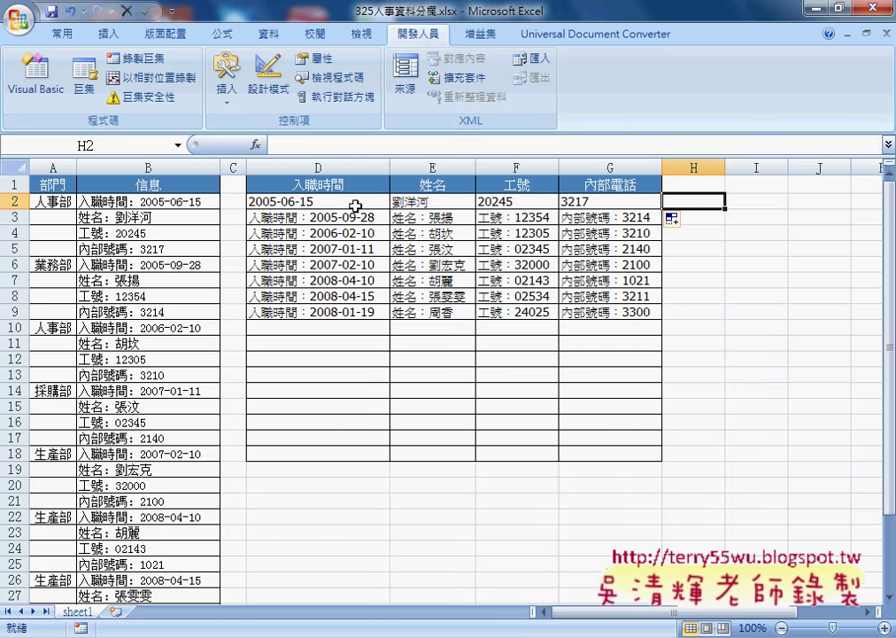
click(377, 206)
mouse_move(377, 206)
mouse_down()
mouse_move(661, 209)
mouse_move(674, 326)
mouse_up()
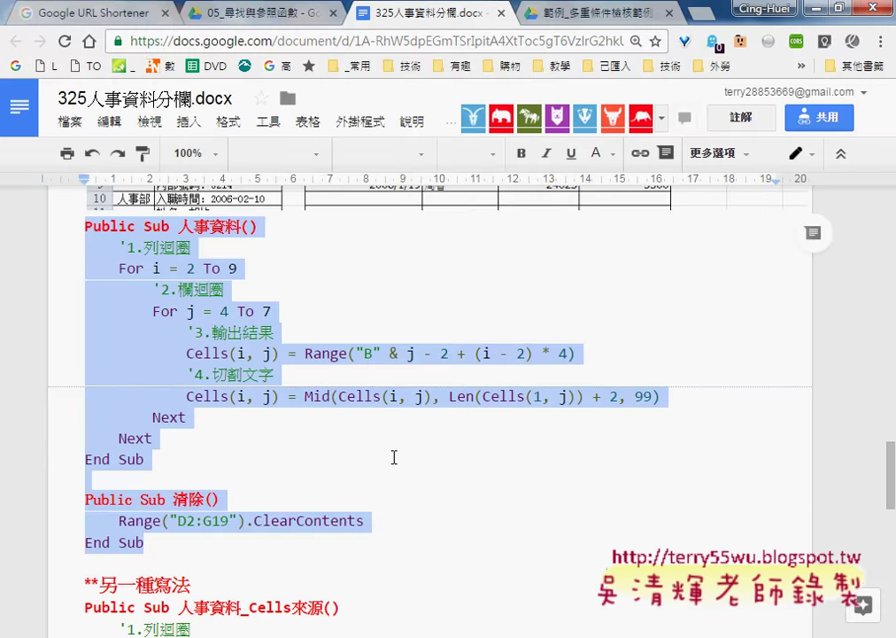
- Scroll the Google Docs notes to the REPLACE/LEN formula and highlight its lines
scroll(391, 458, up, 5)
scroll(390, 457, up, 10)
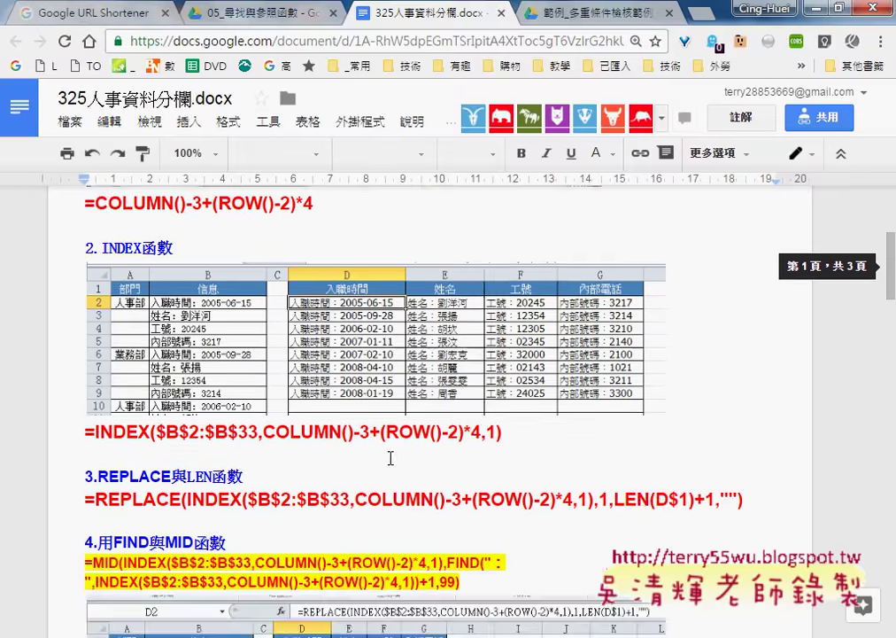
scroll(381, 452, up, 5)
scroll(366, 445, down, 3)
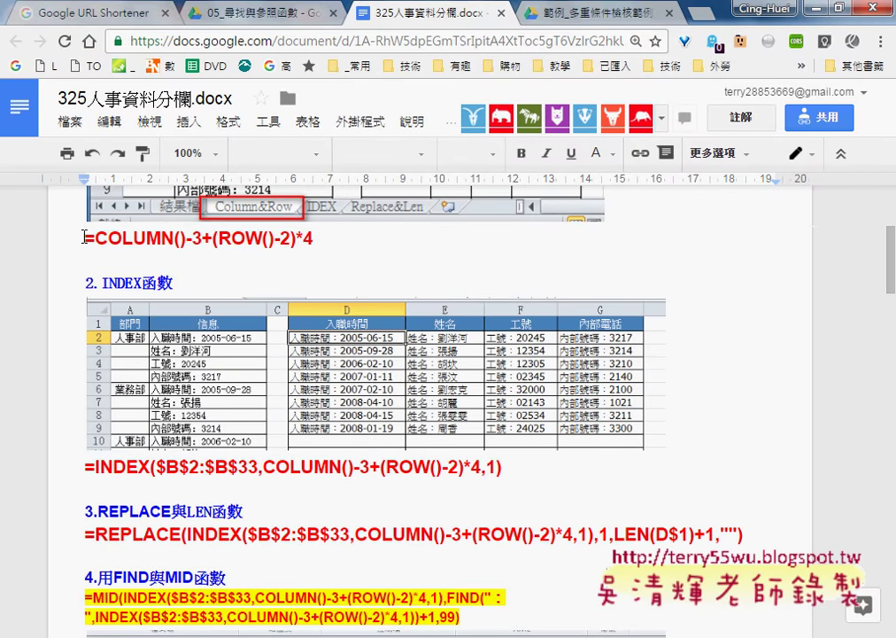
drag(83, 238, 336, 245)
scroll(146, 434, down, 2)
scroll(146, 434, down, 2)
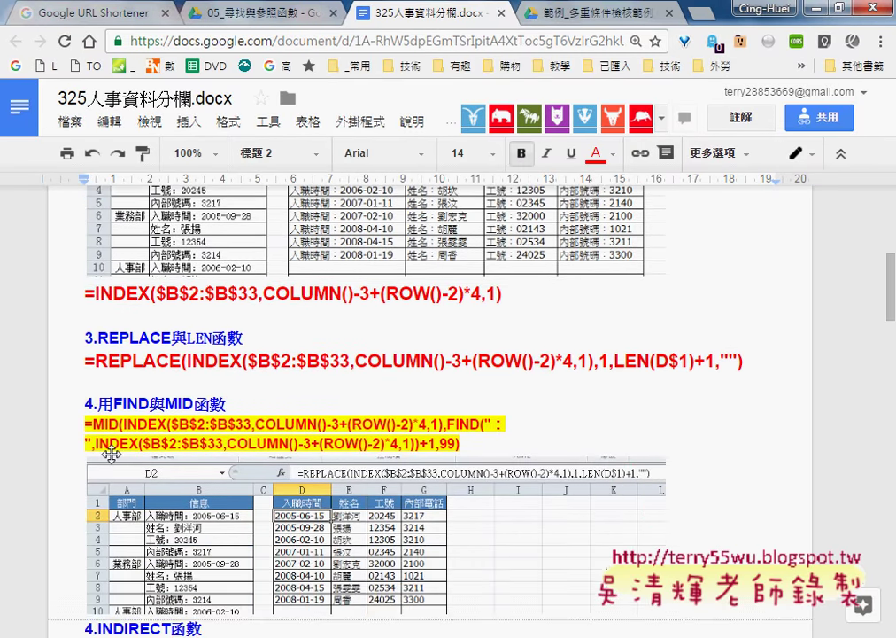
drag(85, 420, 484, 435)
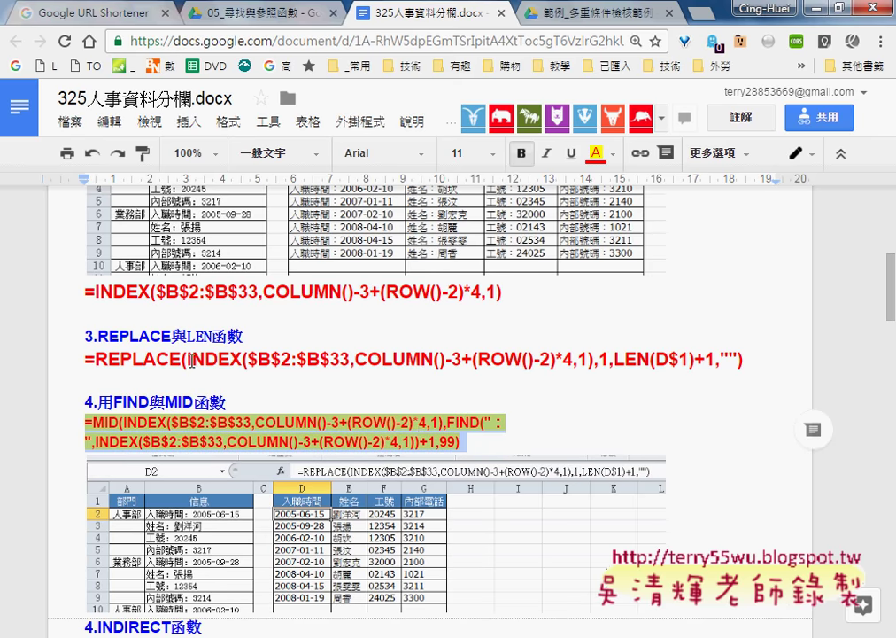
- Highlight the REPLACE arguments (INDEX expression, 1, LEN(D$1)+1, "") and return to the Excel workbook
drag(186, 359, 581, 363)
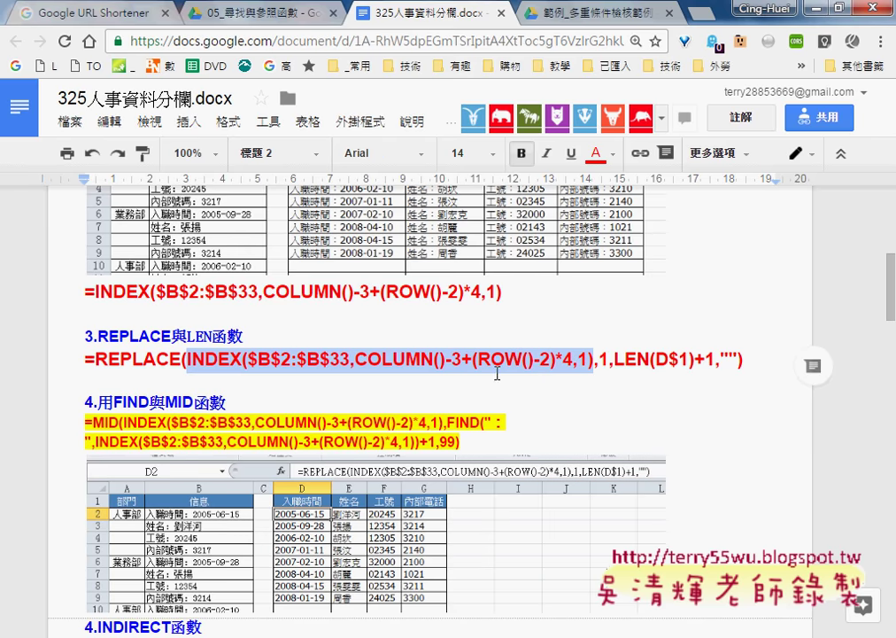
drag(582, 363, 603, 361)
double_click(603, 360)
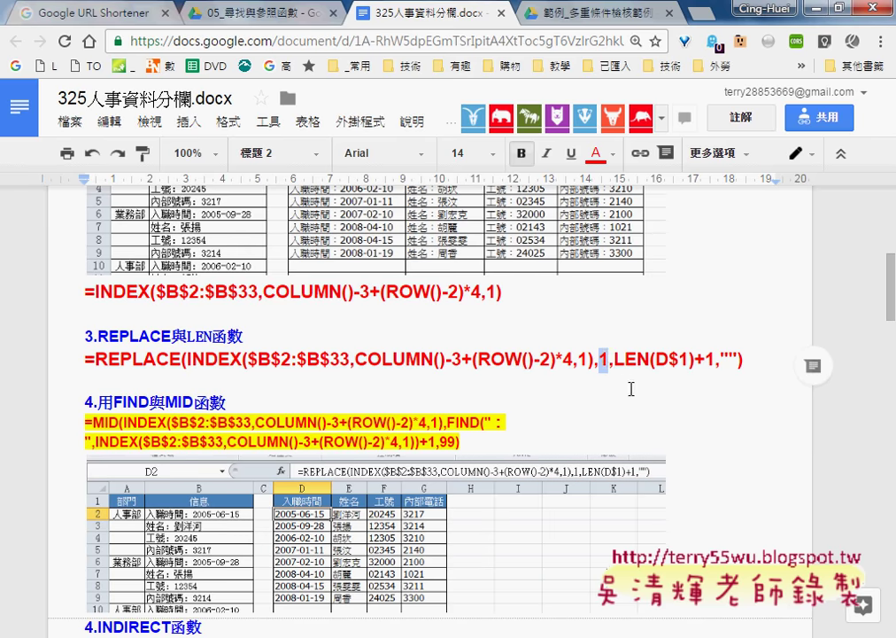
mouse_move(615, 359)
mouse_down()
mouse_move(710, 360)
mouse_move(700, 361)
mouse_up()
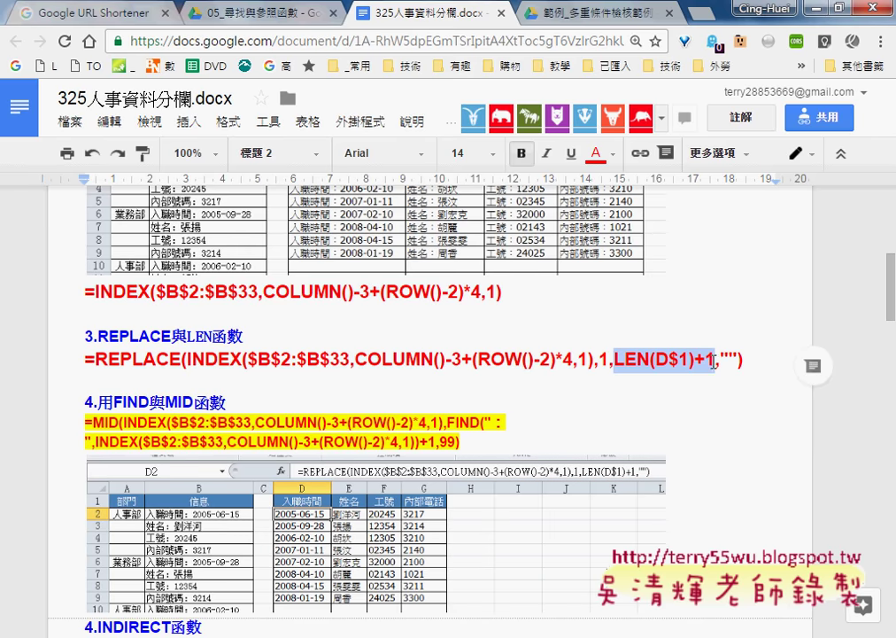
drag(720, 359, 738, 358)
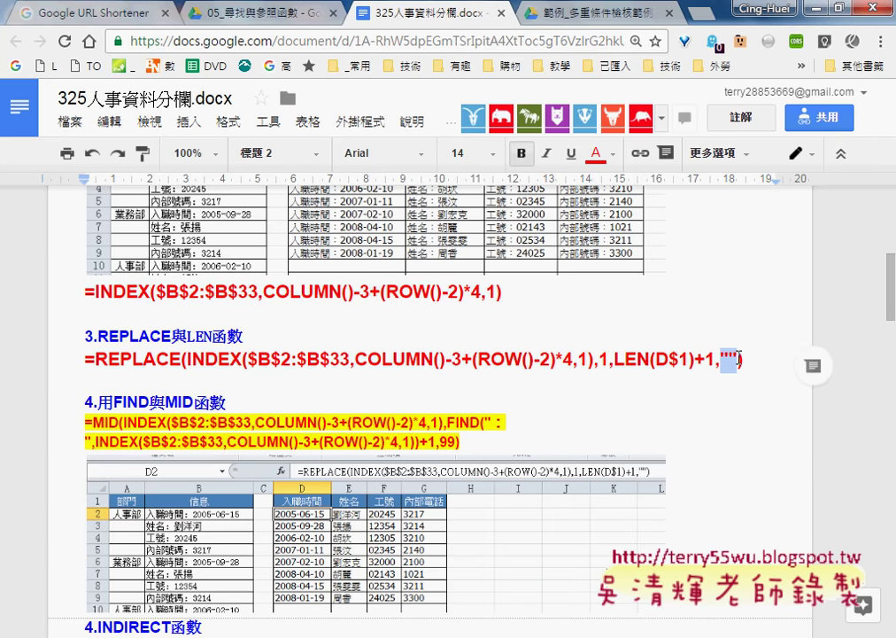
mouse_move(430, 585)
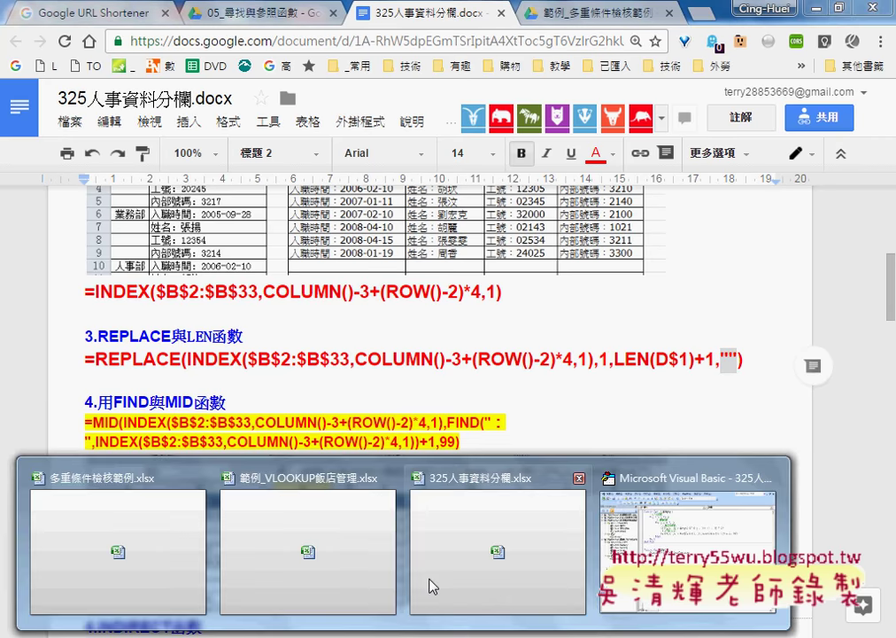
click(495, 540)
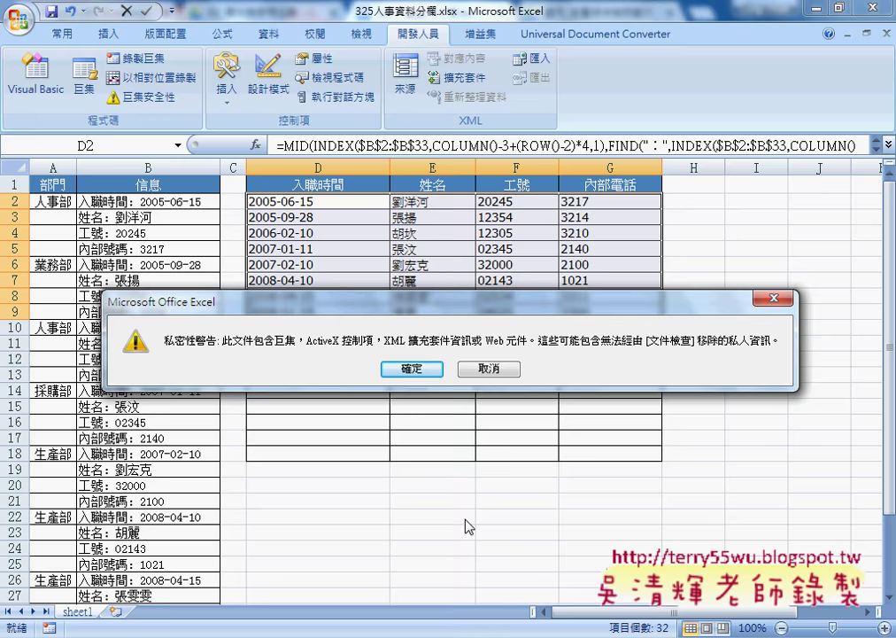
- Dismiss the privacy warning, duplicate sheet1, and reduce the copy's D2 formula to its INDEX part
click(424, 369)
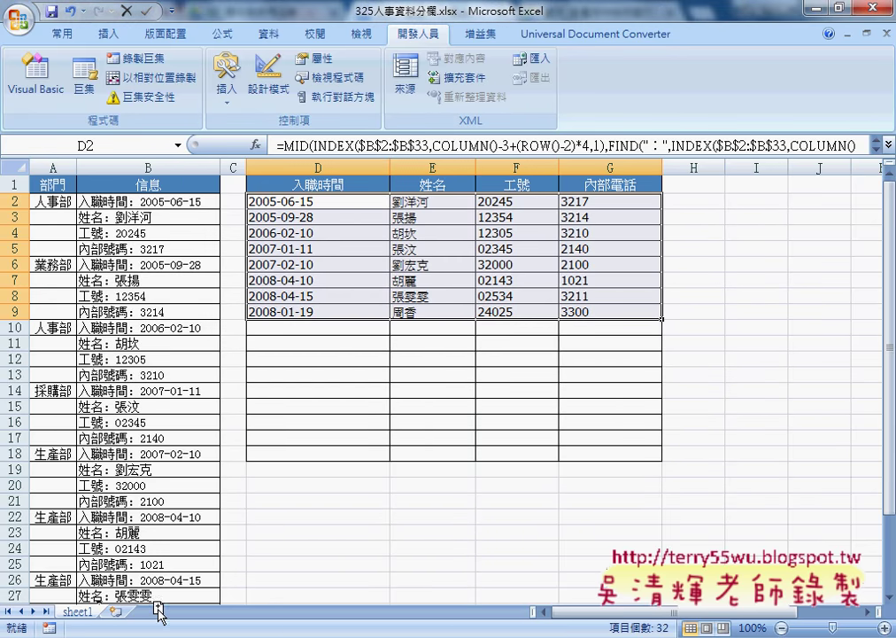
drag(158, 608, 160, 610)
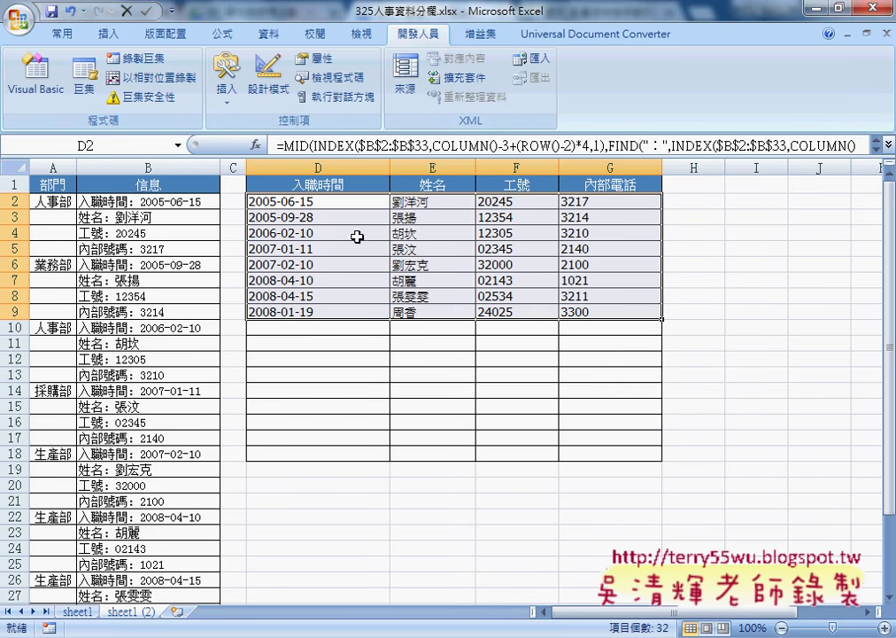
click(349, 205)
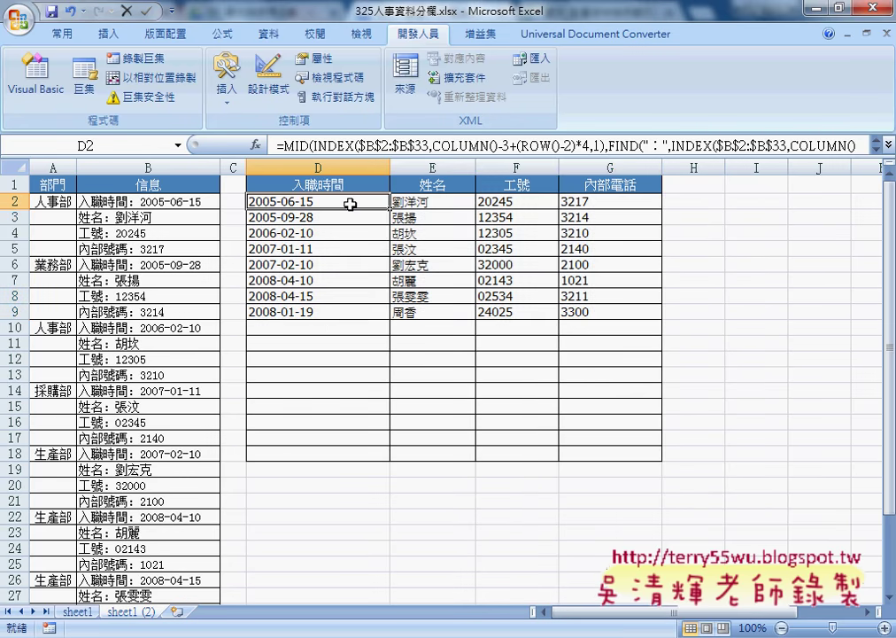
click(315, 144)
drag(315, 144, 604, 145)
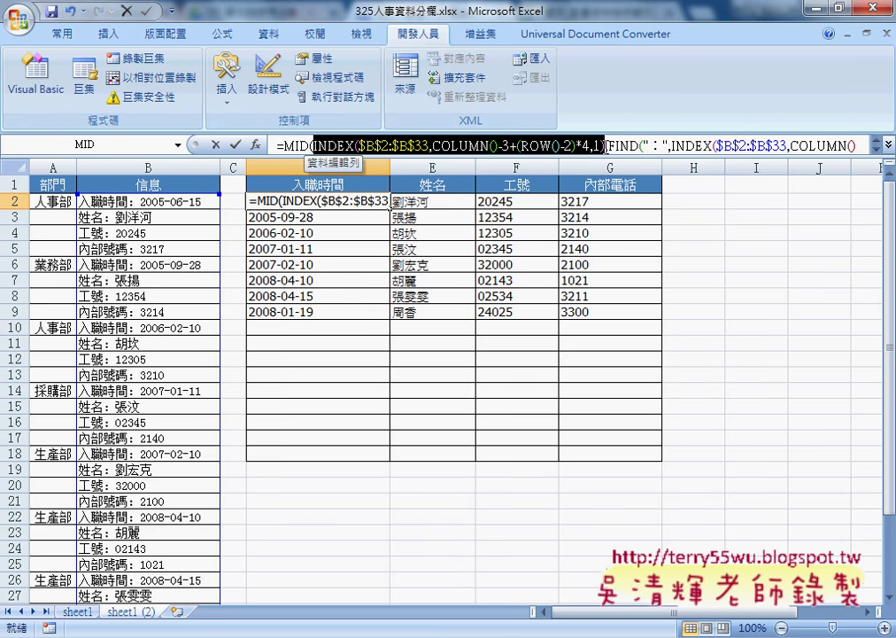
right_click(567, 149)
click(586, 159)
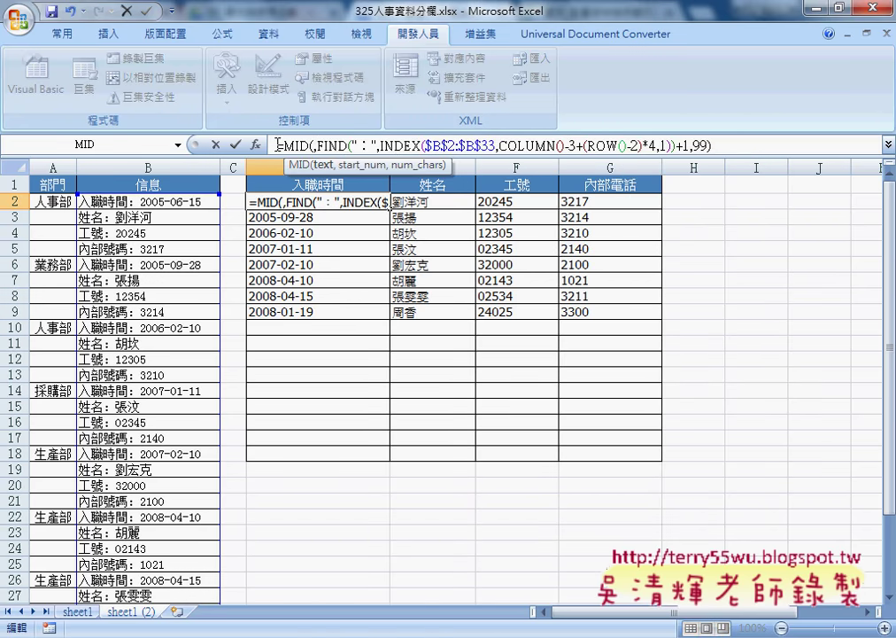
drag(277, 144, 627, 145)
right_click(781, 148)
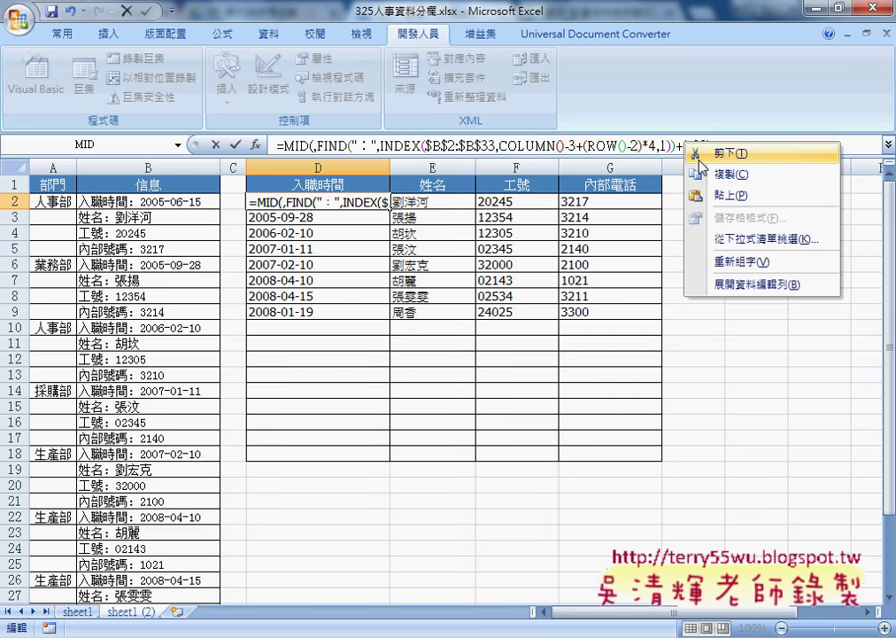
click(763, 194)
click(237, 145)
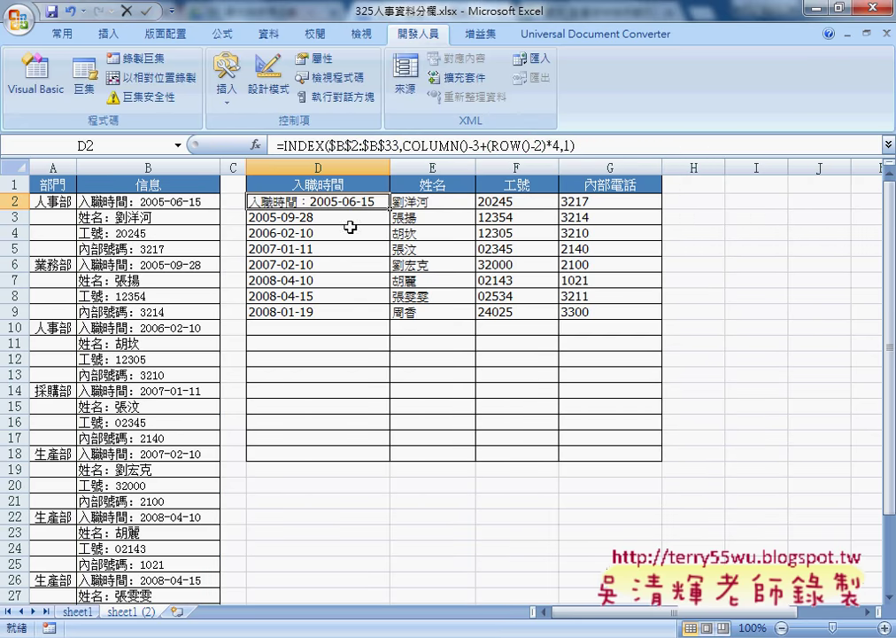
- Fill the INDEX formula across D2:G9, then cut D2's formula, leaving only =
mouse_move(390, 208)
mouse_down()
mouse_move(660, 206)
mouse_move(654, 323)
mouse_up()
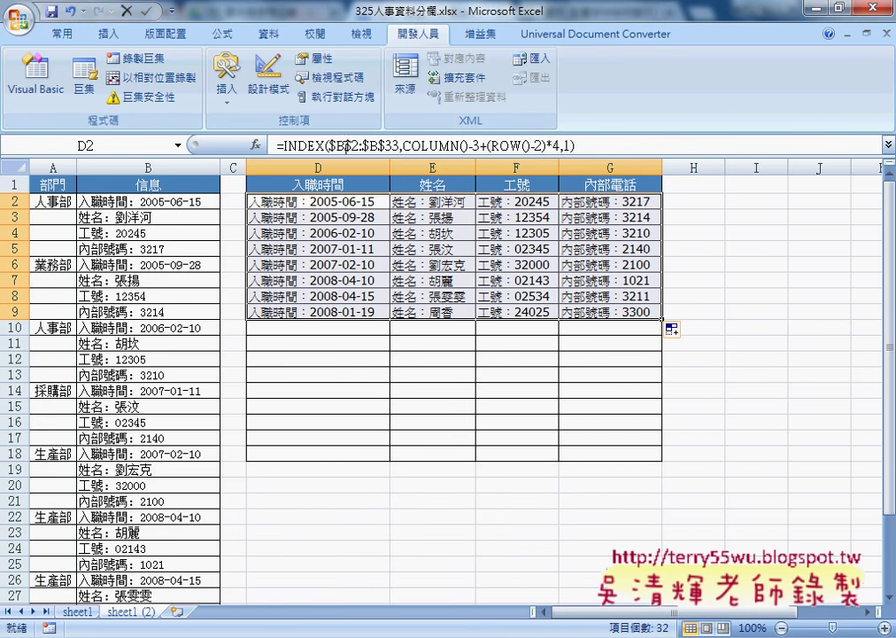
drag(283, 146, 574, 146)
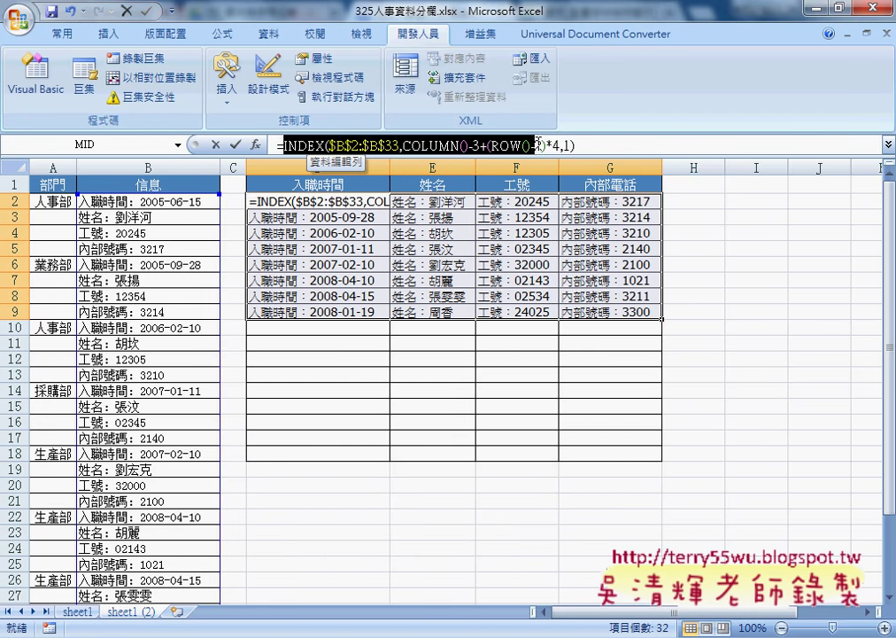
right_click(585, 146)
click(620, 157)
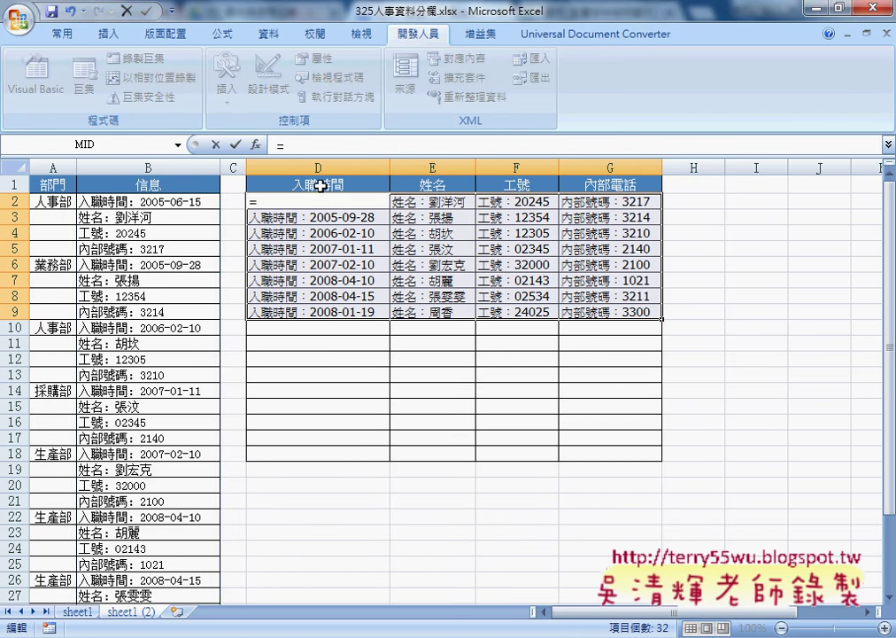
click(215, 145)
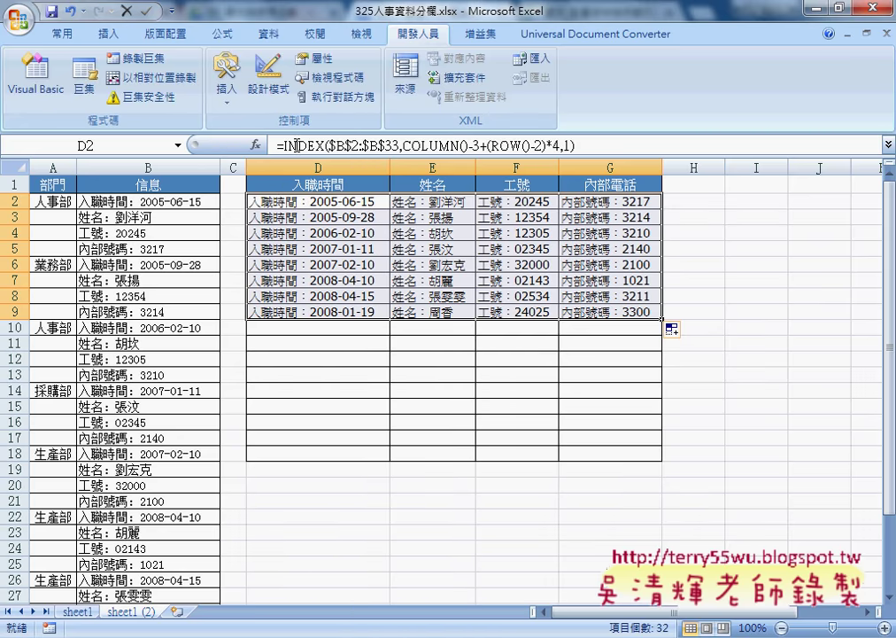
click(275, 201)
drag(282, 144, 576, 145)
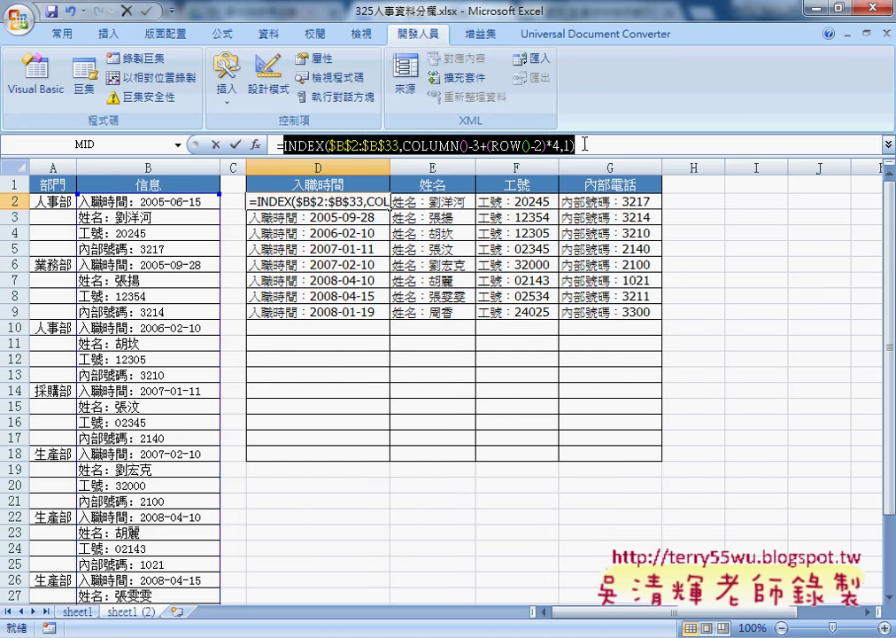
right_click(539, 145)
click(580, 156)
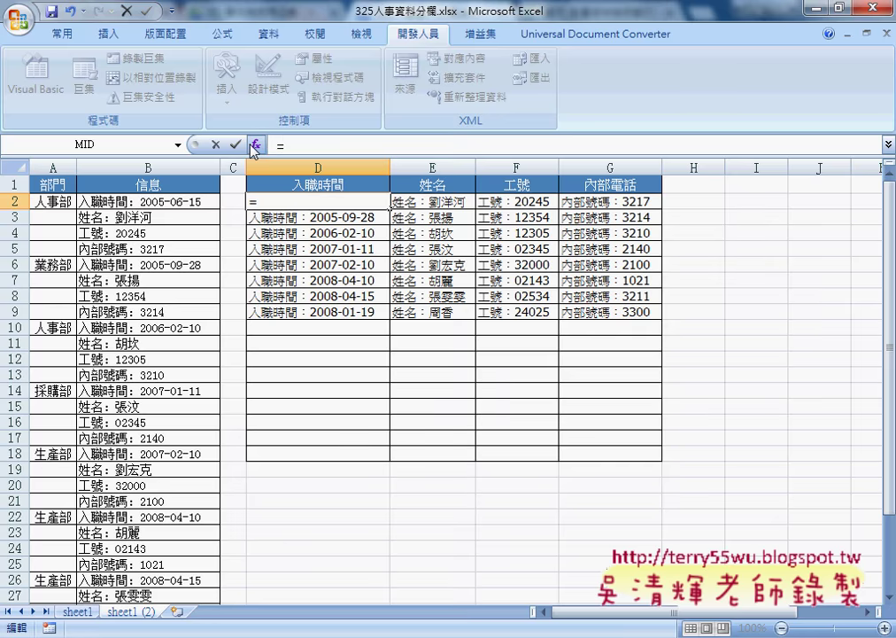
- Choose REPLACE for D2, paste the INDEX expression as Old_text, and set Start_num to 1
click(262, 146)
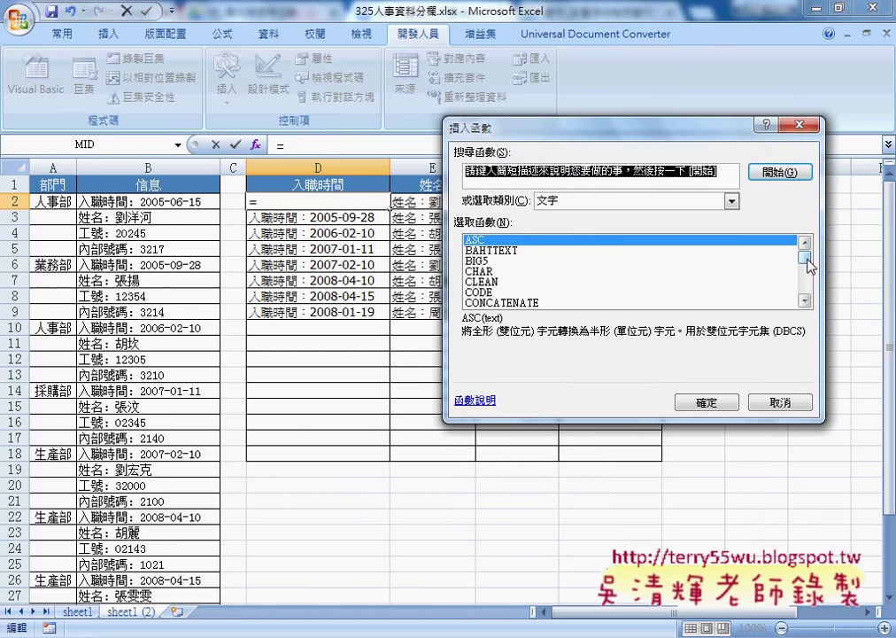
drag(805, 258, 805, 275)
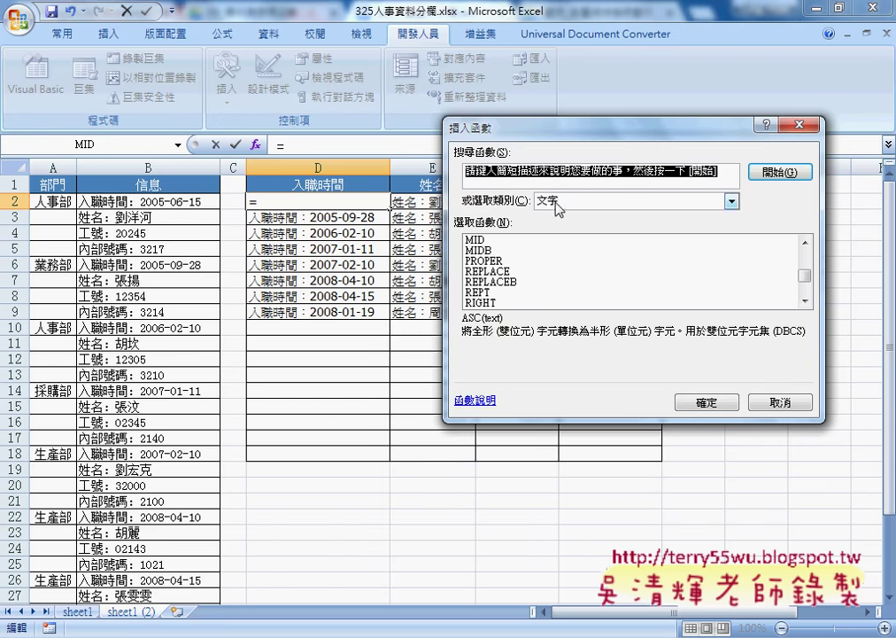
double_click(494, 272)
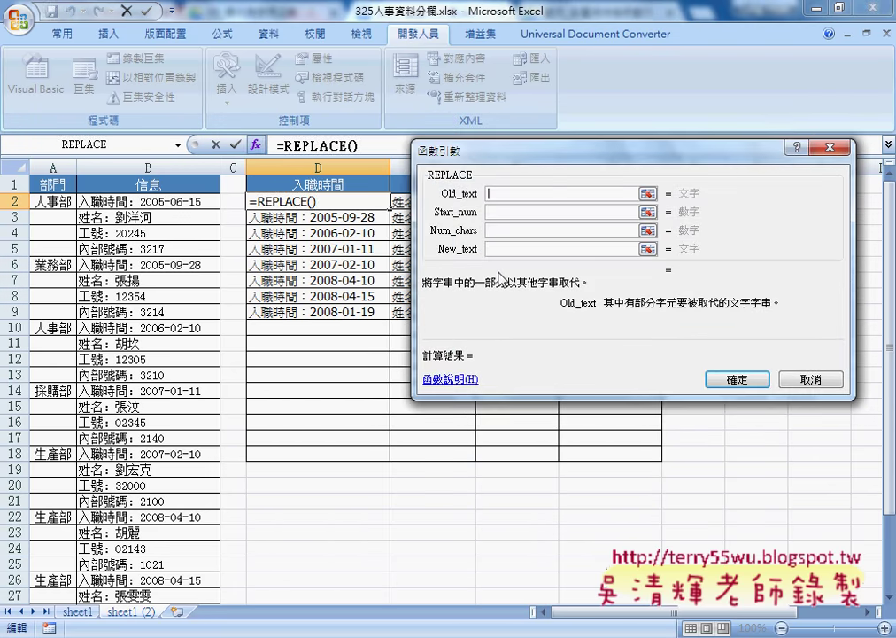
right_click(493, 196)
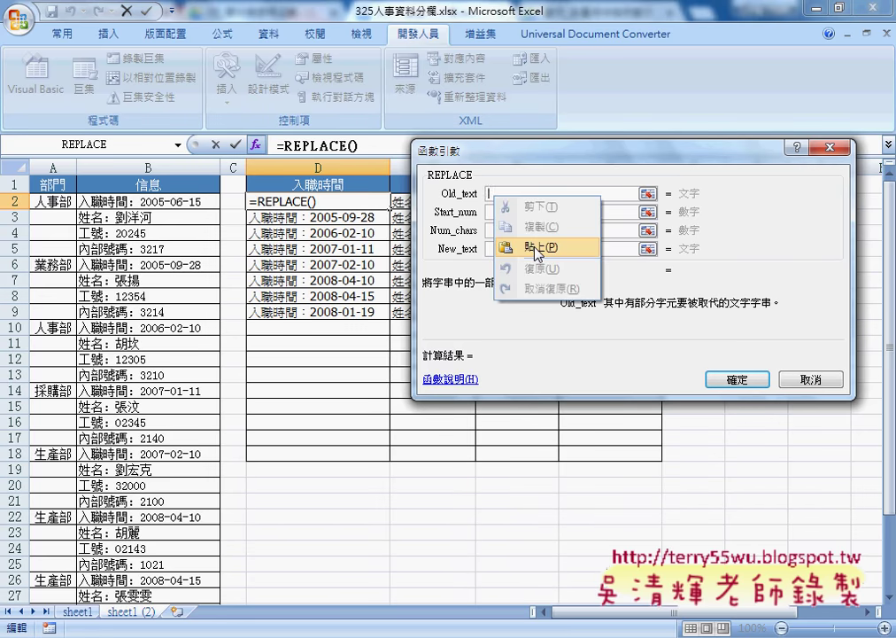
click(538, 248)
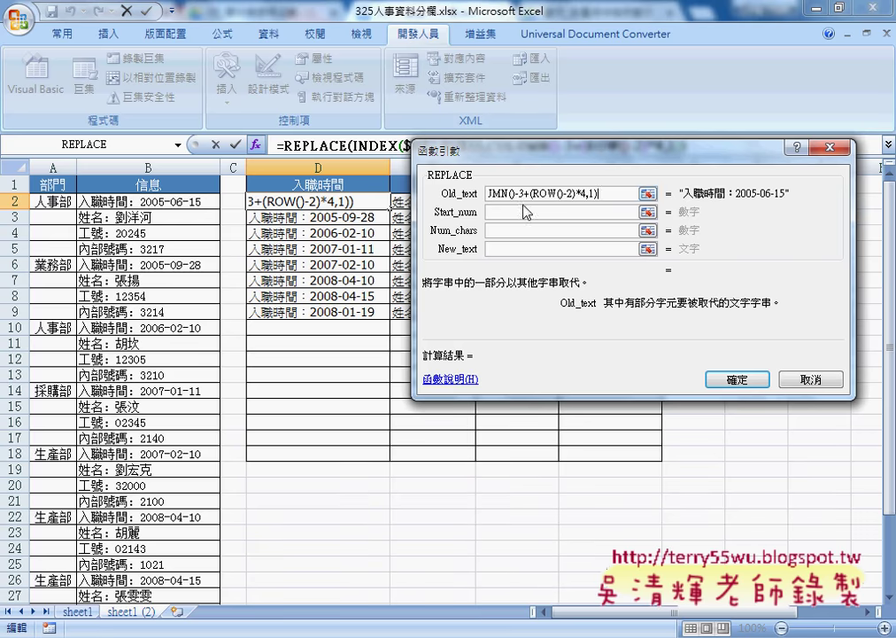
click(496, 213)
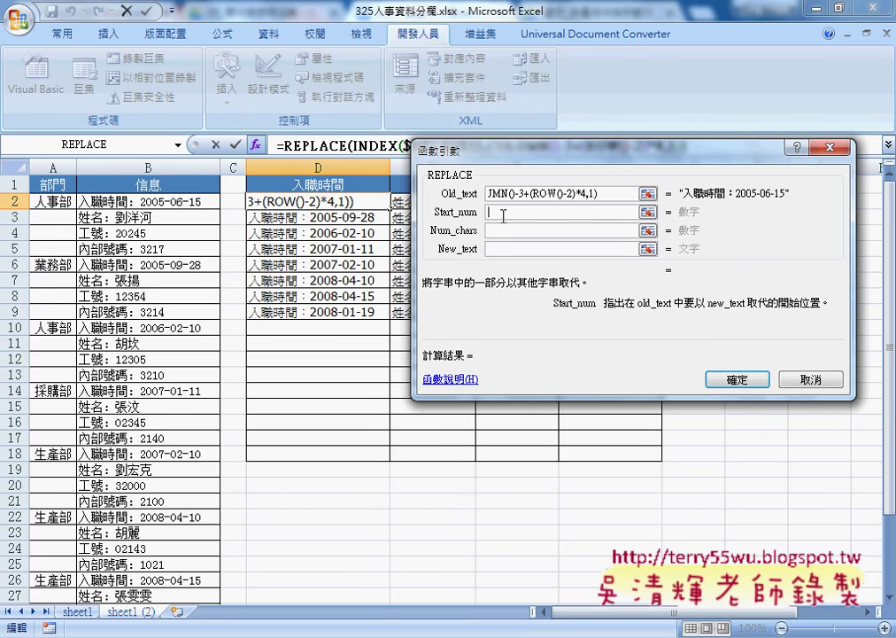
text(1)
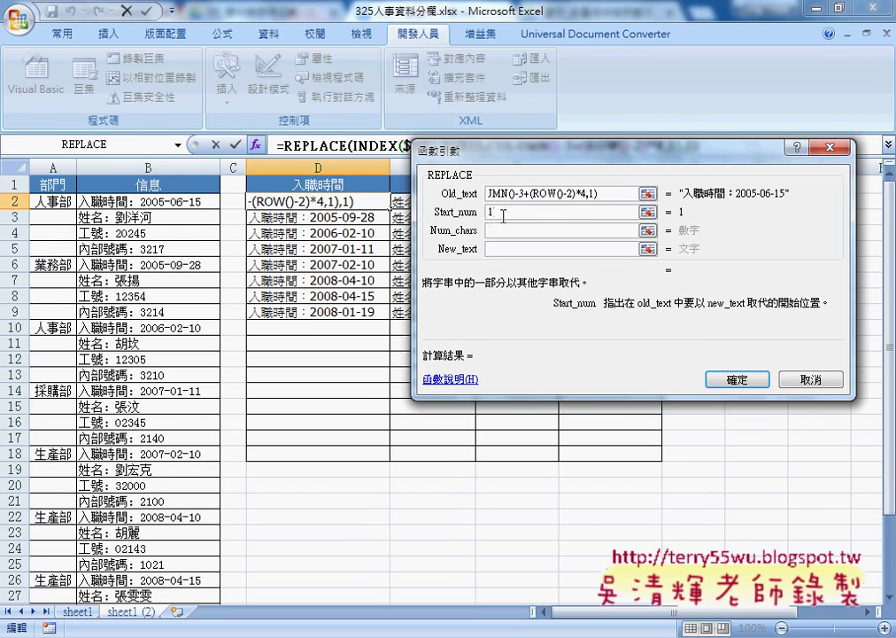
key(Tab)
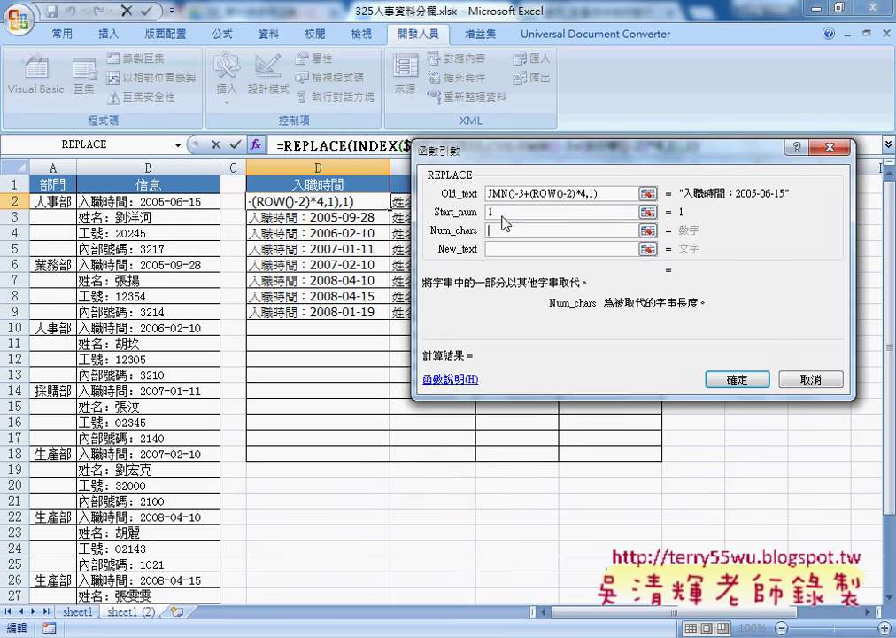
- Set Num_chars to LEN(D1)+1 and New_text to ""
click(320, 184)
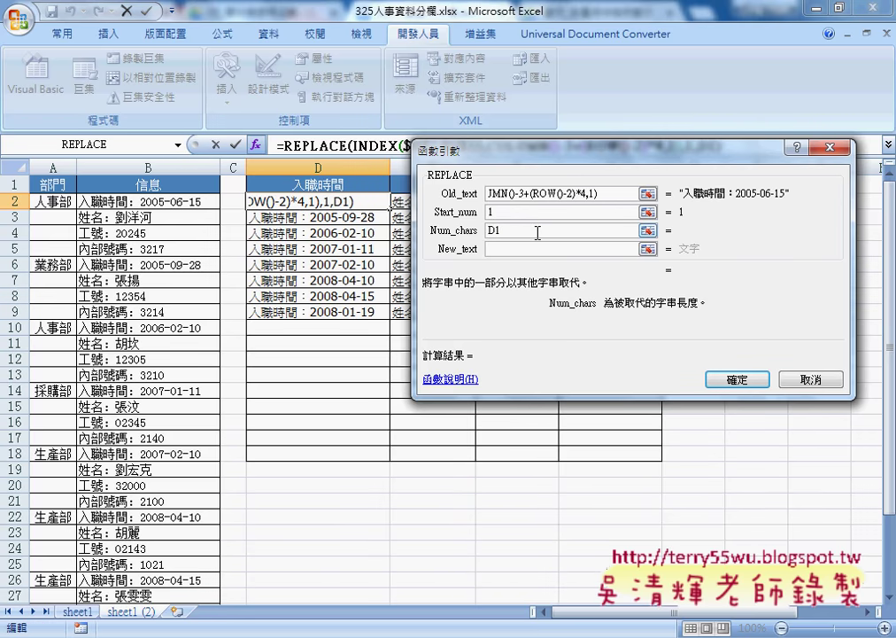
key(Home)
key(BackSpace)
text(l)
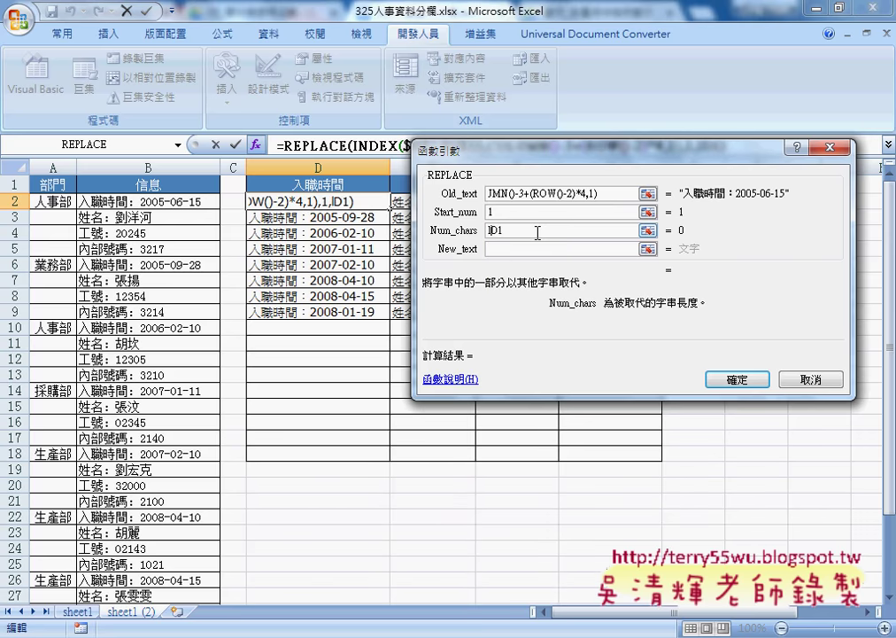
text(en()
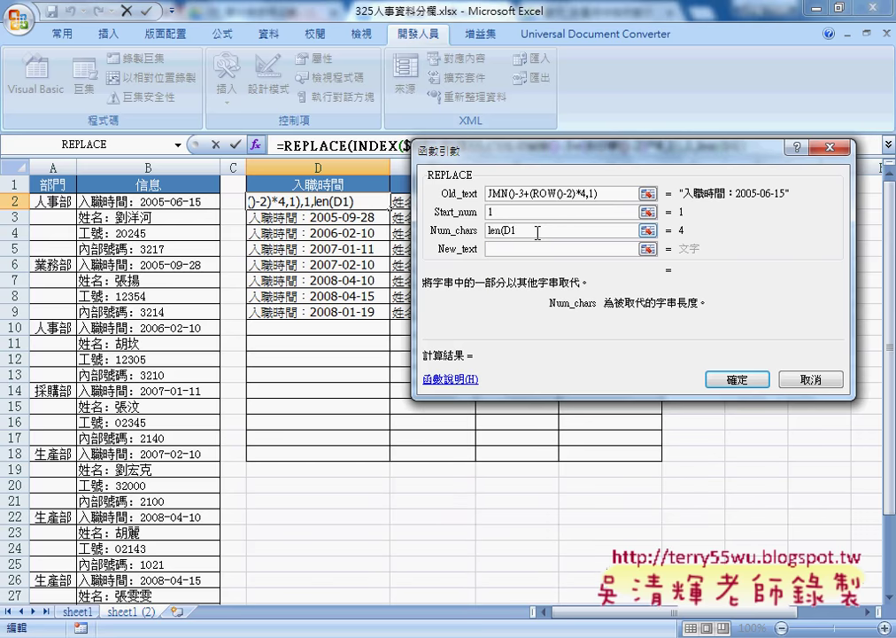
key(End)
text())
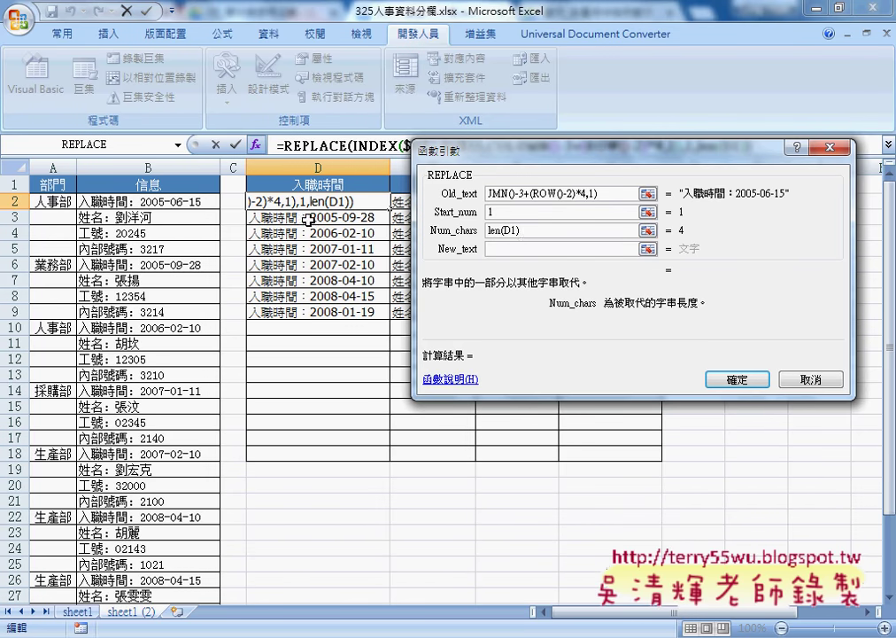
text(+)
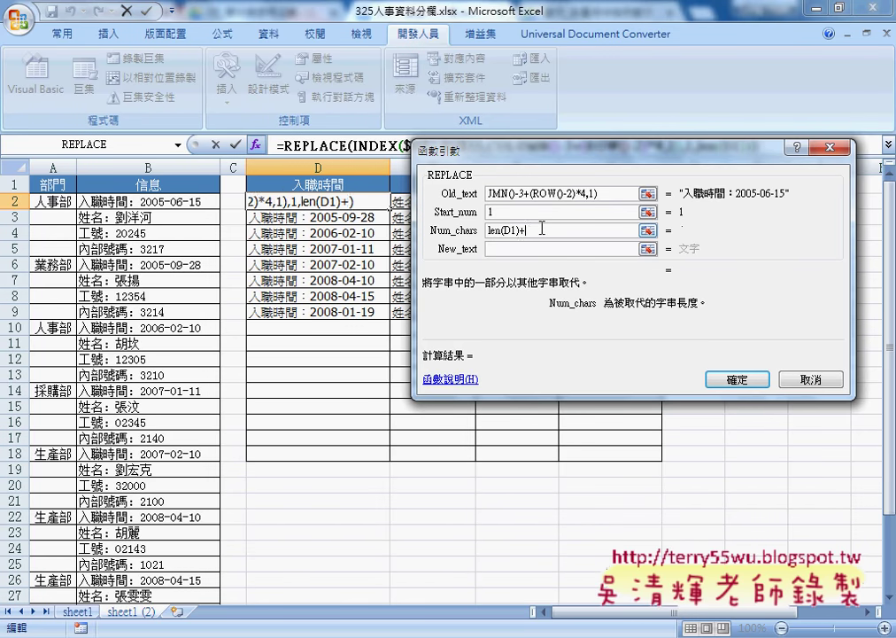
text(1)
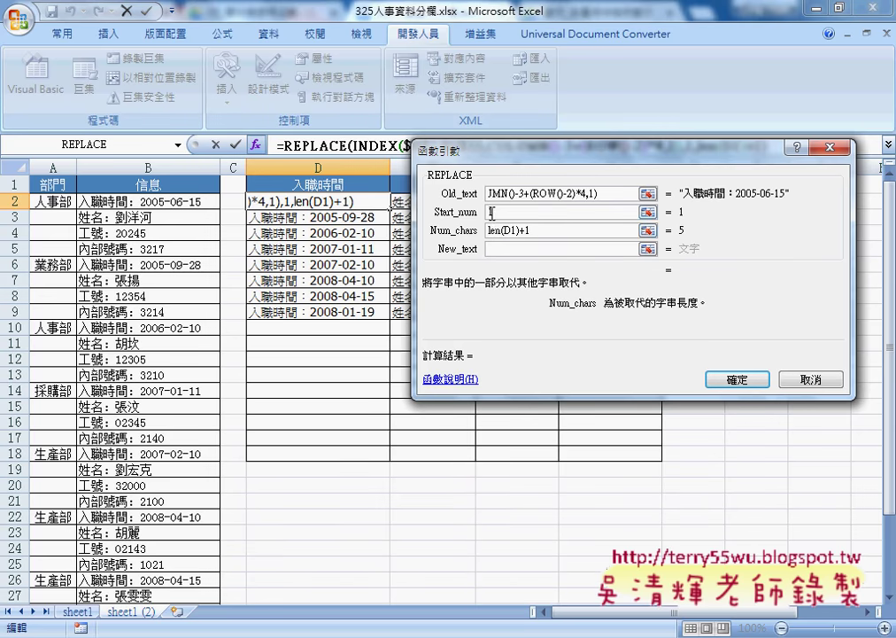
click(523, 250)
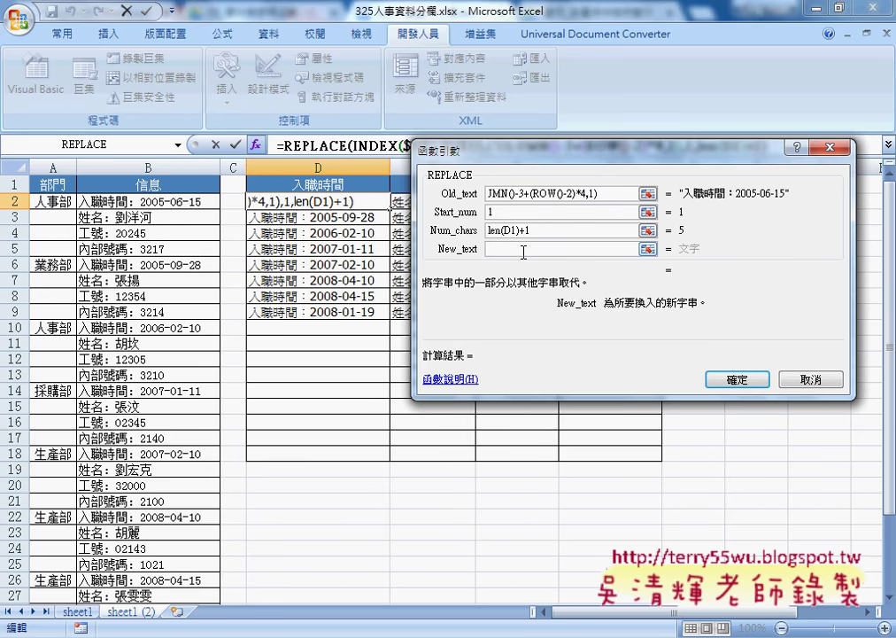
text("")
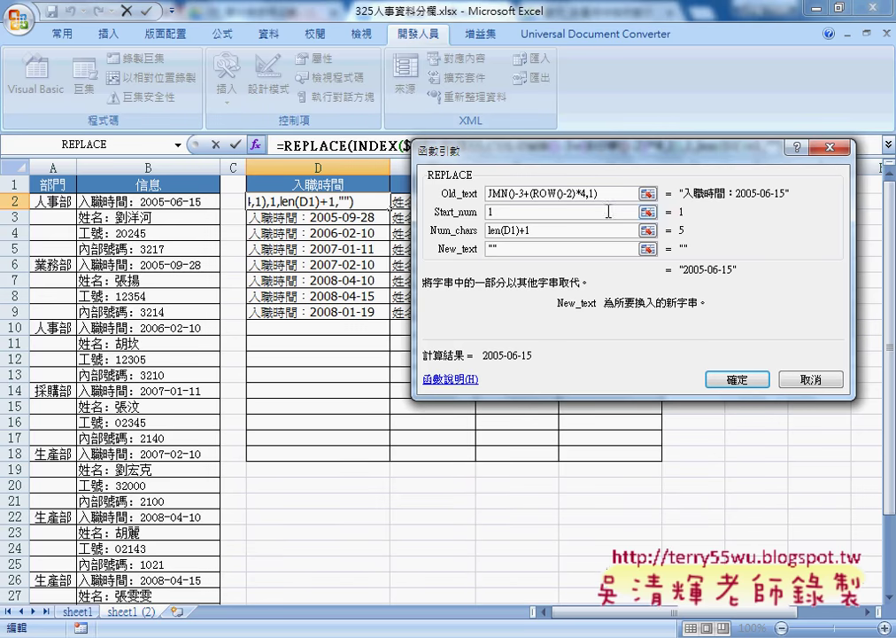
- Lock the character count reference as LEN(D$1)+1 and confirm the REPLACE formula
click(507, 230)
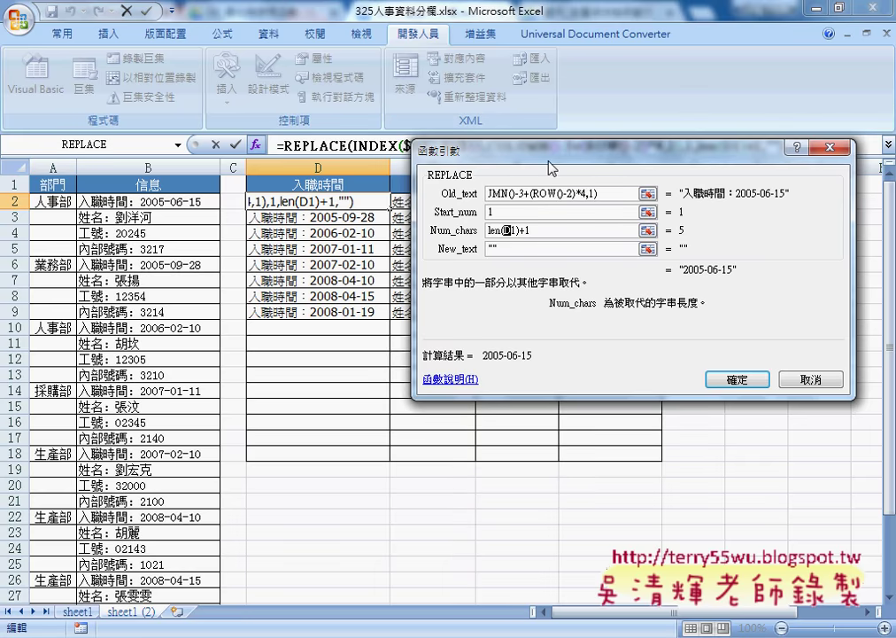
drag(434, 149, 424, 246)
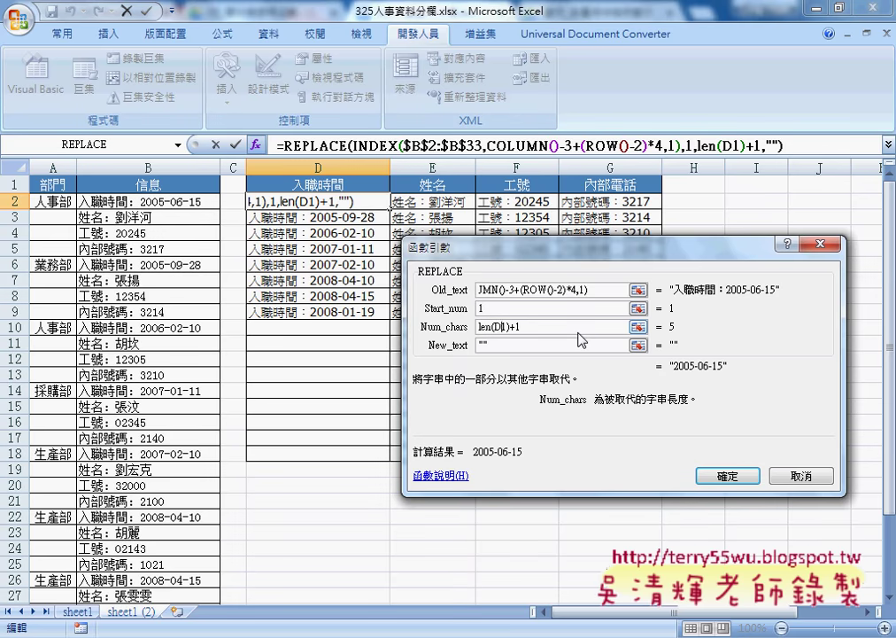
text($)
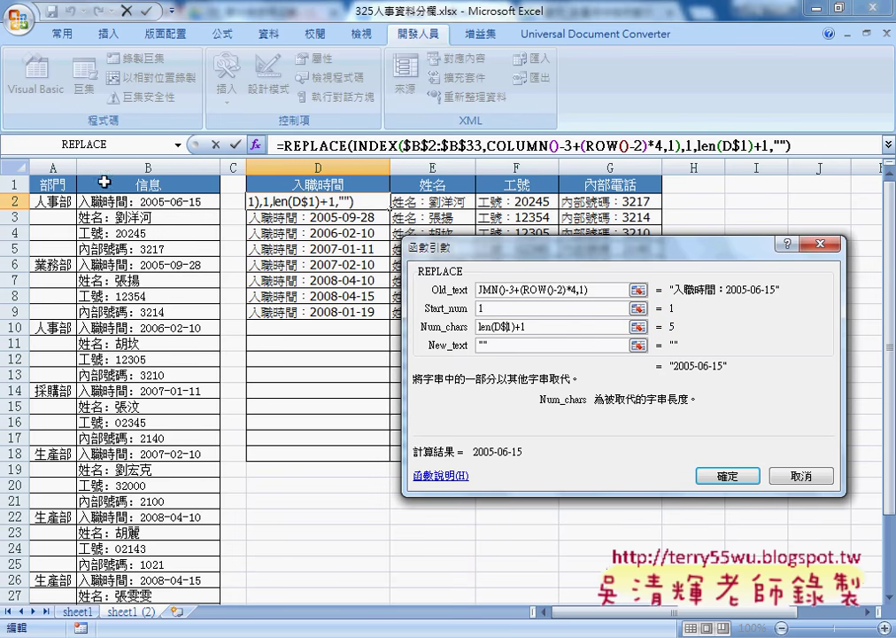
double_click(512, 327)
click(734, 479)
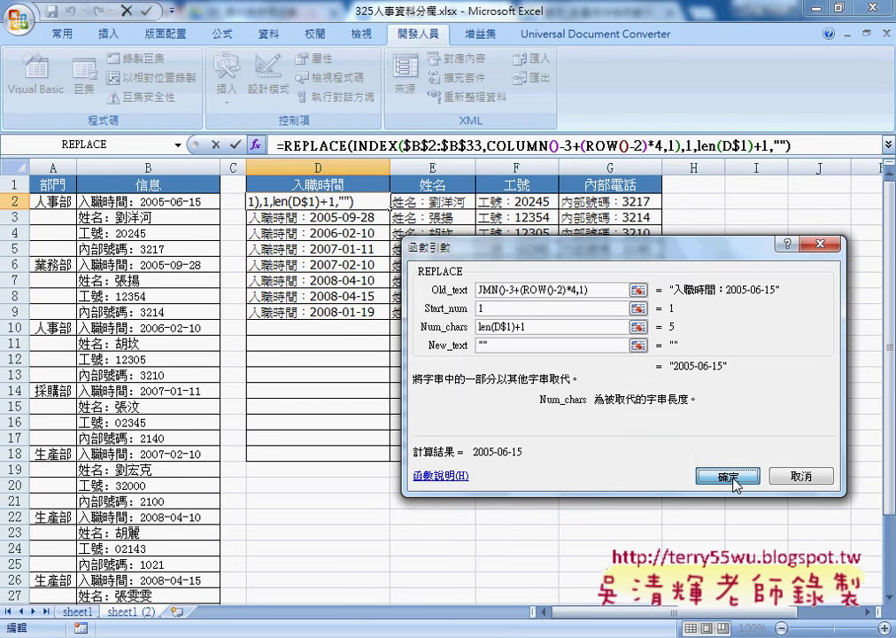
click(733, 479)
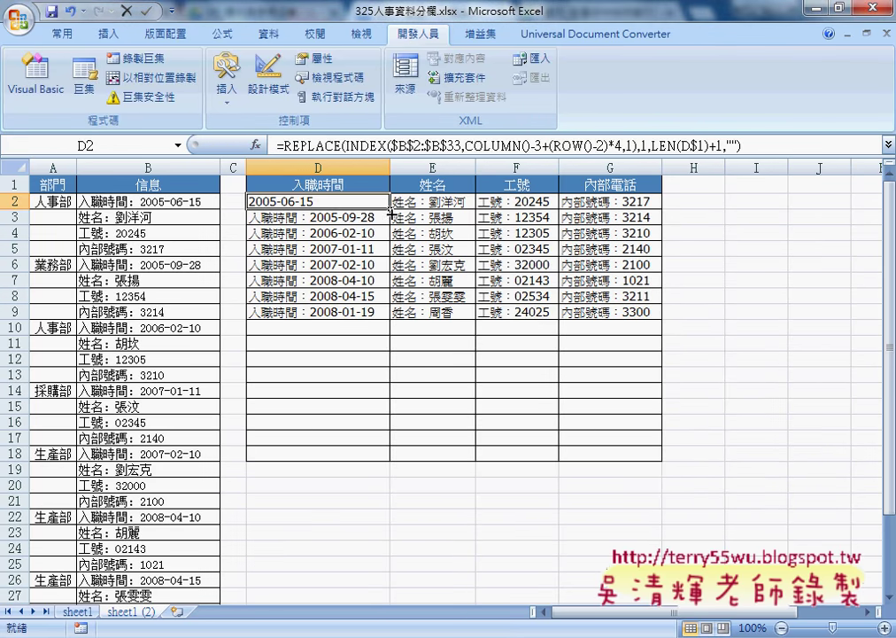
- Fill D2's REPLACE formula through D2:G9
mouse_move(389, 209)
mouse_down()
mouse_move(660, 209)
mouse_move(661, 316)
mouse_up()
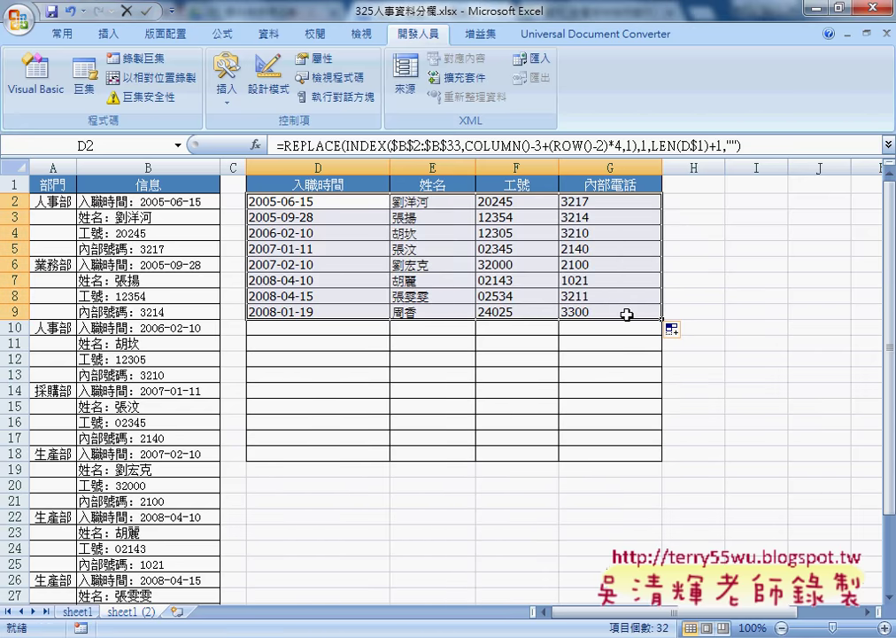
drag(284, 144, 342, 145)
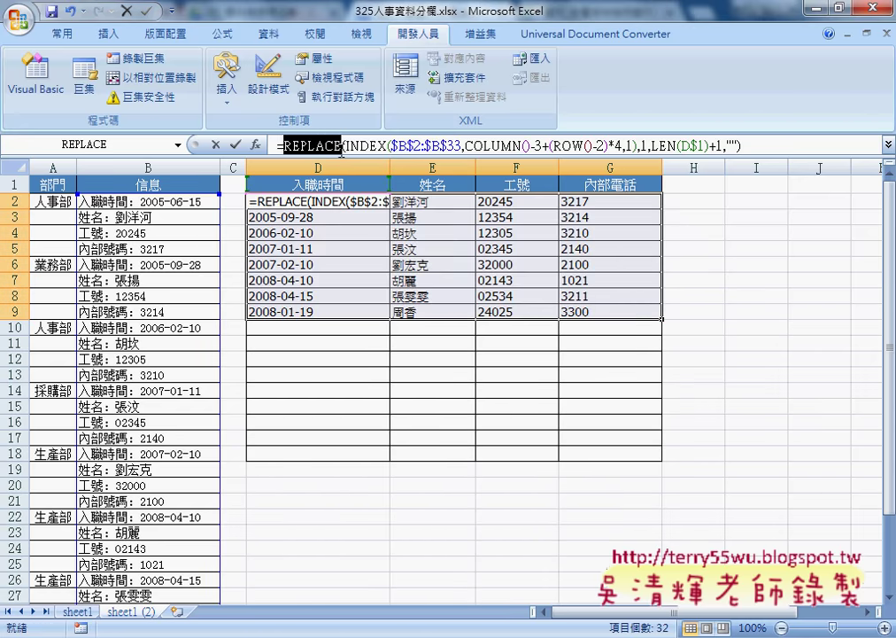
click(217, 144)
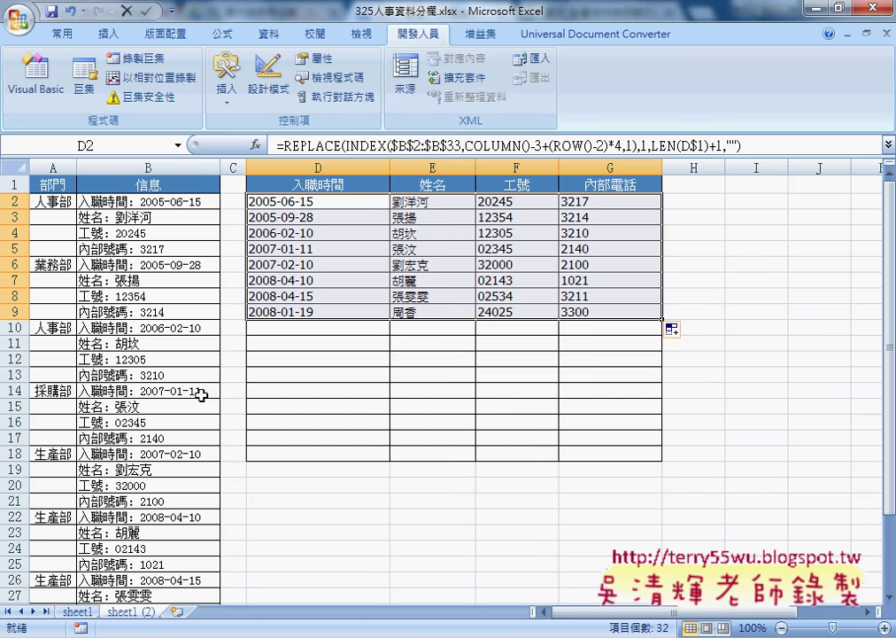
- Rename the sheet REPLACE, copy it as REPLACE (2), and view D2's MID formula on sheet1
double_click(131, 611)
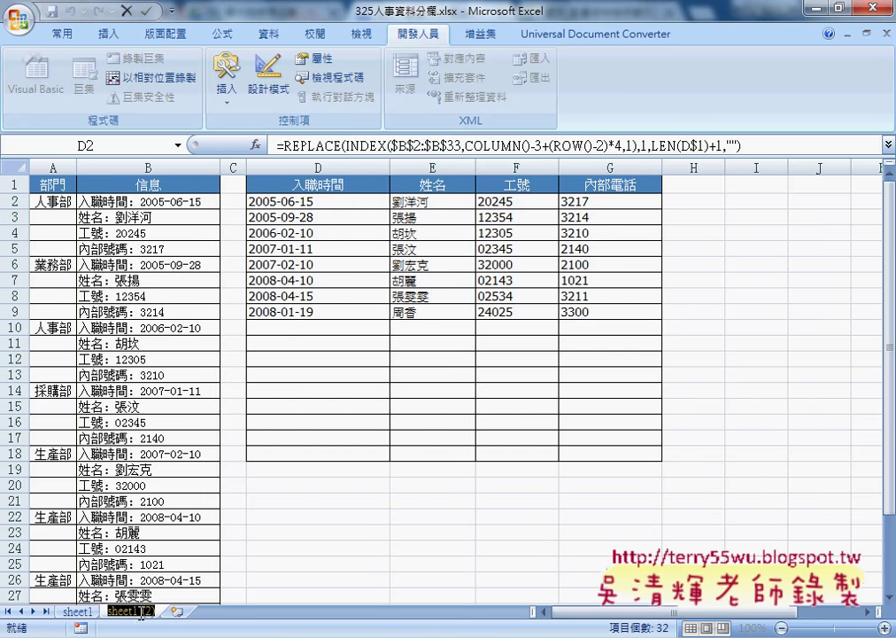
text(REPLACE)
click(322, 563)
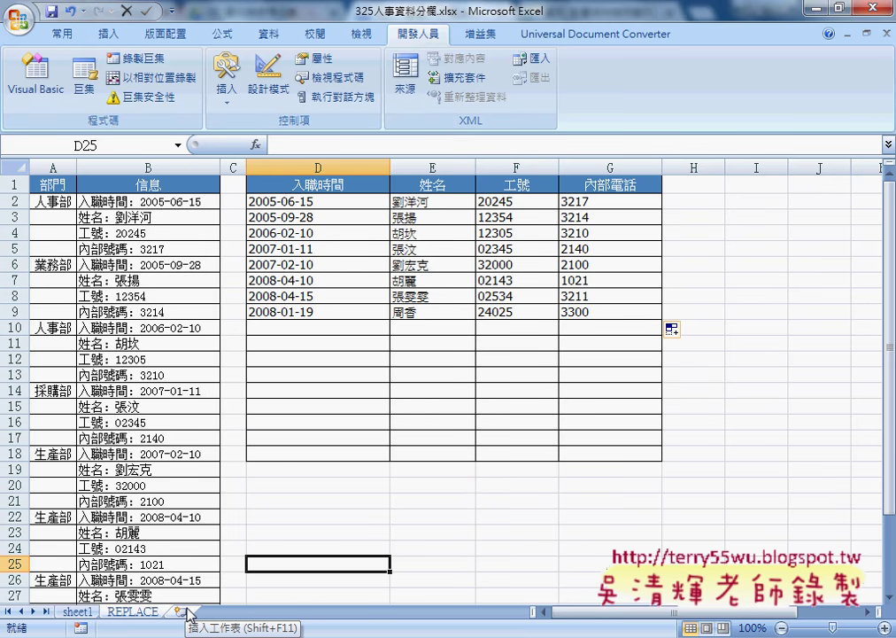
drag(120, 611, 210, 613)
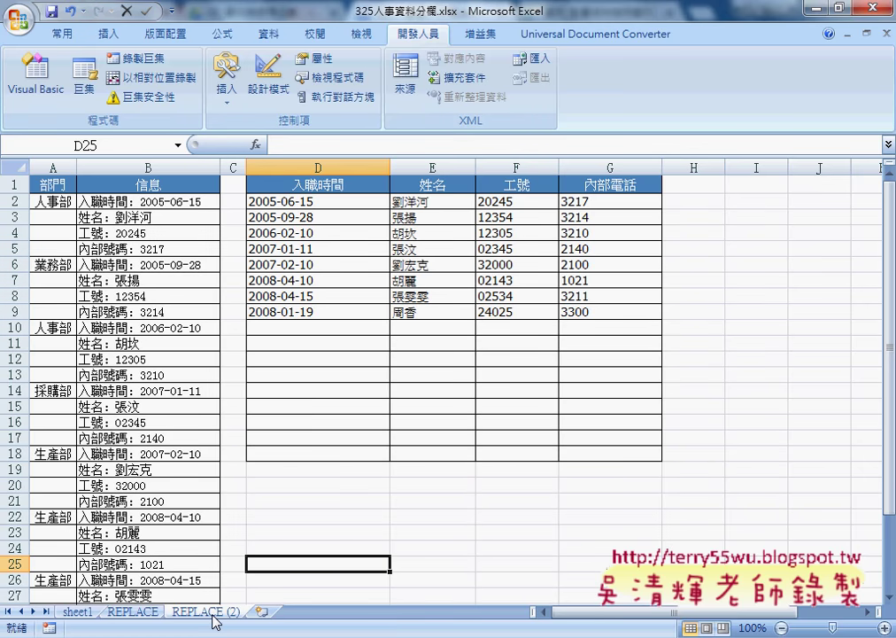
click(133, 611)
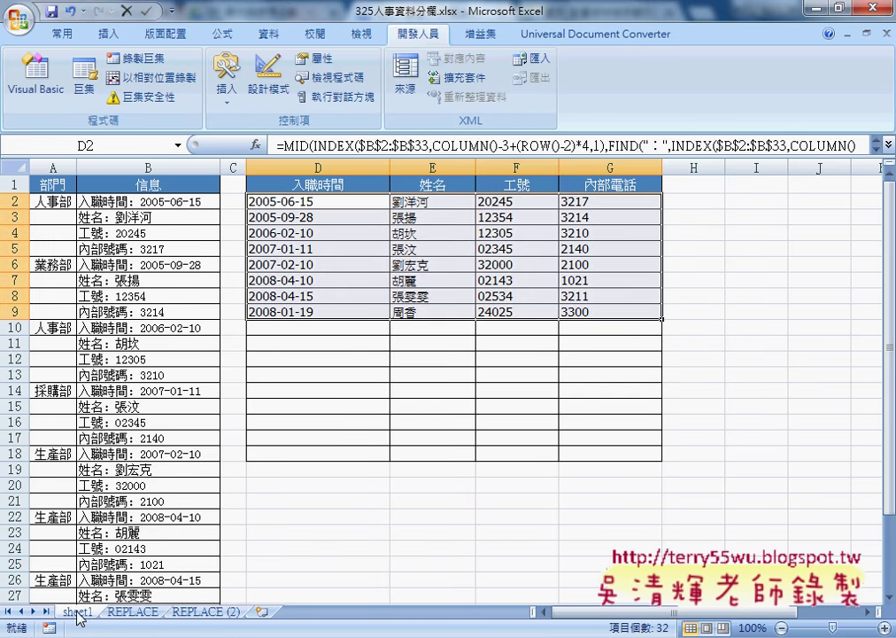
click(327, 202)
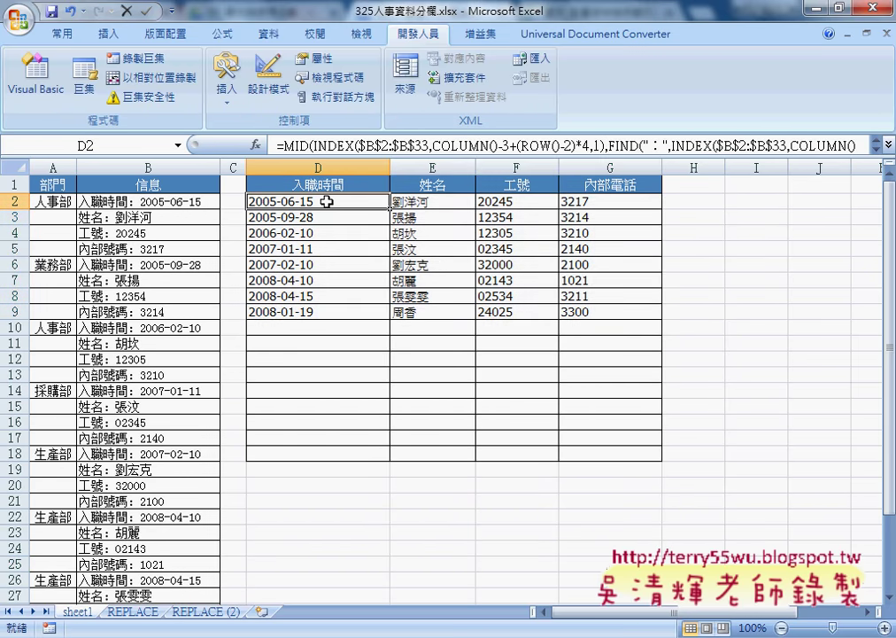